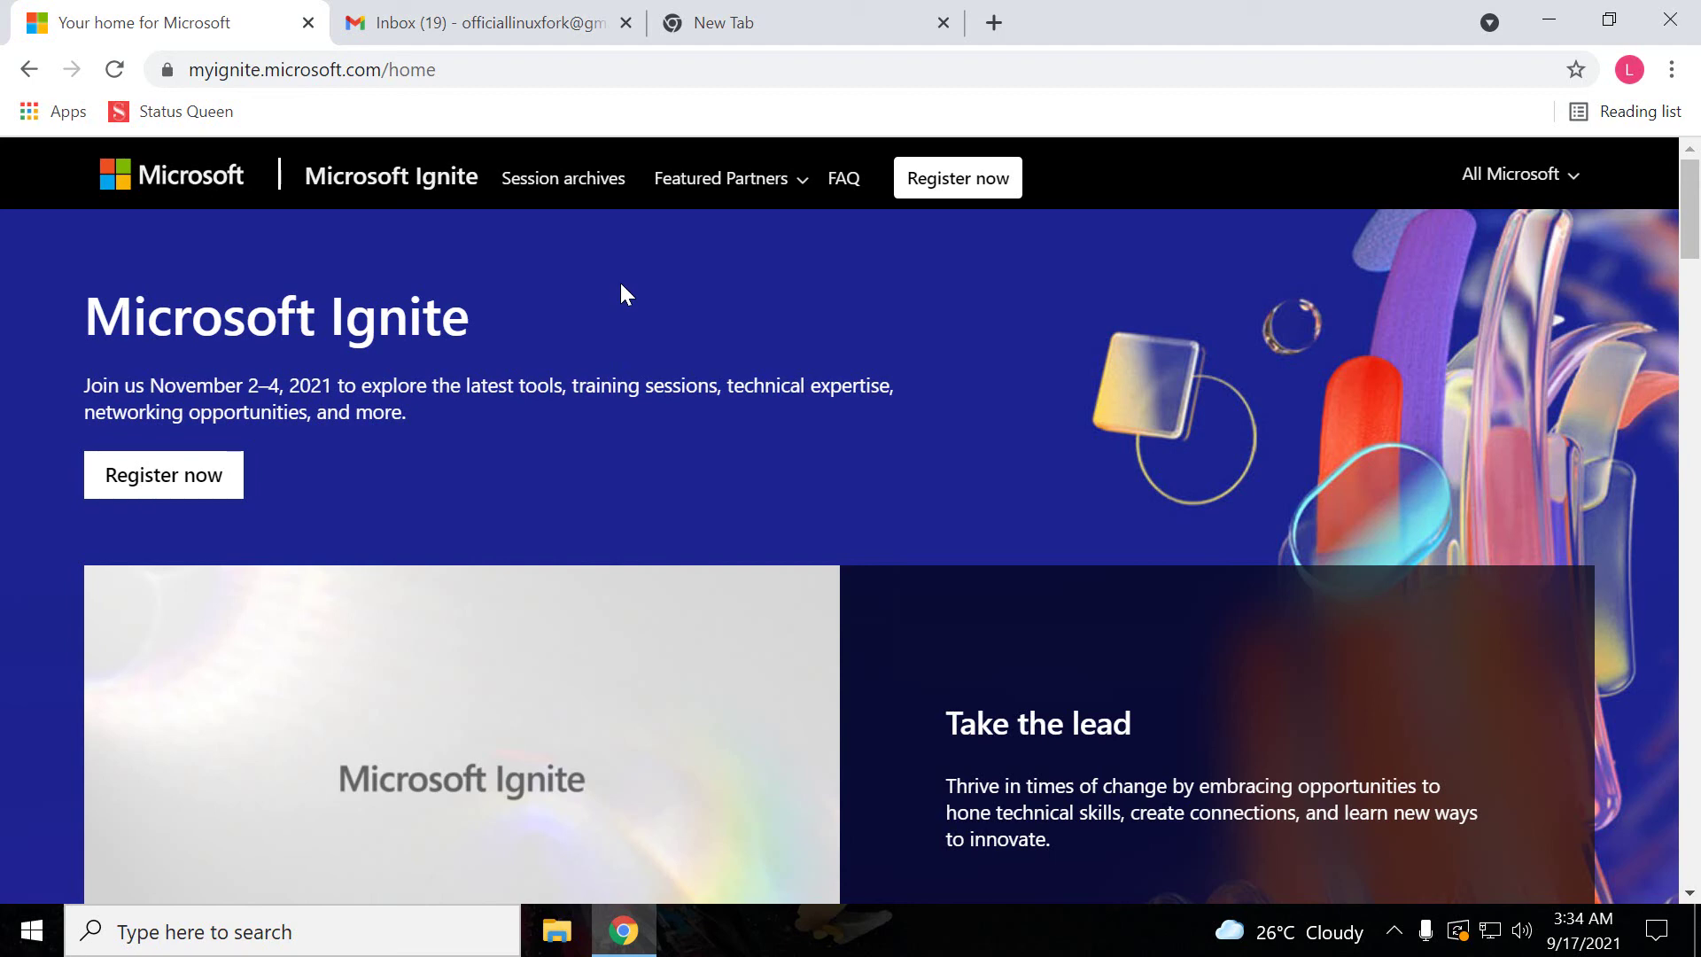
Step: Highlight the event dates in the intro text, scroll the page, then clear the highlight
{"action": "left_click_drag", "start_coordinate": [245, 386], "coordinate": [311, 387]}
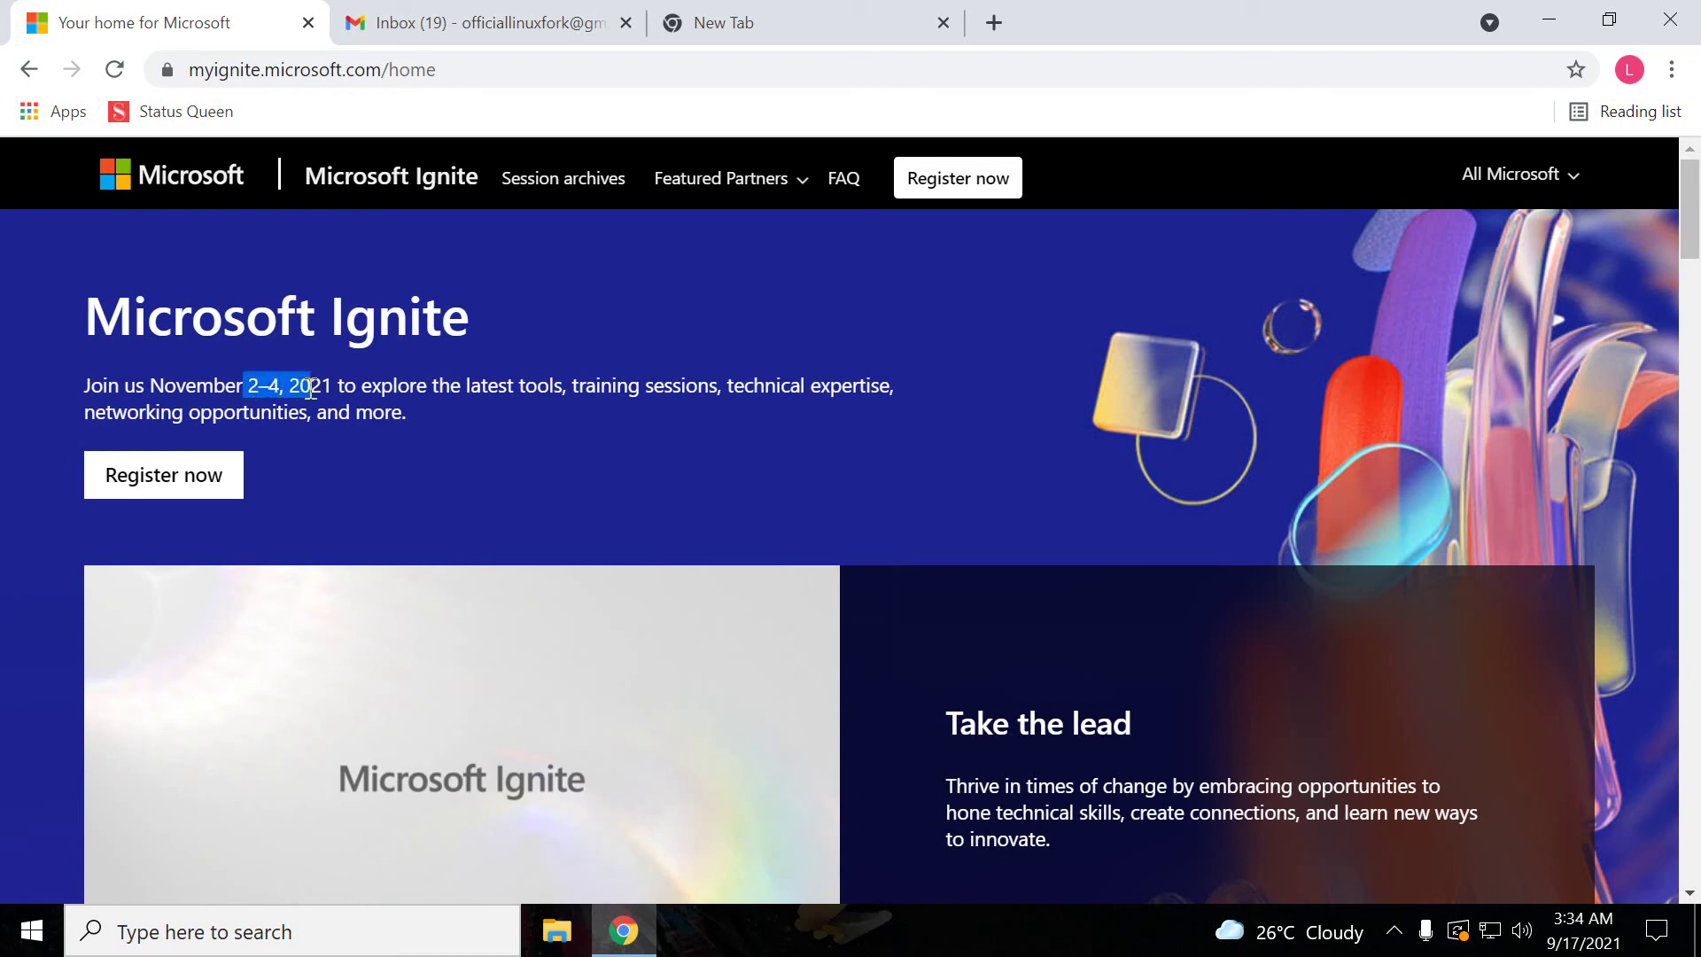
{"action": "left_click_drag", "start_coordinate": [311, 388], "coordinate": [382, 388]}
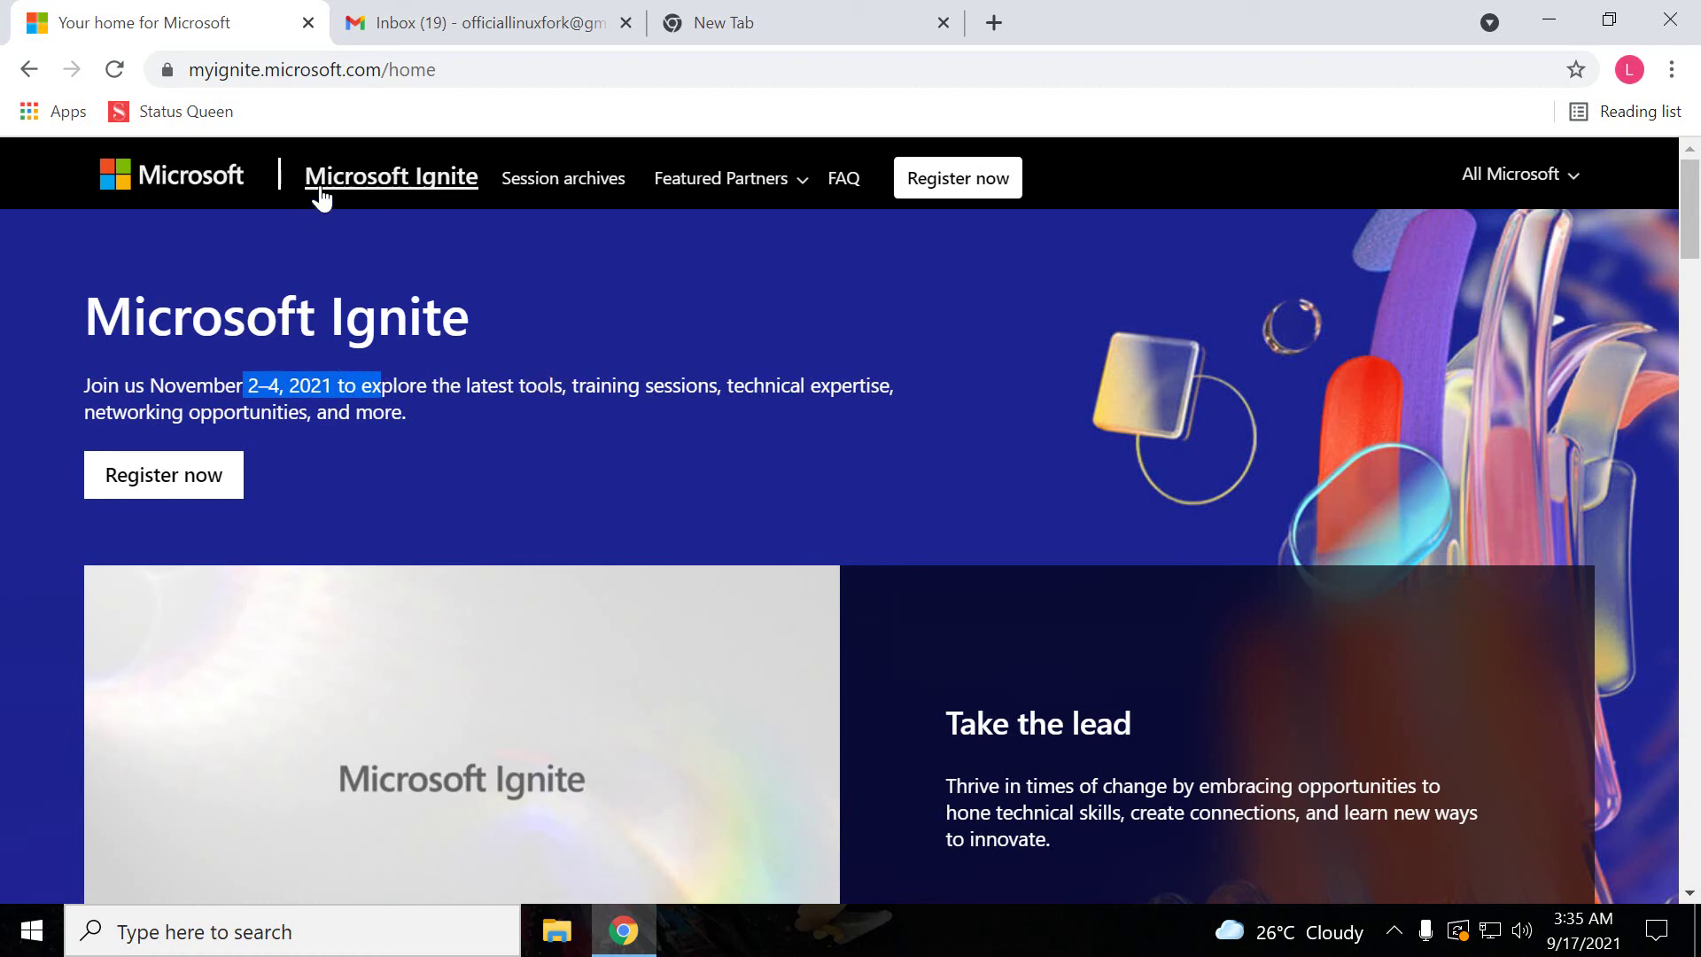
{"action": "scroll", "coordinate": [881, 493], "scroll_direction": "down", "scroll_amount": 15}
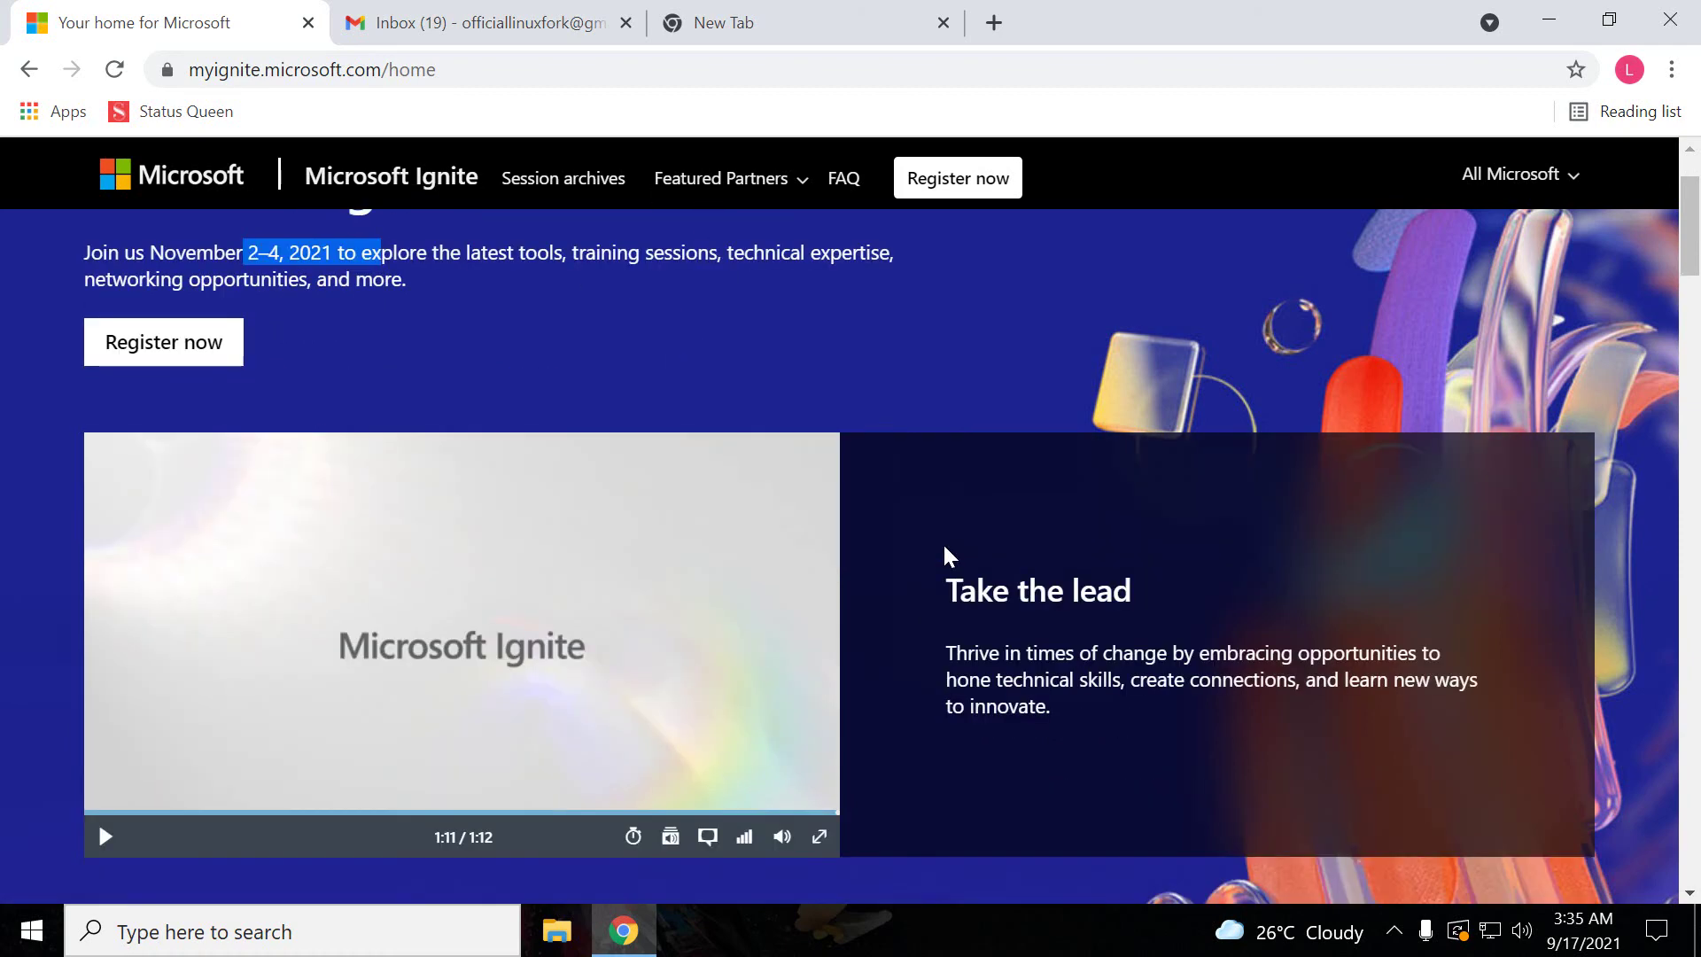
{"action": "scroll", "coordinate": [836, 596], "scroll_direction": "up", "scroll_amount": 3}
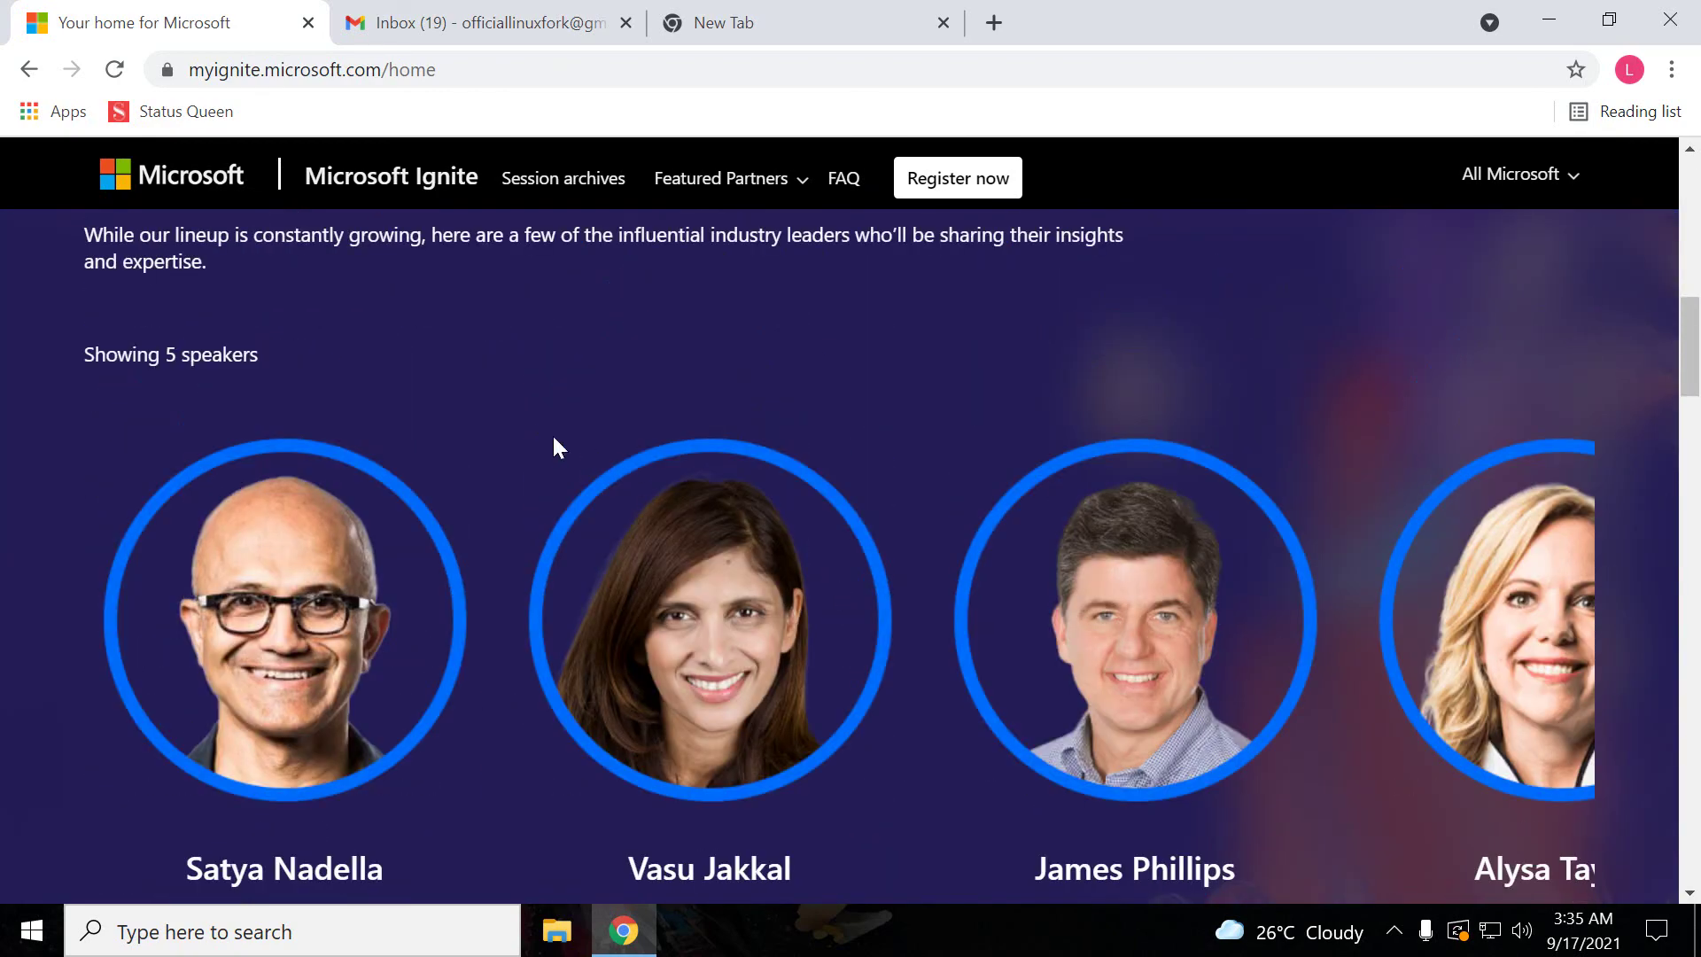
{"action": "scroll", "coordinate": [1317, 581], "scroll_direction": "down", "scroll_amount": 1}
{"action": "scroll", "coordinate": [1290, 573], "scroll_direction": "up", "scroll_amount": 13}
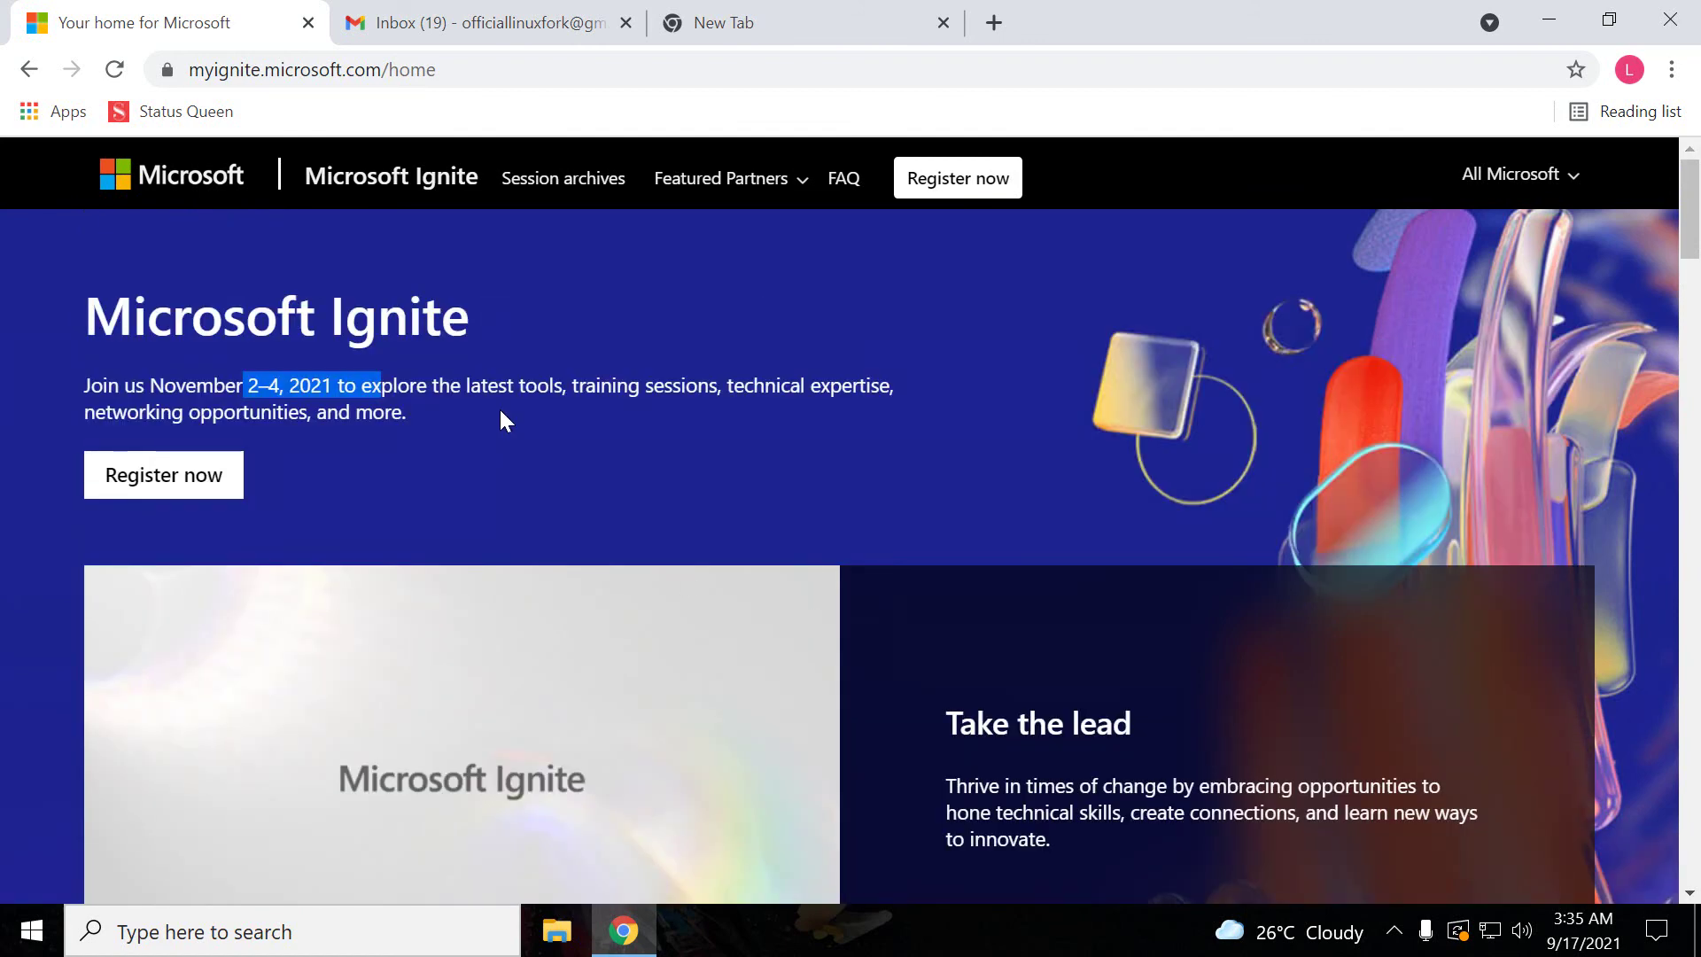
{"action": "left_click", "coordinate": [523, 323]}
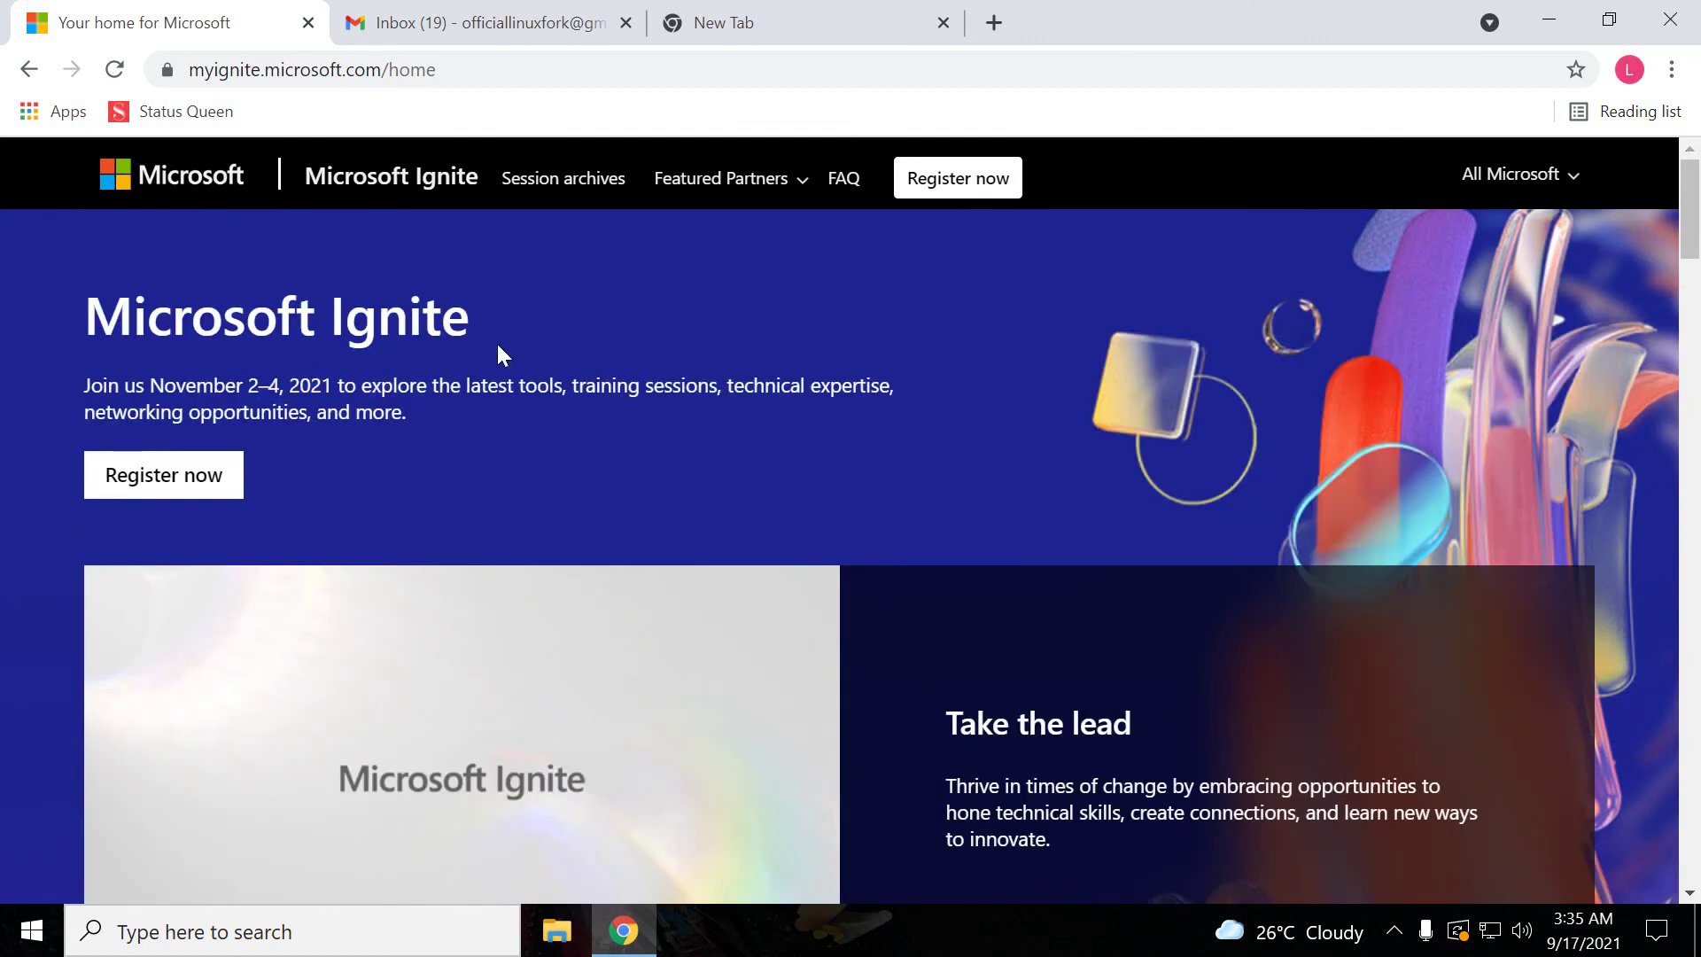
Step: Start registration, go to Sign in, review the sign-in options and choose Microsoft account
{"action": "left_click", "coordinate": [153, 479]}
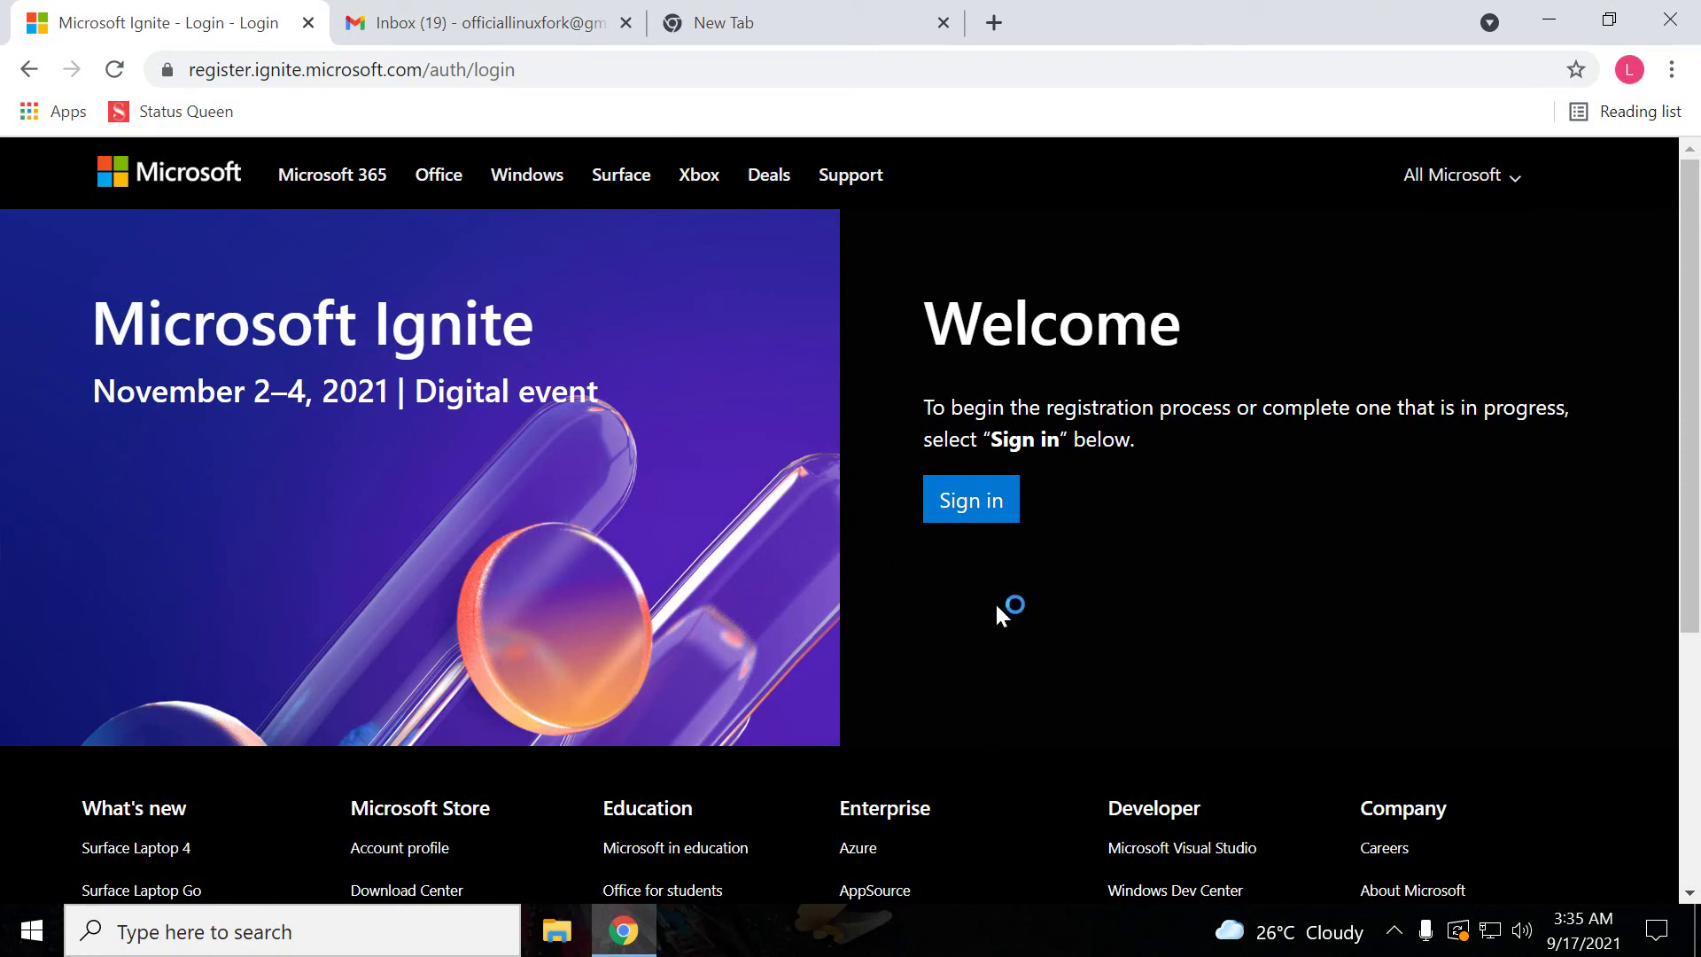
{"action": "left_click", "coordinate": [972, 504]}
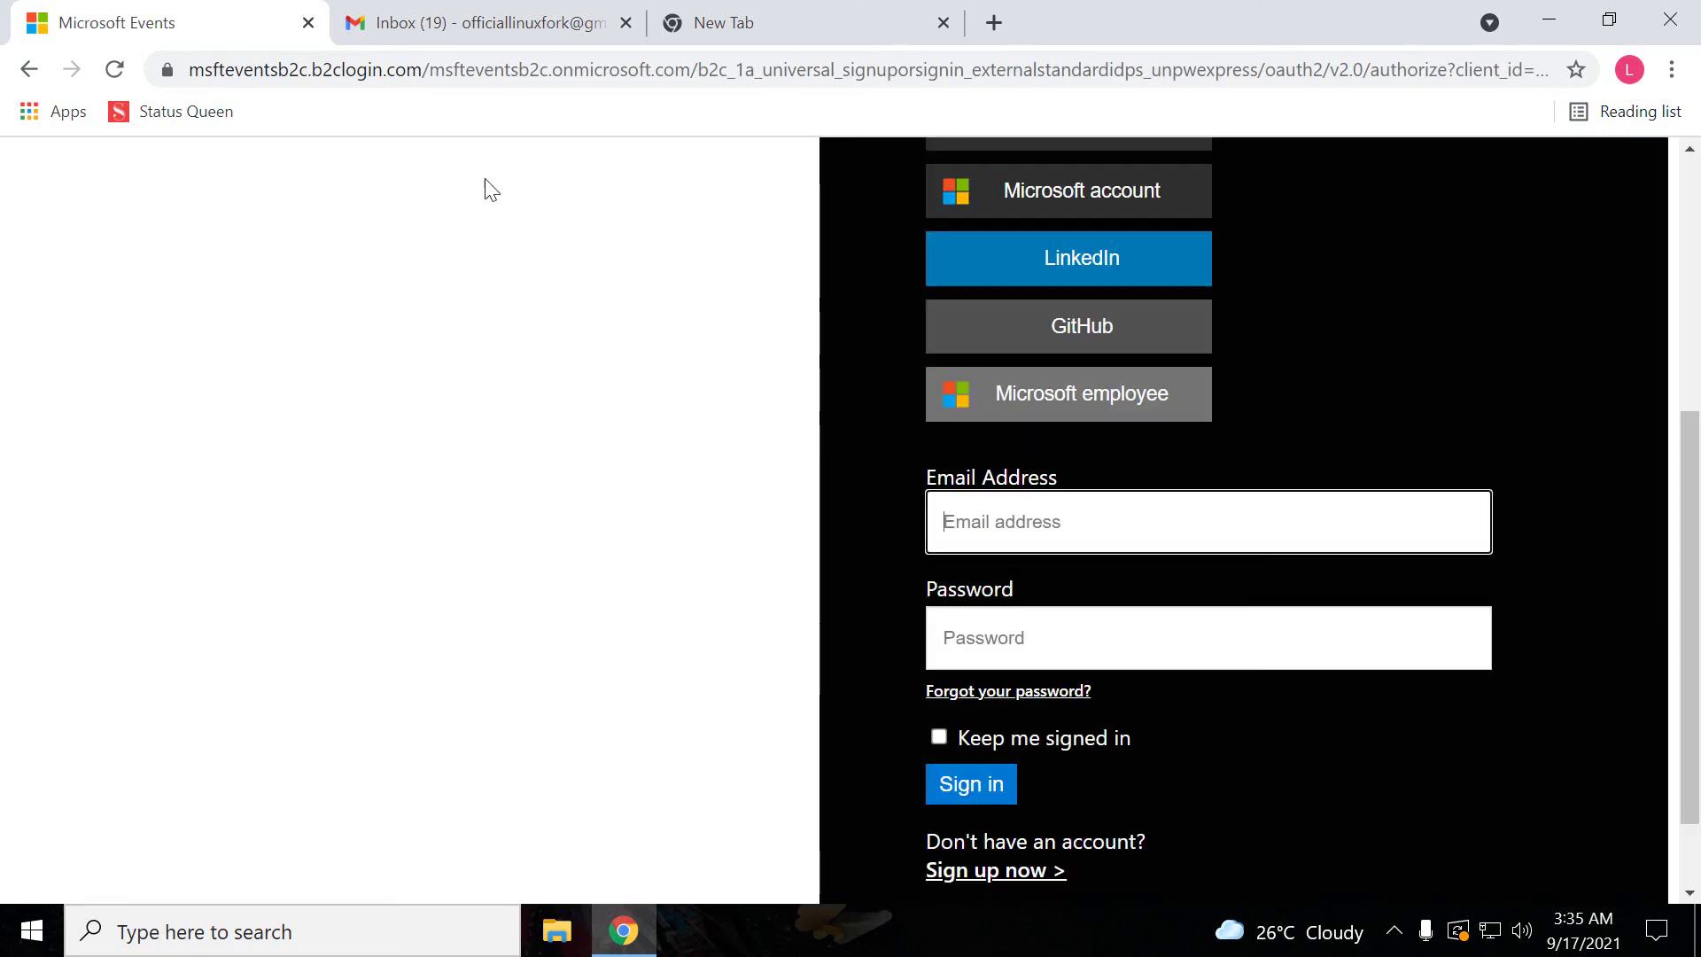
{"action": "scroll", "coordinate": [1450, 399], "scroll_direction": "up", "scroll_amount": 3}
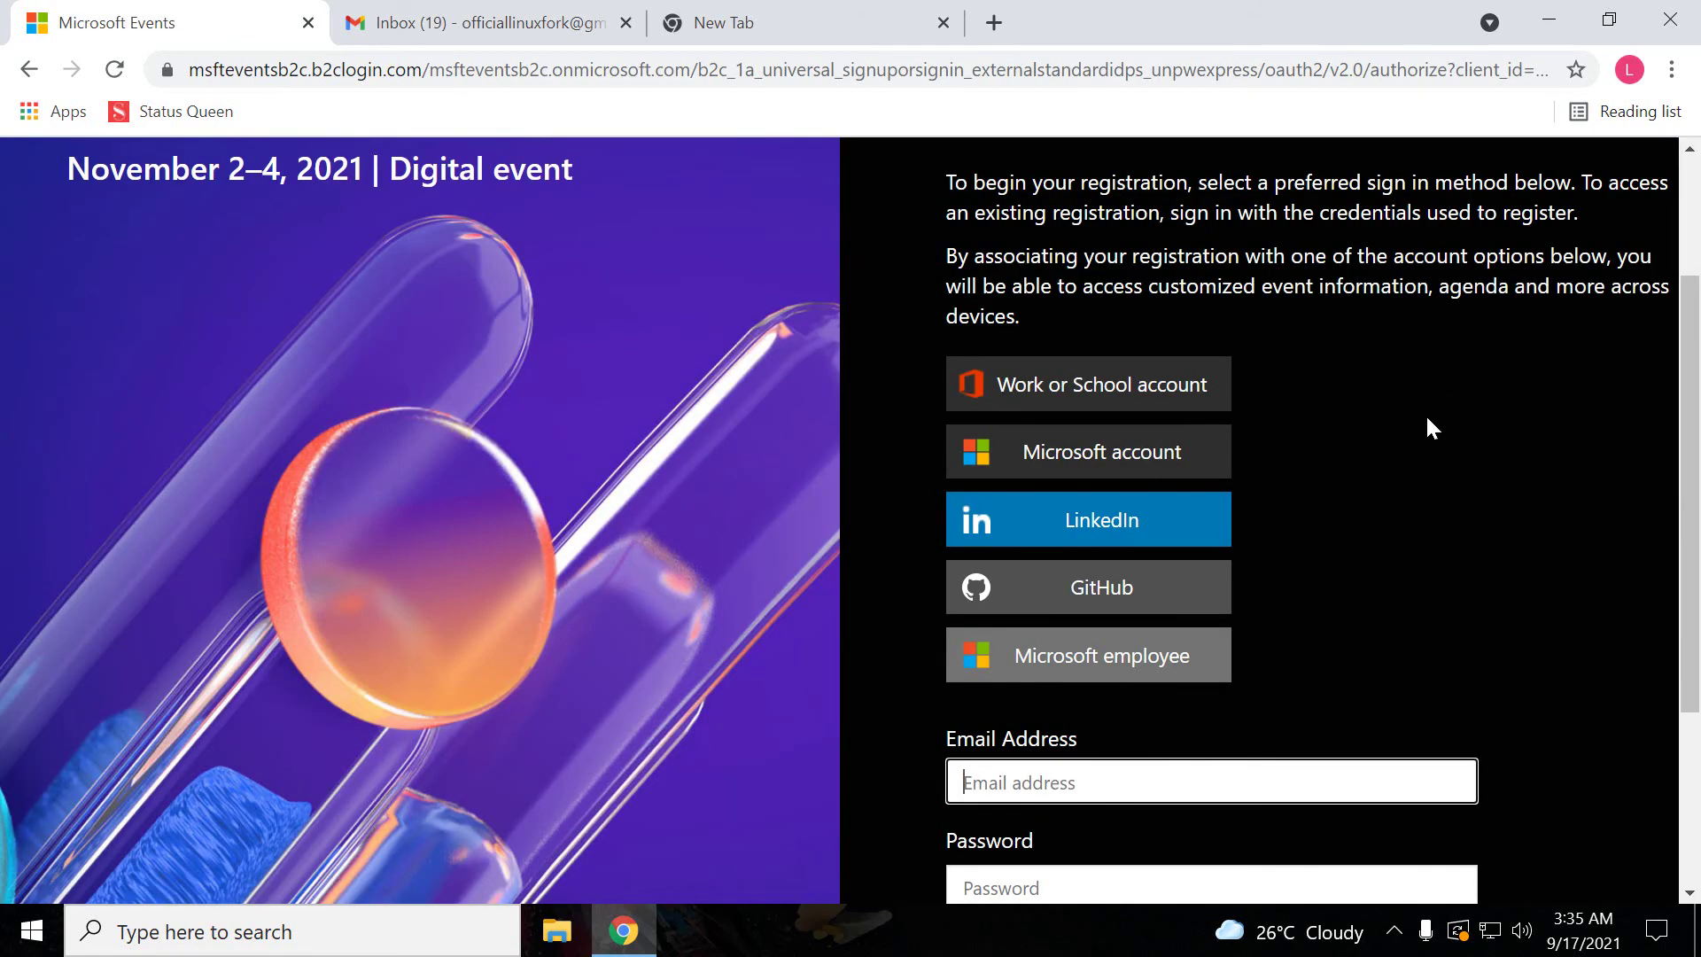
{"action": "scroll", "coordinate": [1350, 391], "scroll_direction": "up", "scroll_amount": 1}
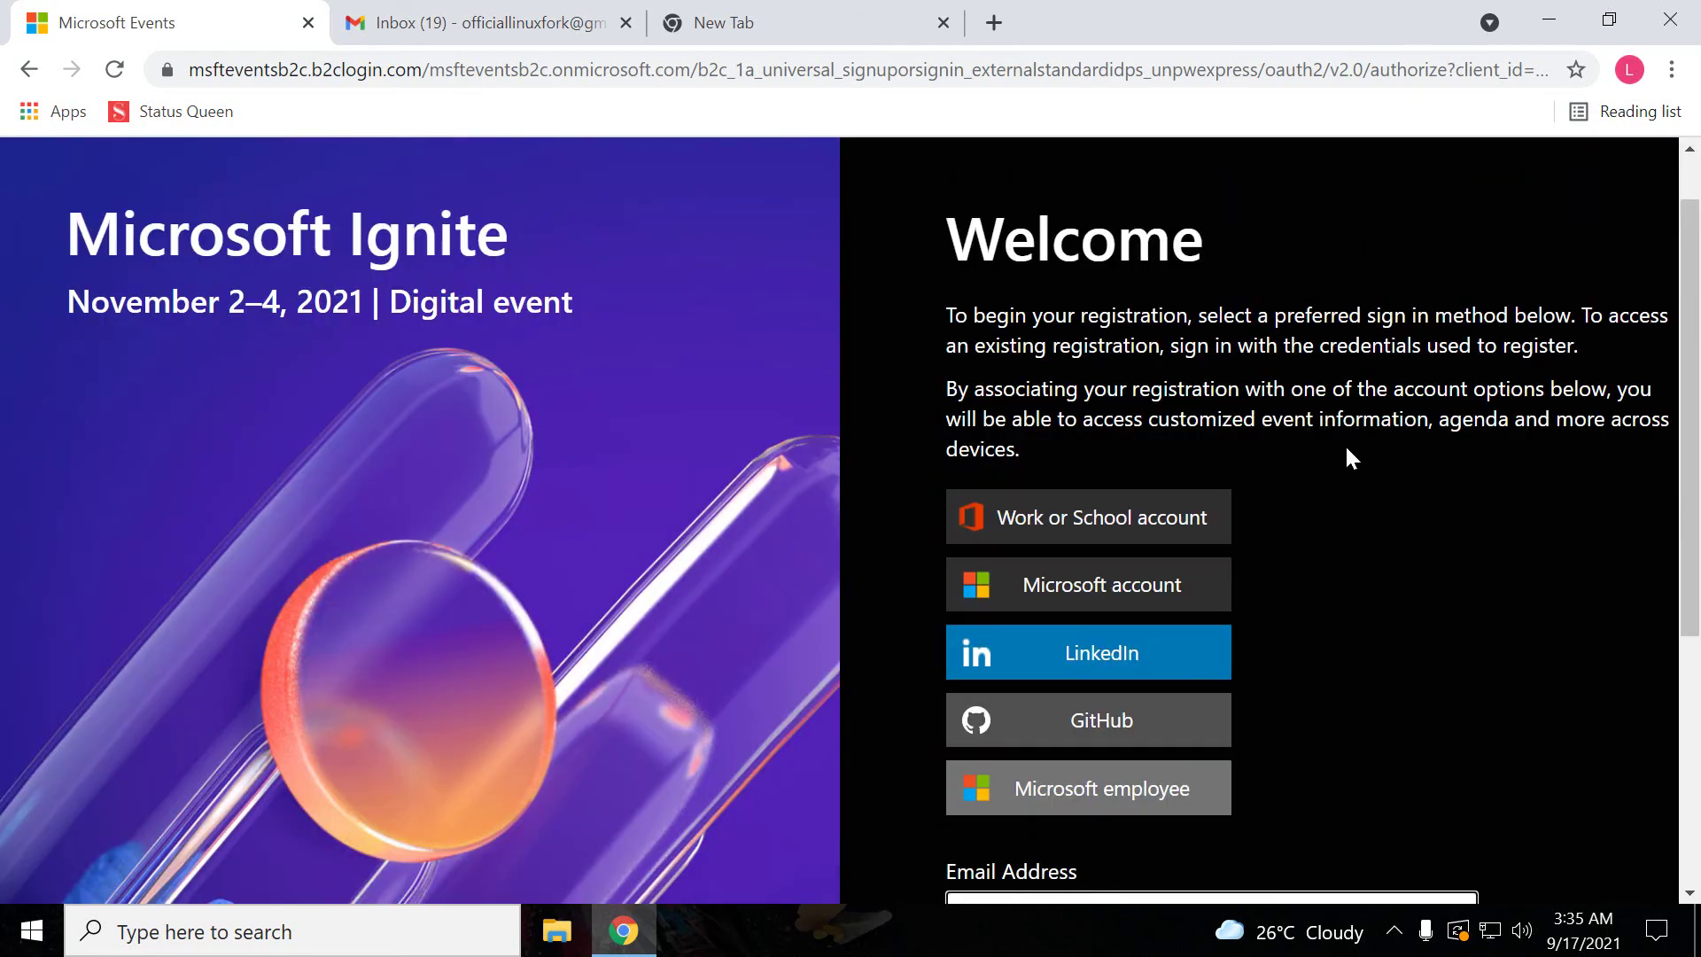
{"action": "scroll", "coordinate": [1343, 447], "scroll_direction": "down", "scroll_amount": 1}
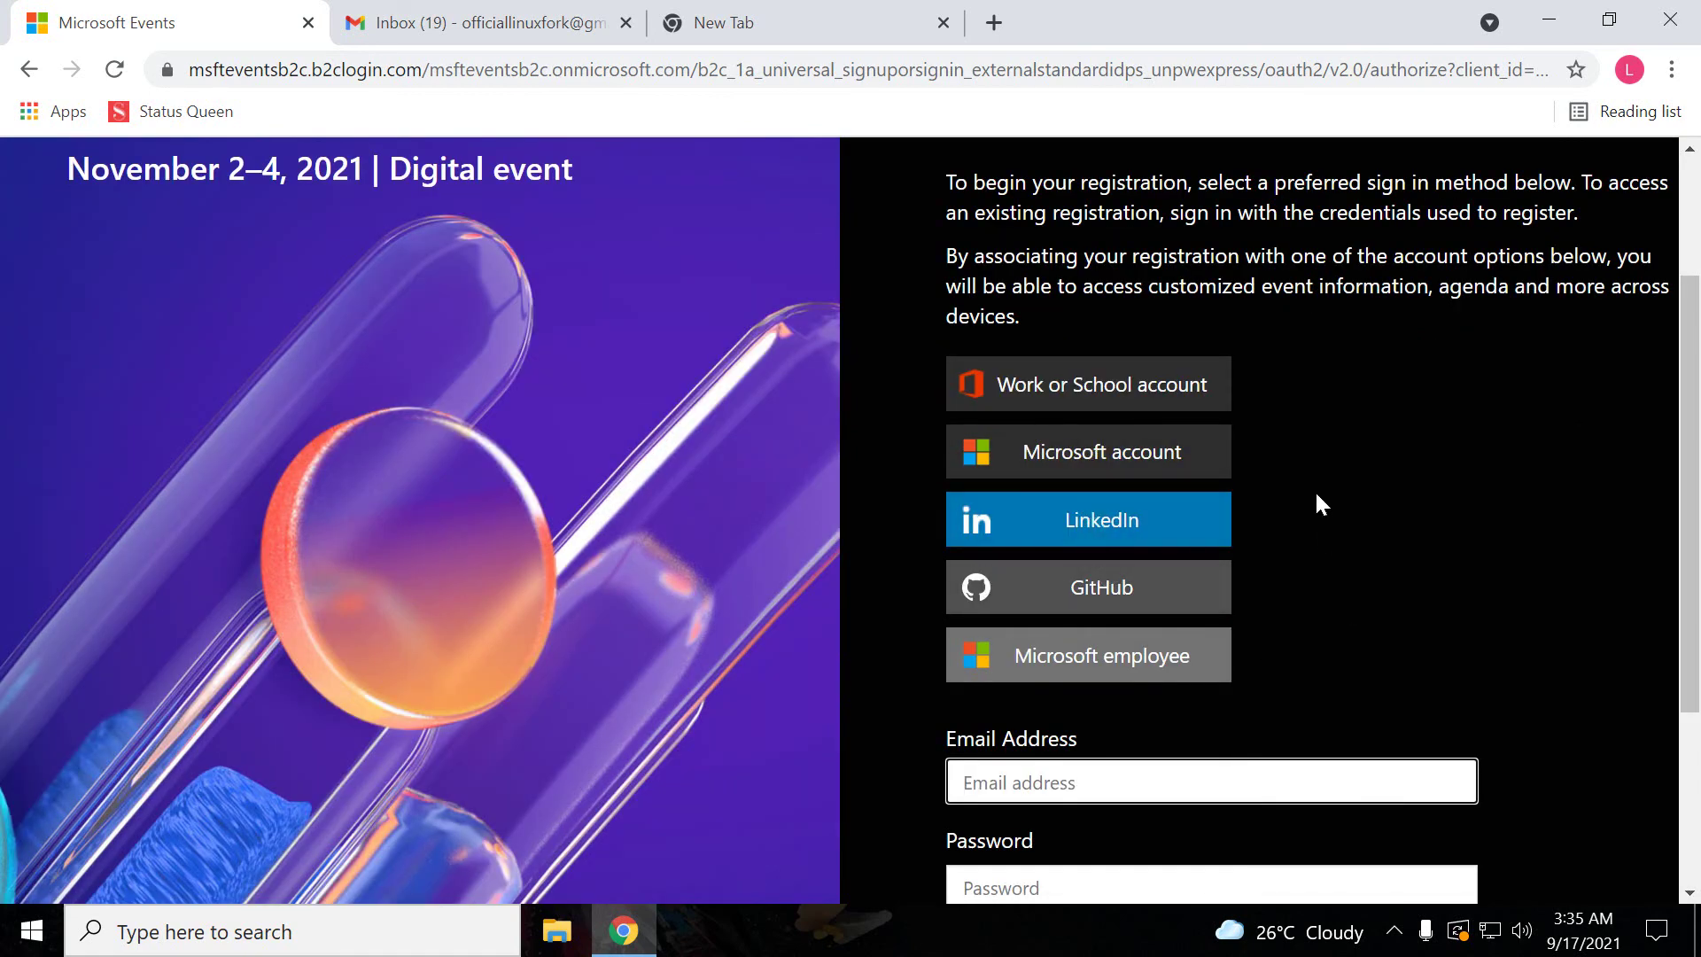
{"action": "scroll", "coordinate": [1318, 496], "scroll_direction": "down", "scroll_amount": 1}
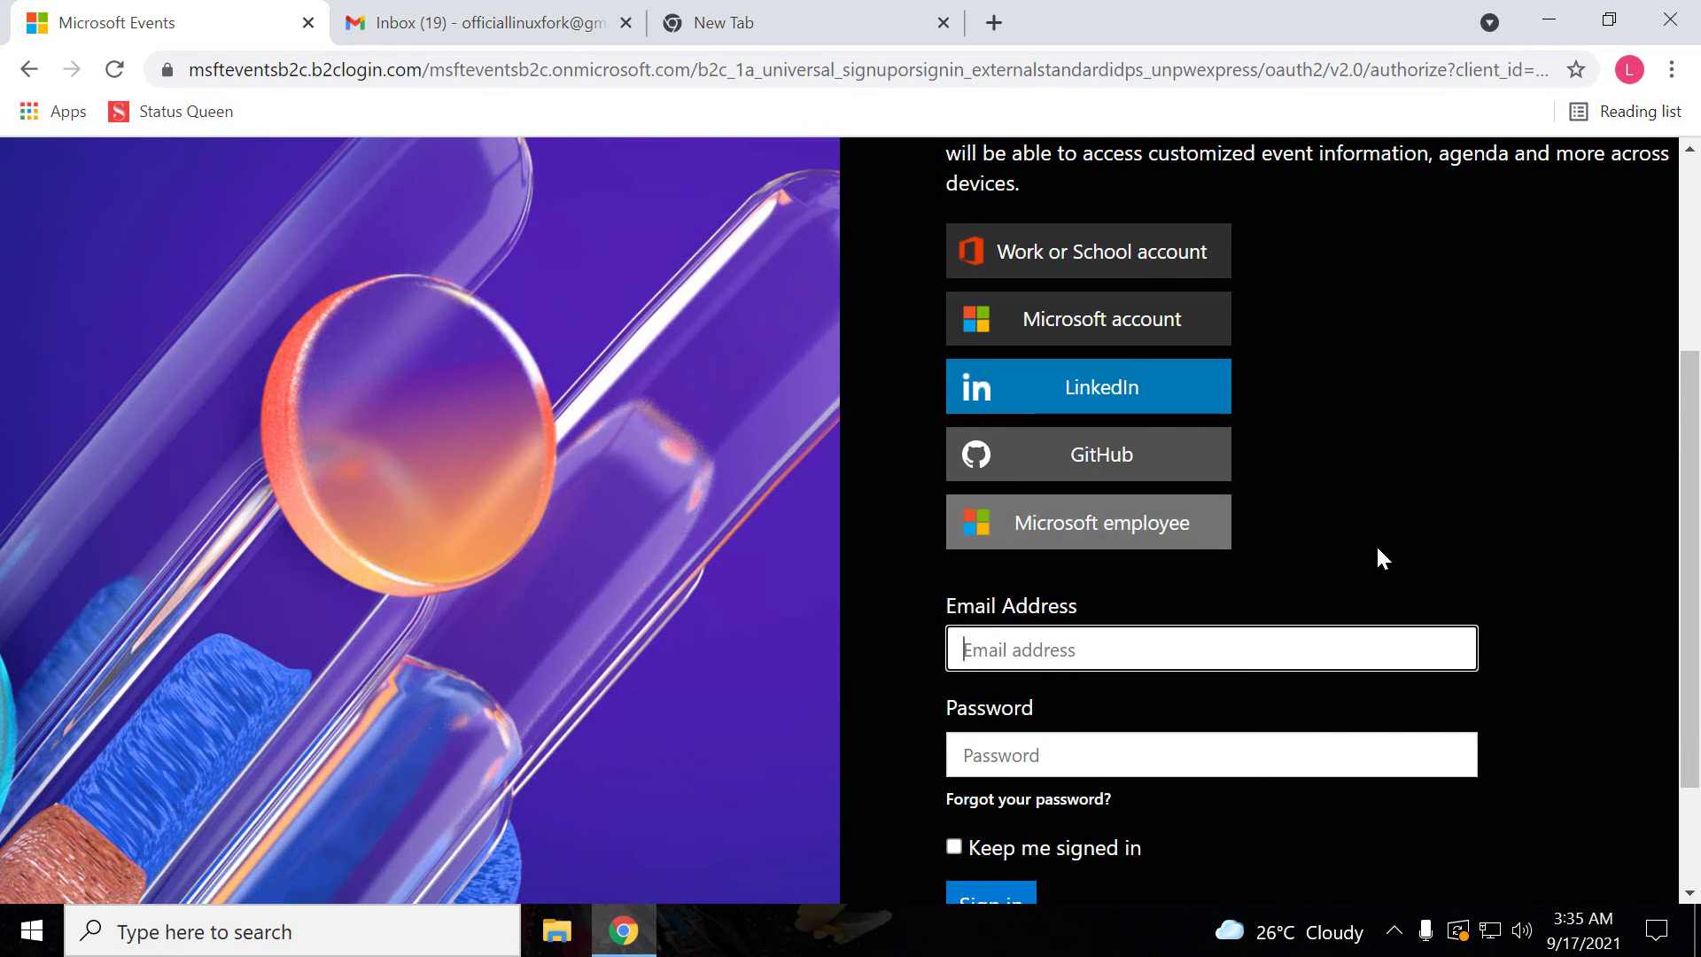
{"action": "scroll", "coordinate": [1378, 549], "scroll_direction": "up", "scroll_amount": 1}
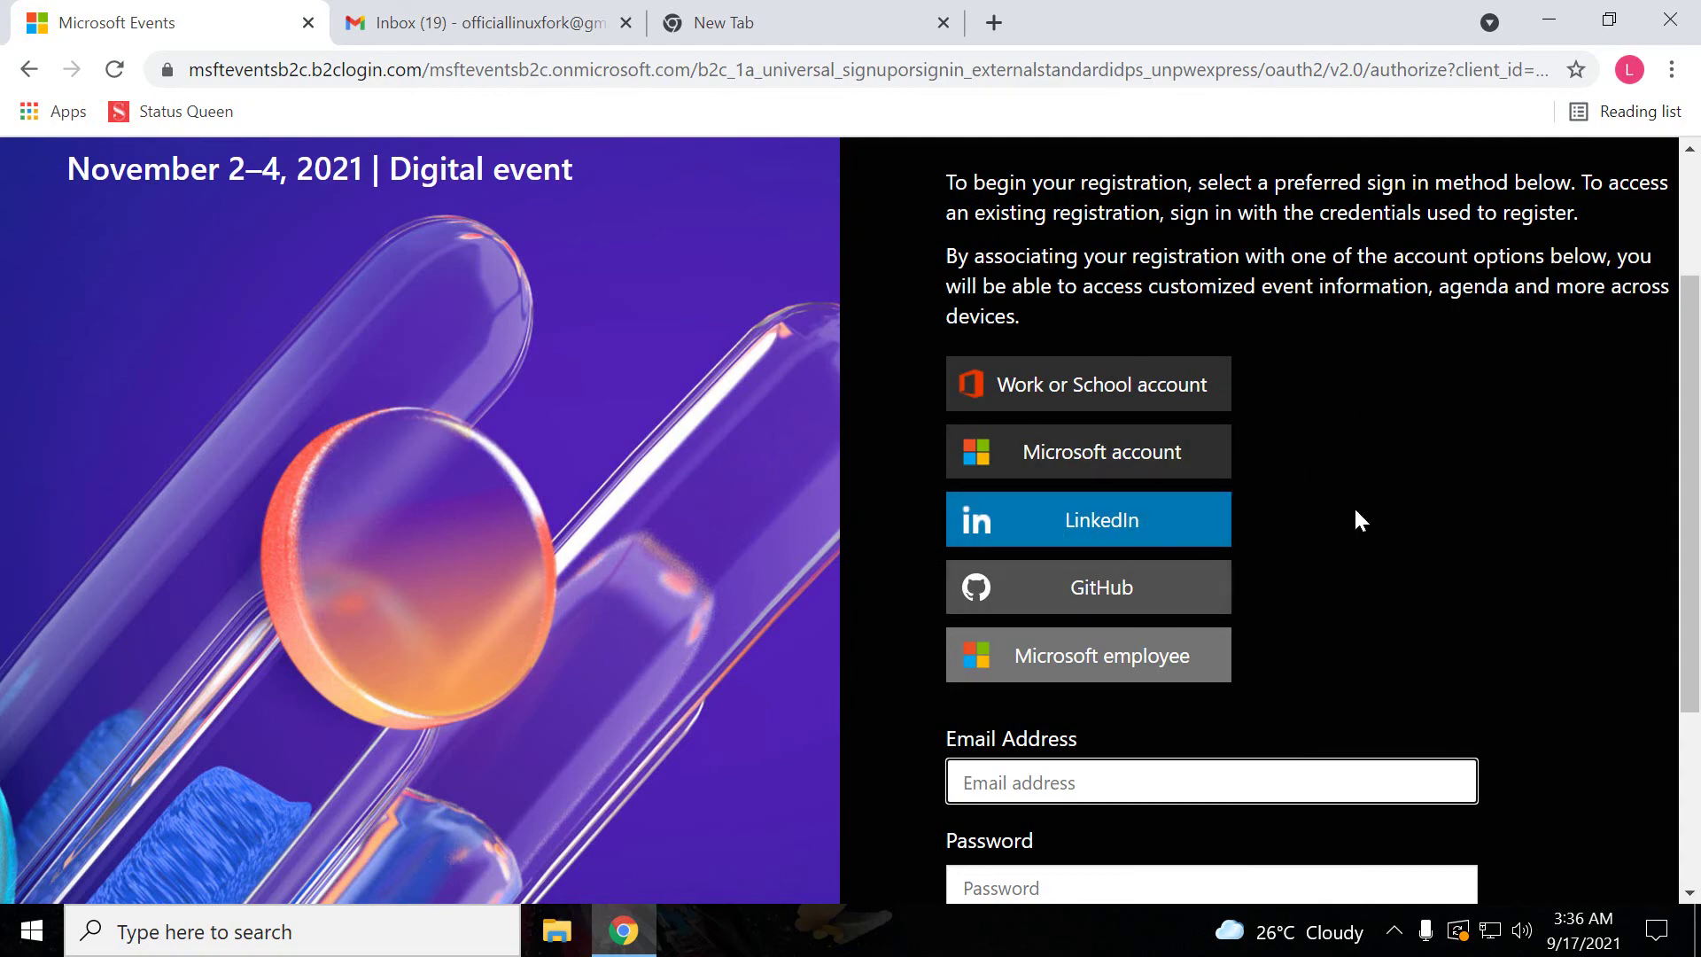
{"action": "scroll", "coordinate": [1332, 491], "scroll_direction": "down", "scroll_amount": 3}
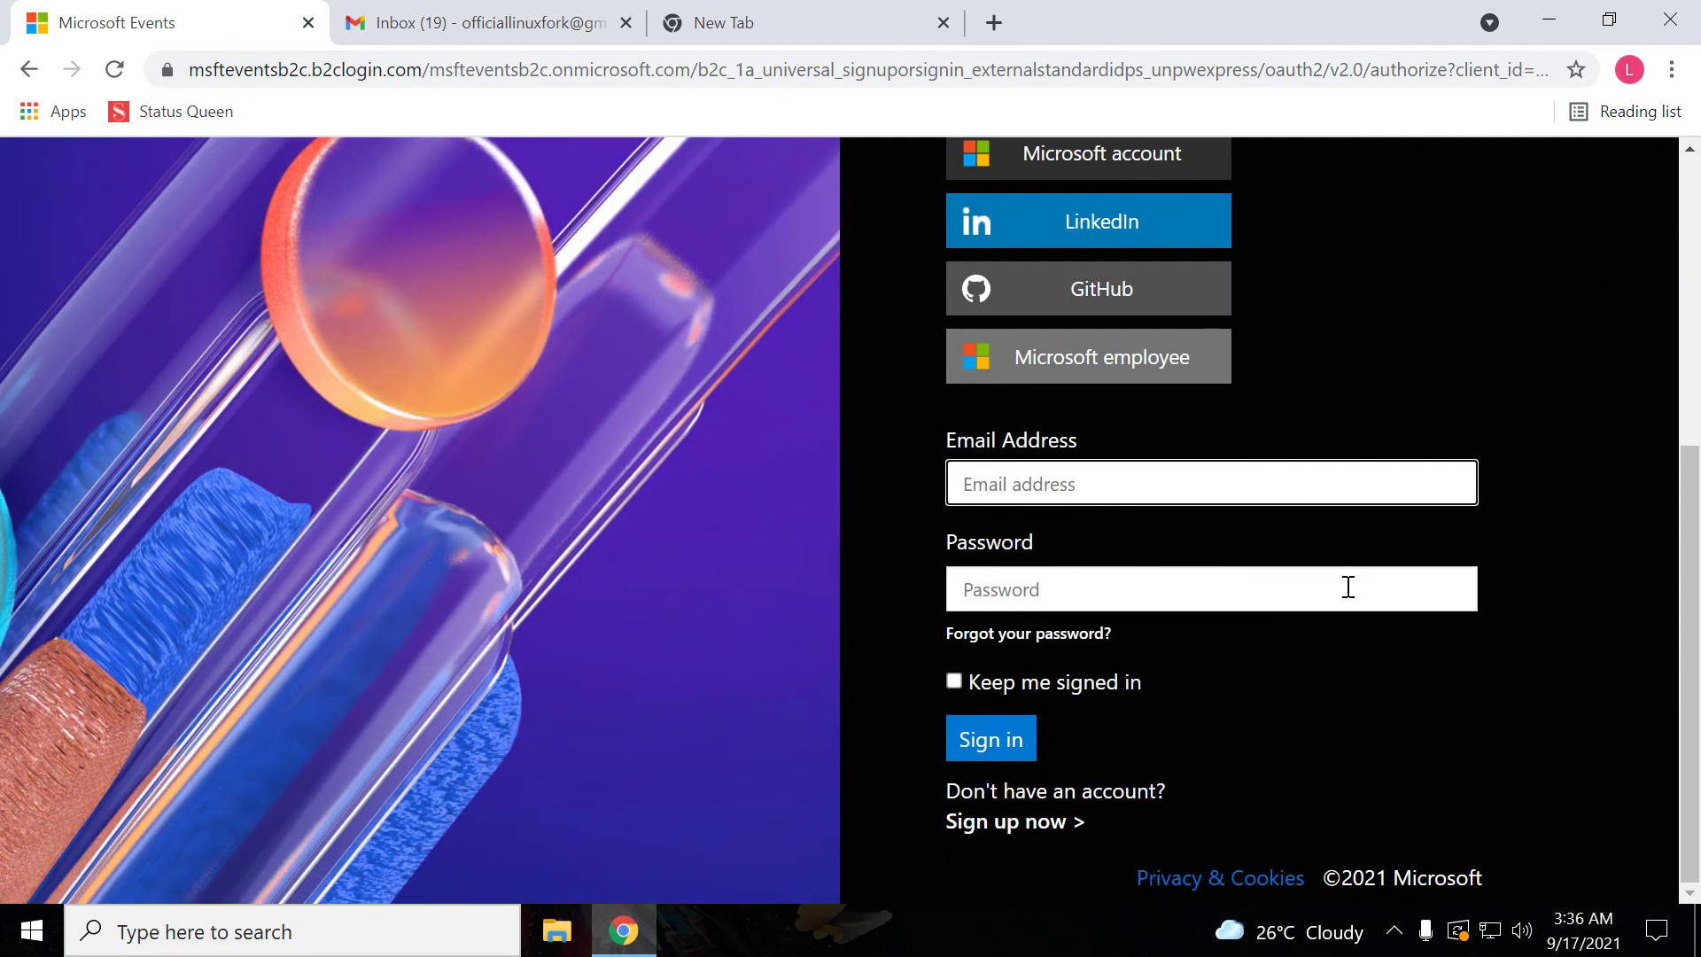
{"action": "scroll", "coordinate": [1347, 589], "scroll_direction": "up", "scroll_amount": 3}
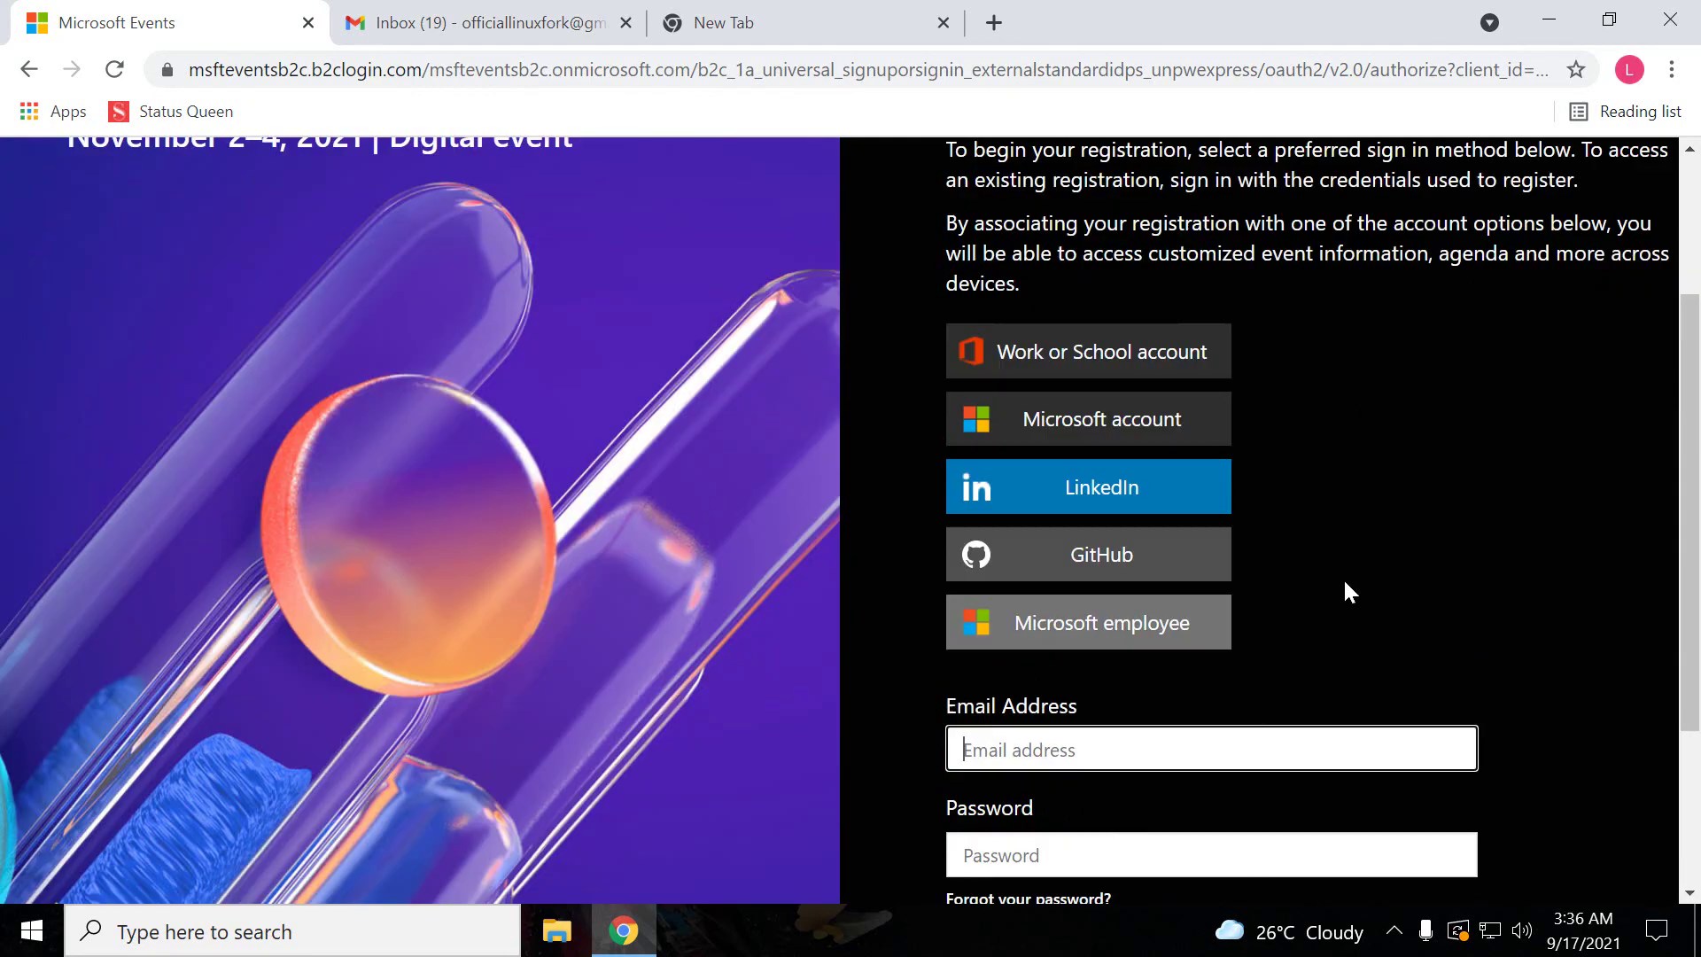
{"action": "left_click", "coordinate": [1066, 427]}
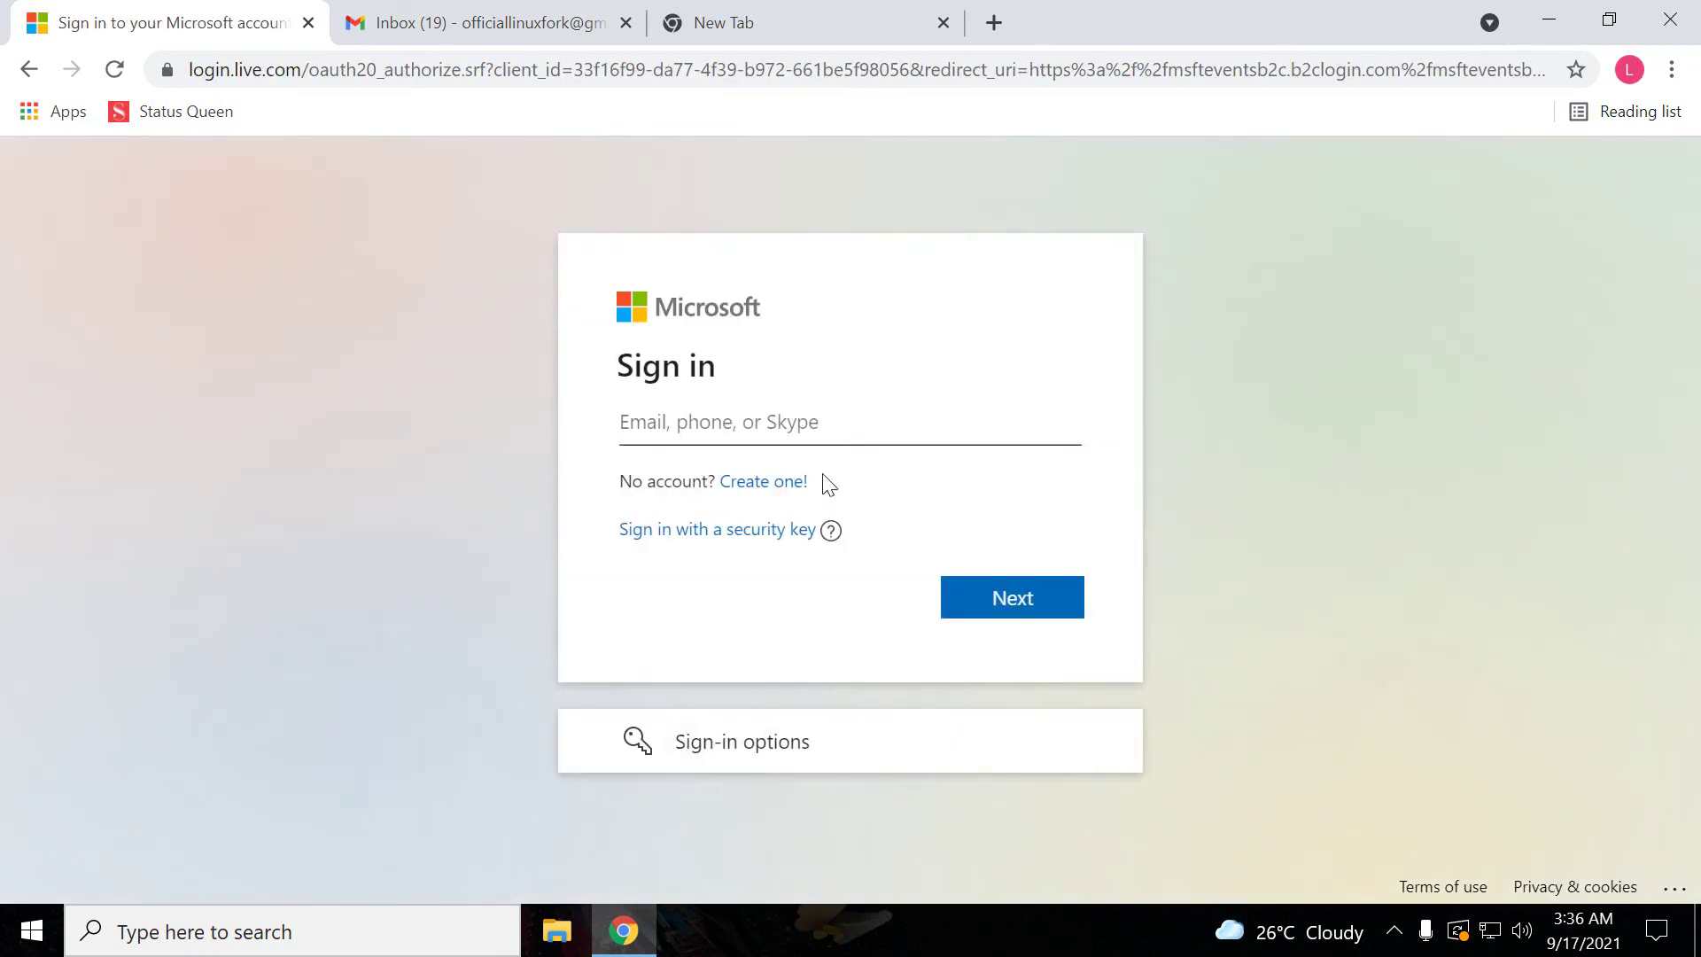
Step: Sign in with the account's email address and password
{"action": "left_click", "coordinate": [686, 429]}
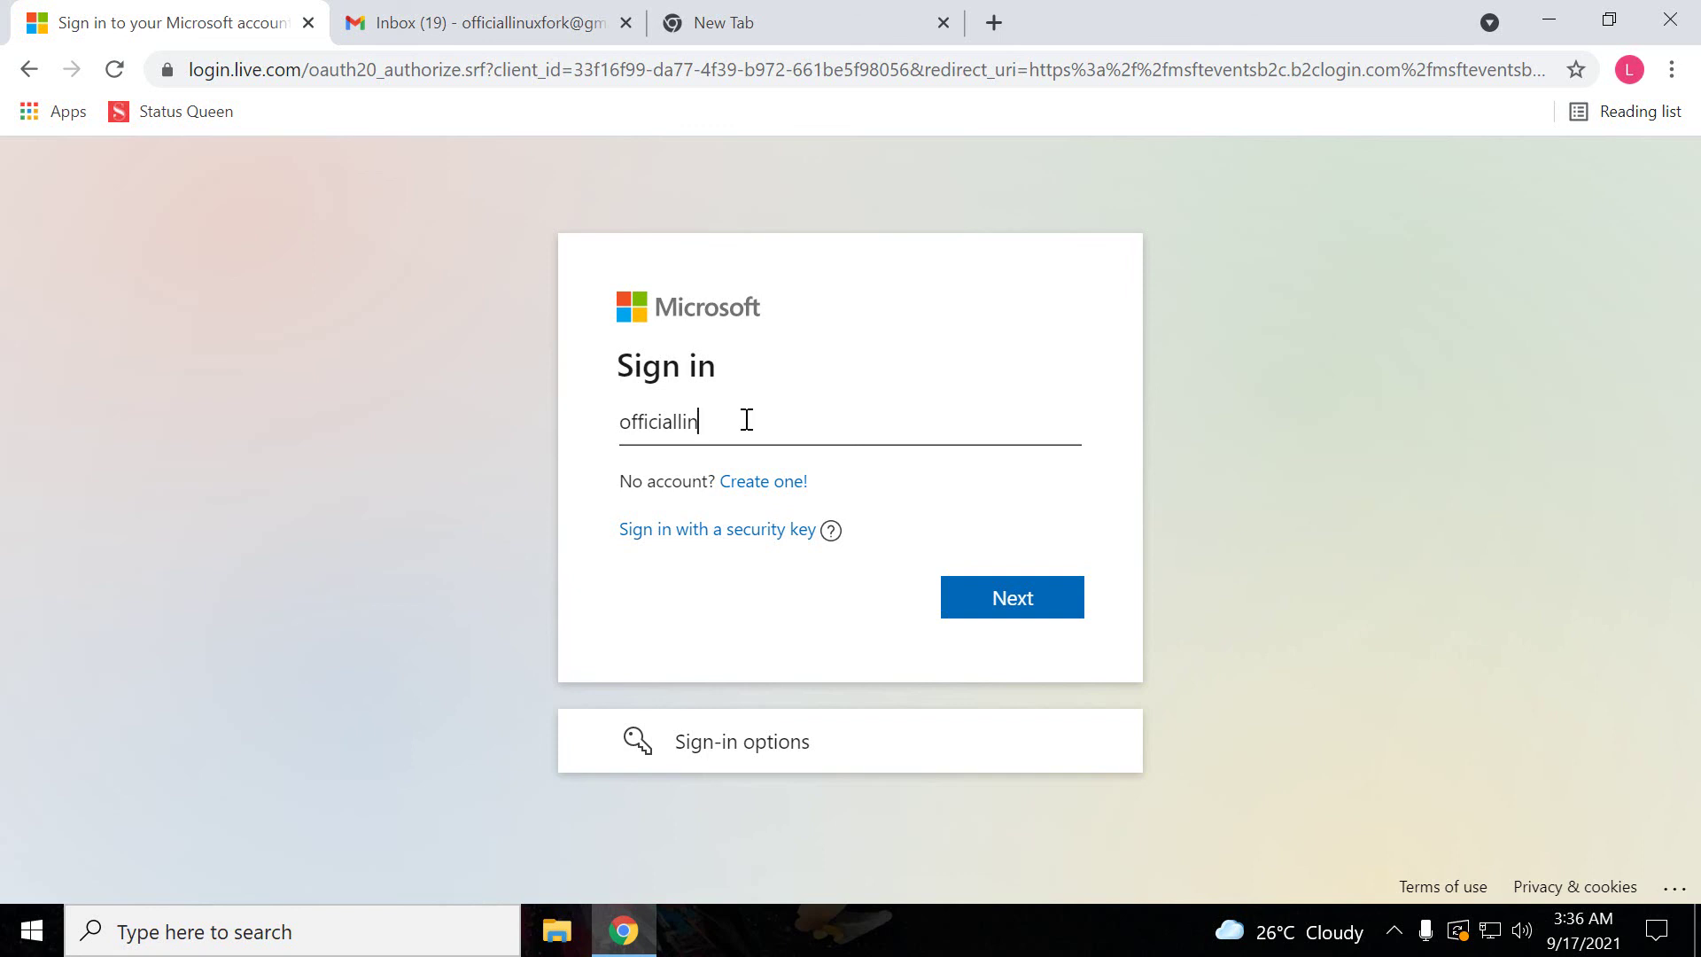
{"action": "key", "text": "Return"}
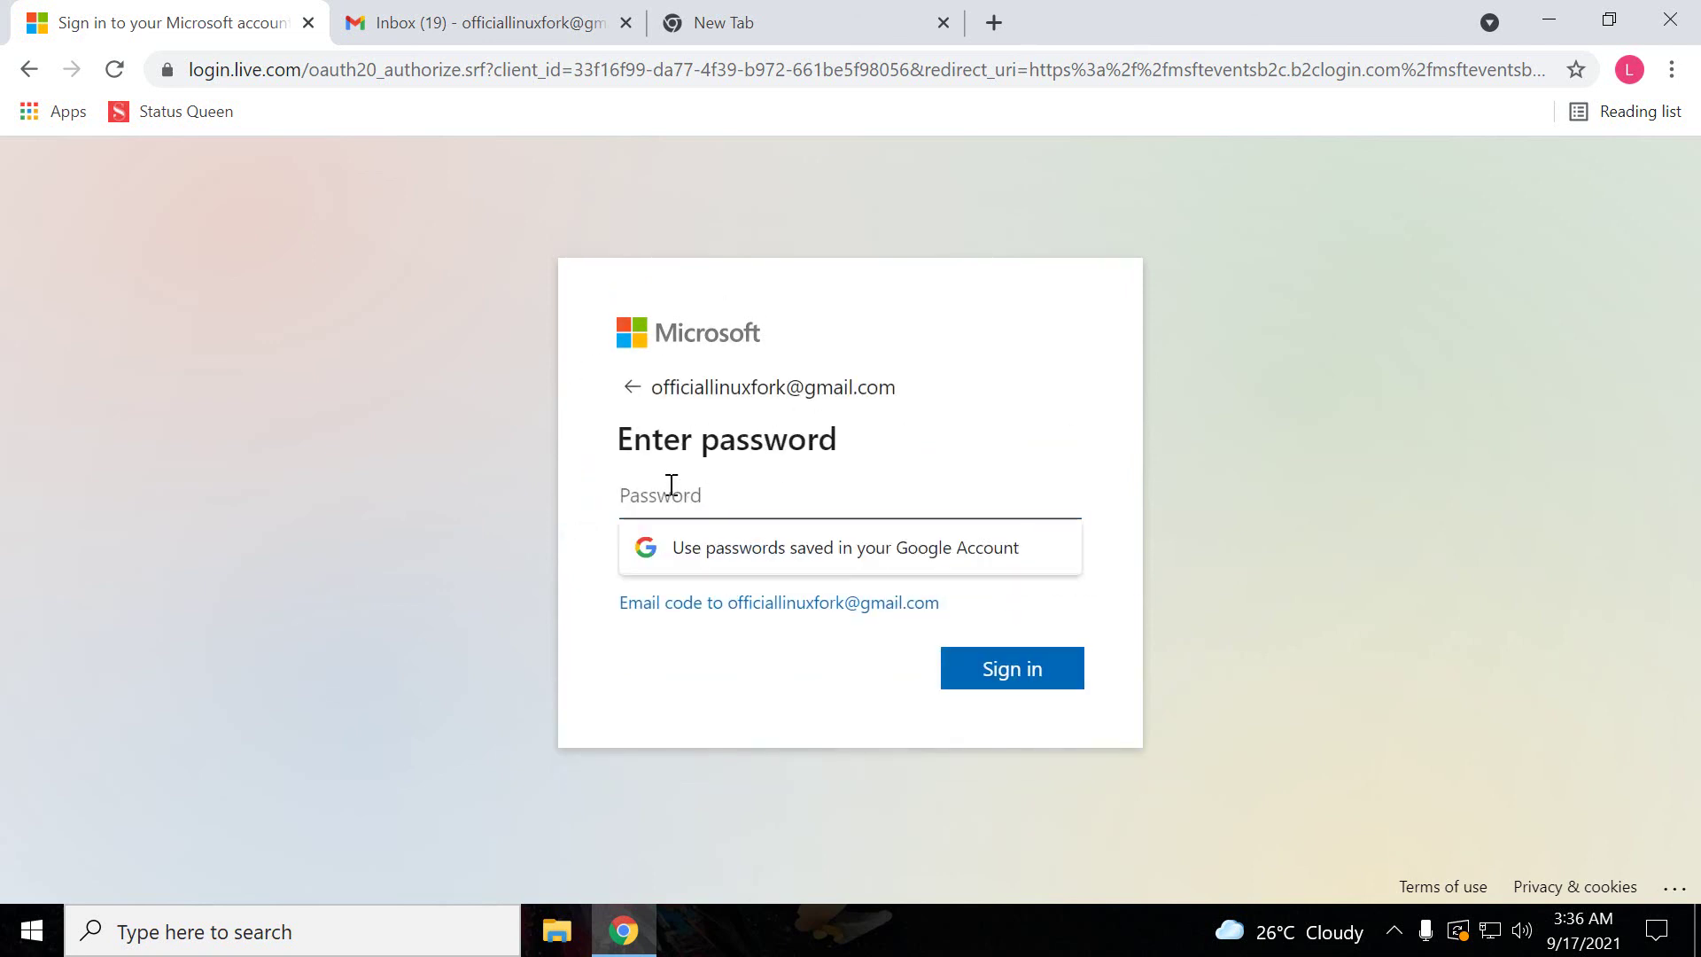
{"action": "type", "text": "******"}
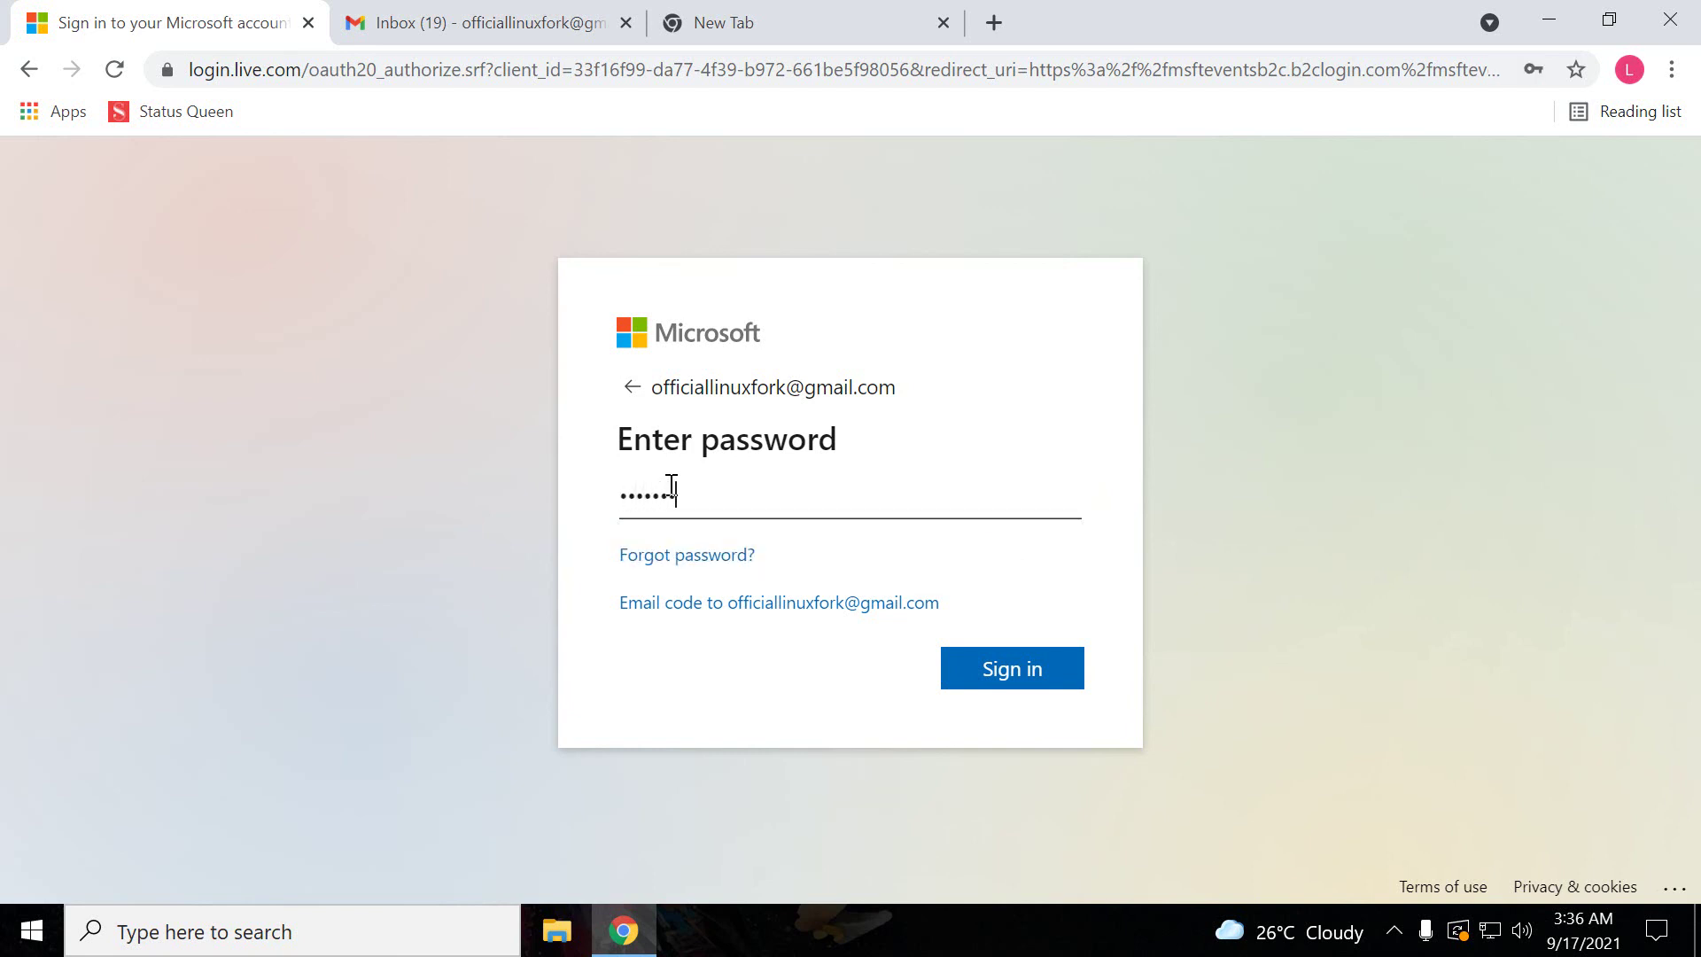
{"action": "type", "text": "****"}
{"action": "key", "text": "Return"}
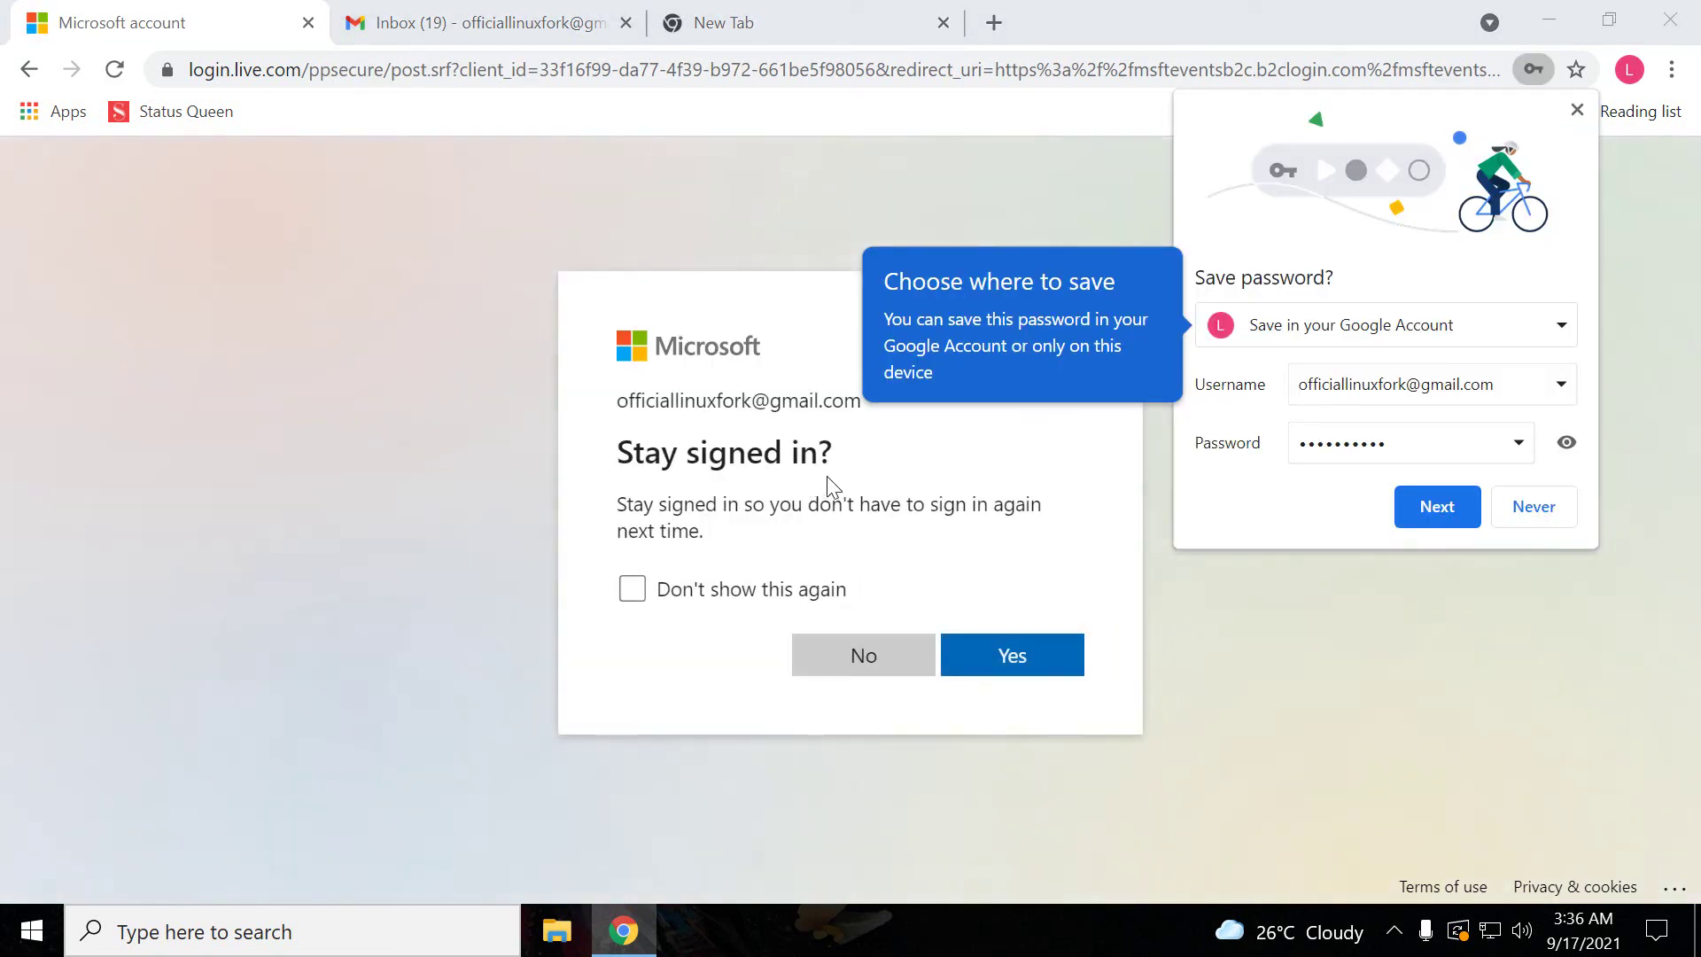
Step: Decline saving the password, stay signed in, and allow Microsoft Events profile and email access
{"action": "left_click", "coordinate": [1576, 110]}
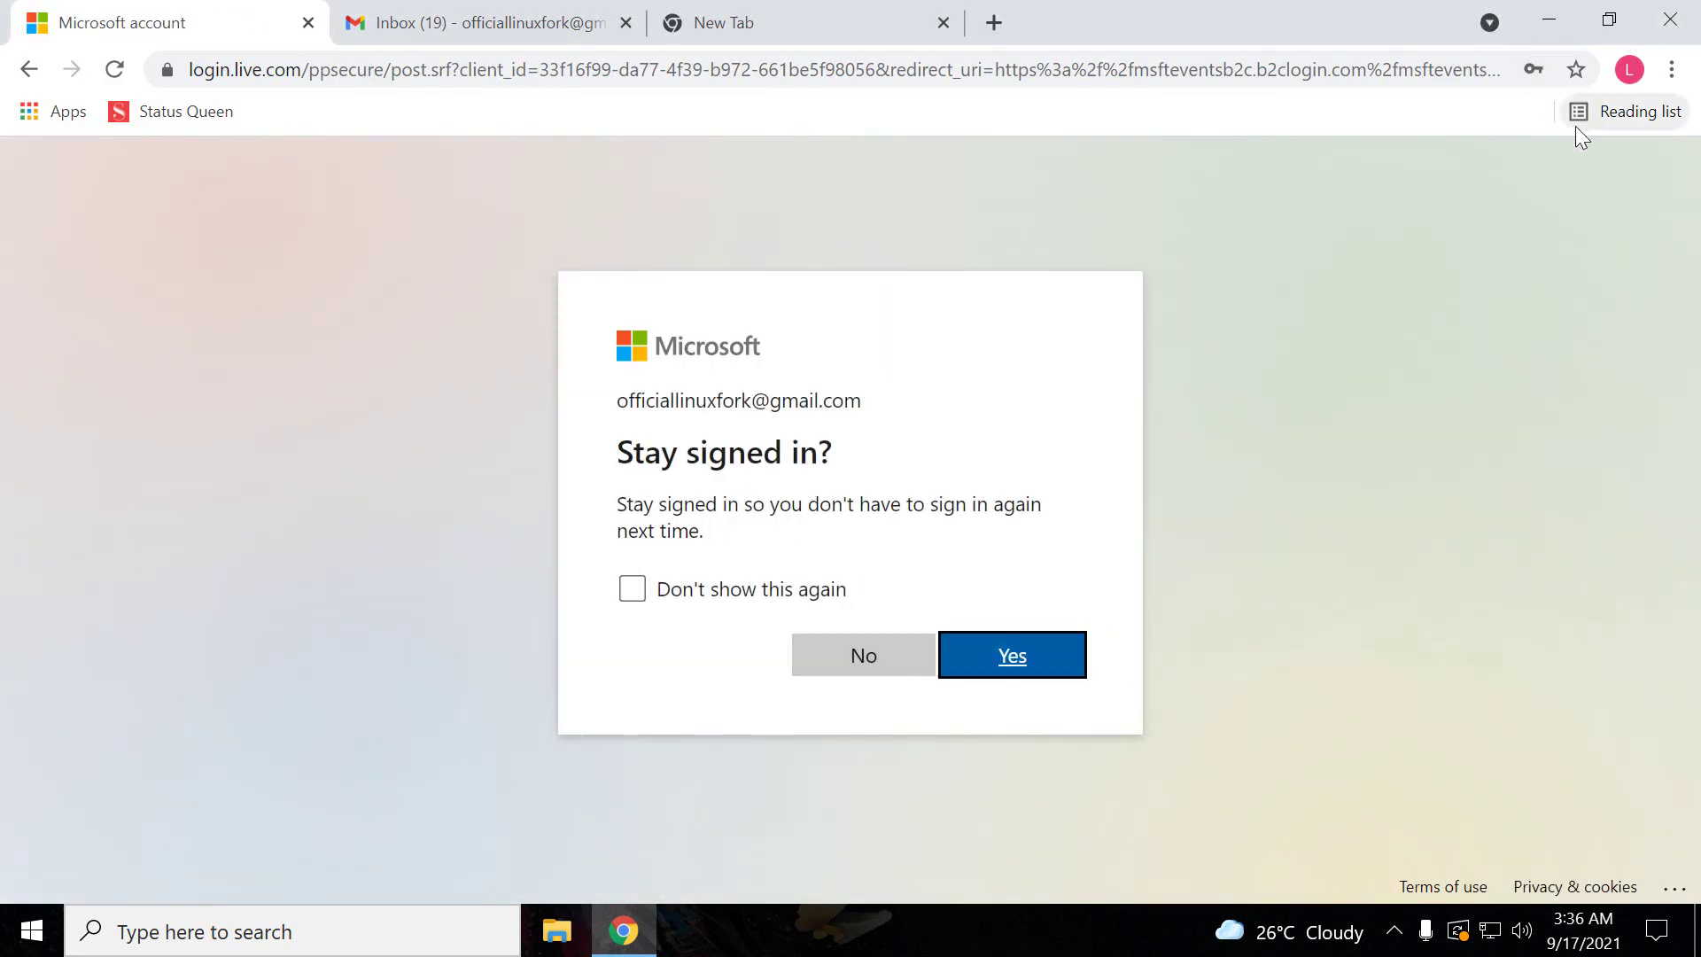
{"action": "left_click", "coordinate": [1014, 662]}
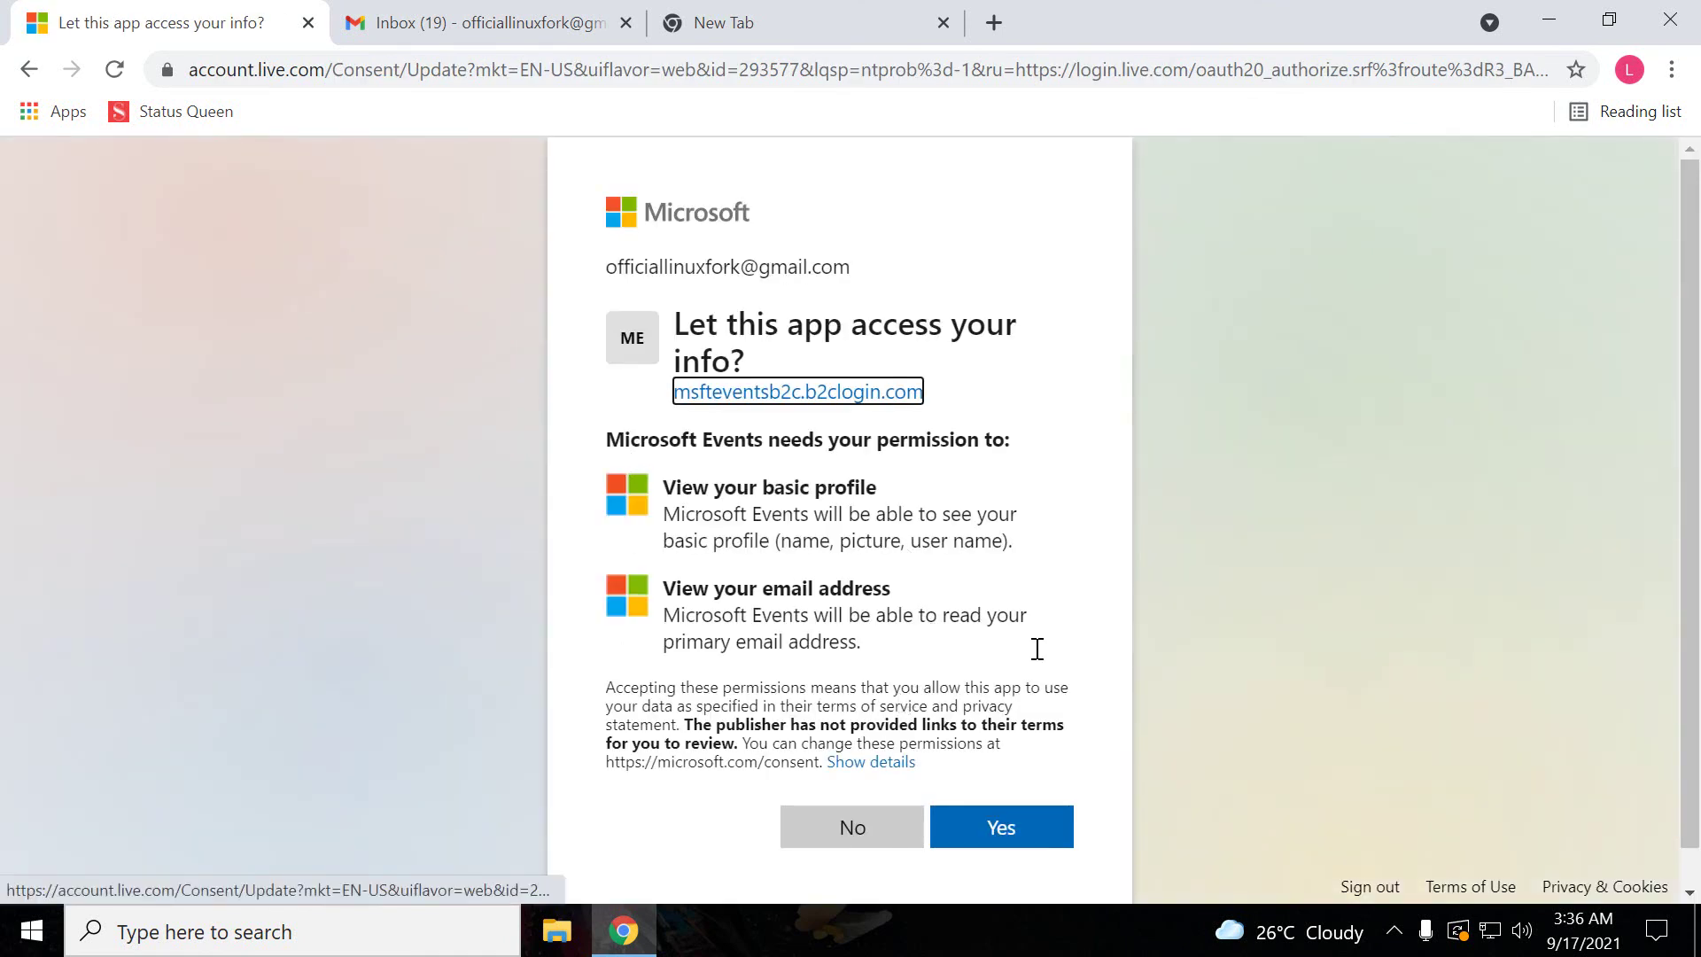
{"action": "left_click", "coordinate": [1013, 839]}
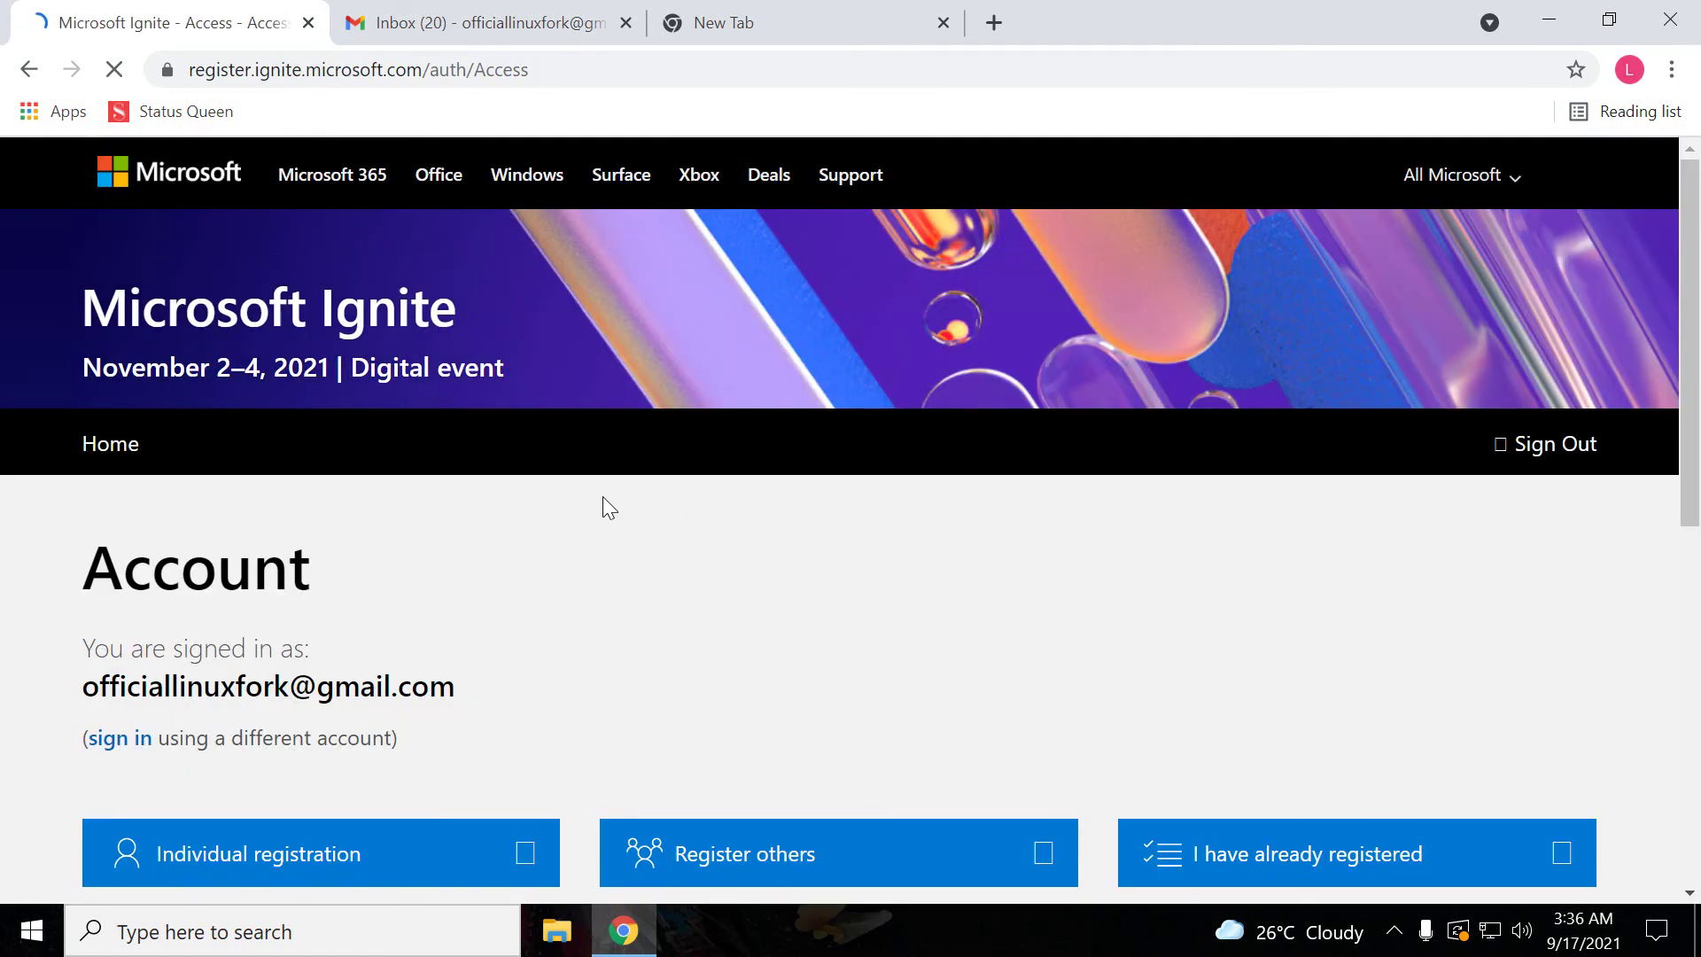
Step: Review the signed-in Account page and choose Individual registration
{"action": "scroll", "coordinate": [538, 612], "scroll_direction": "down", "scroll_amount": 4}
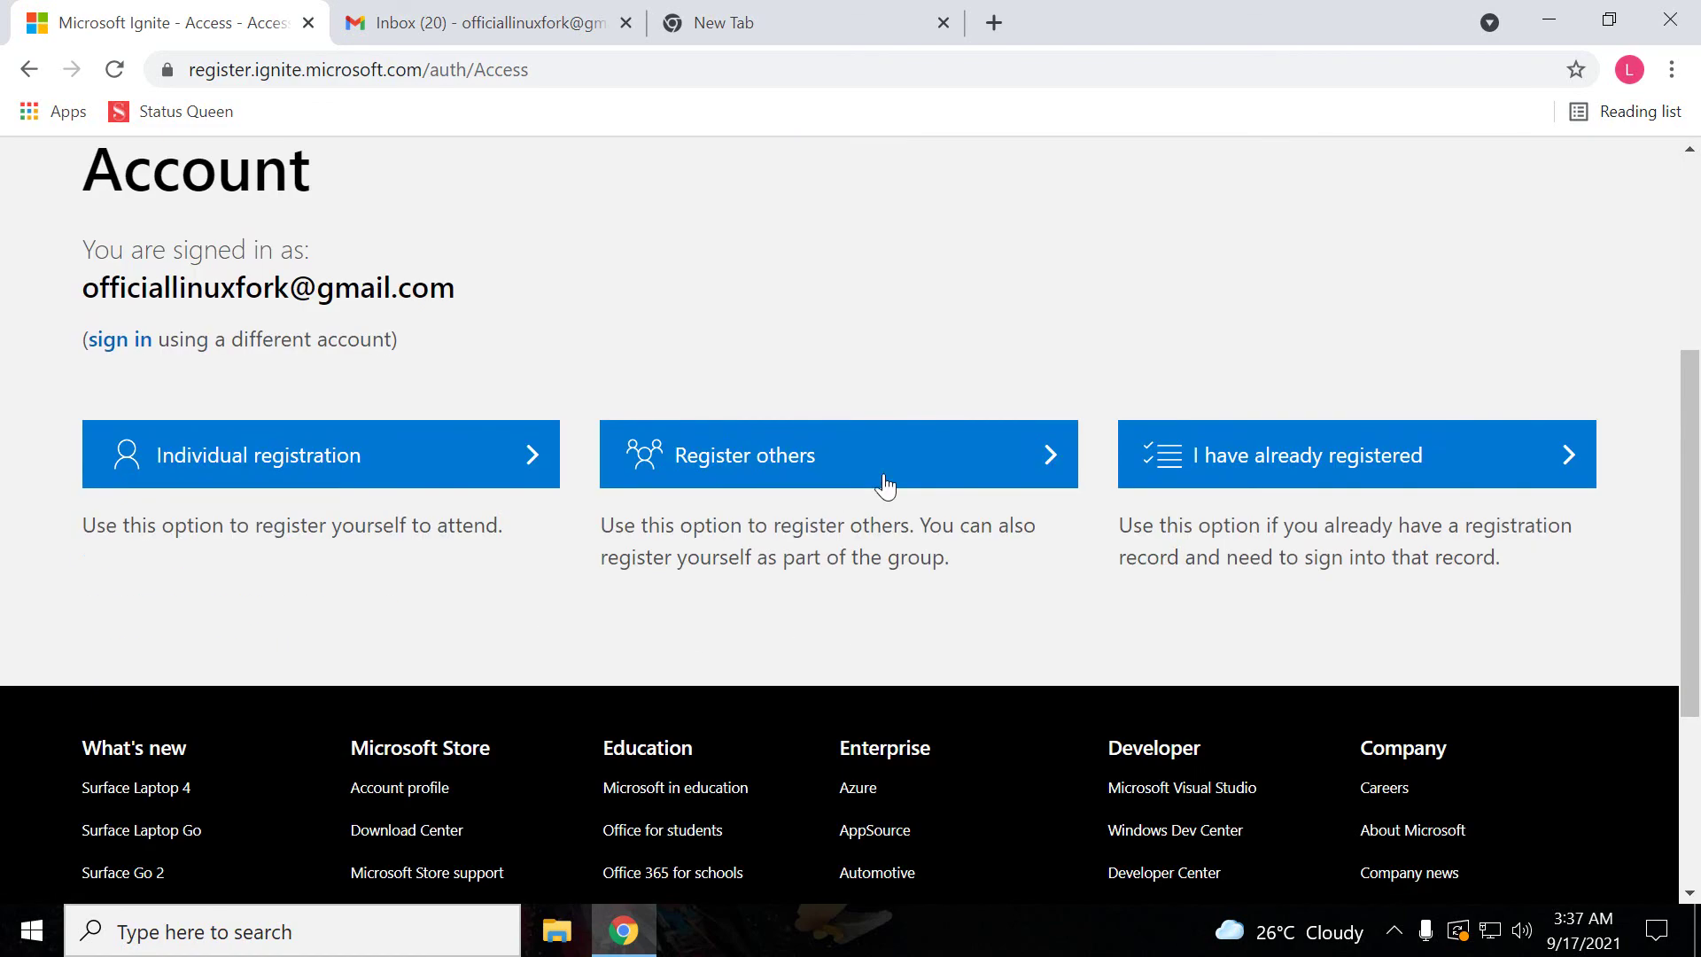
{"action": "scroll", "coordinate": [588, 634], "scroll_direction": "up", "scroll_amount": 4}
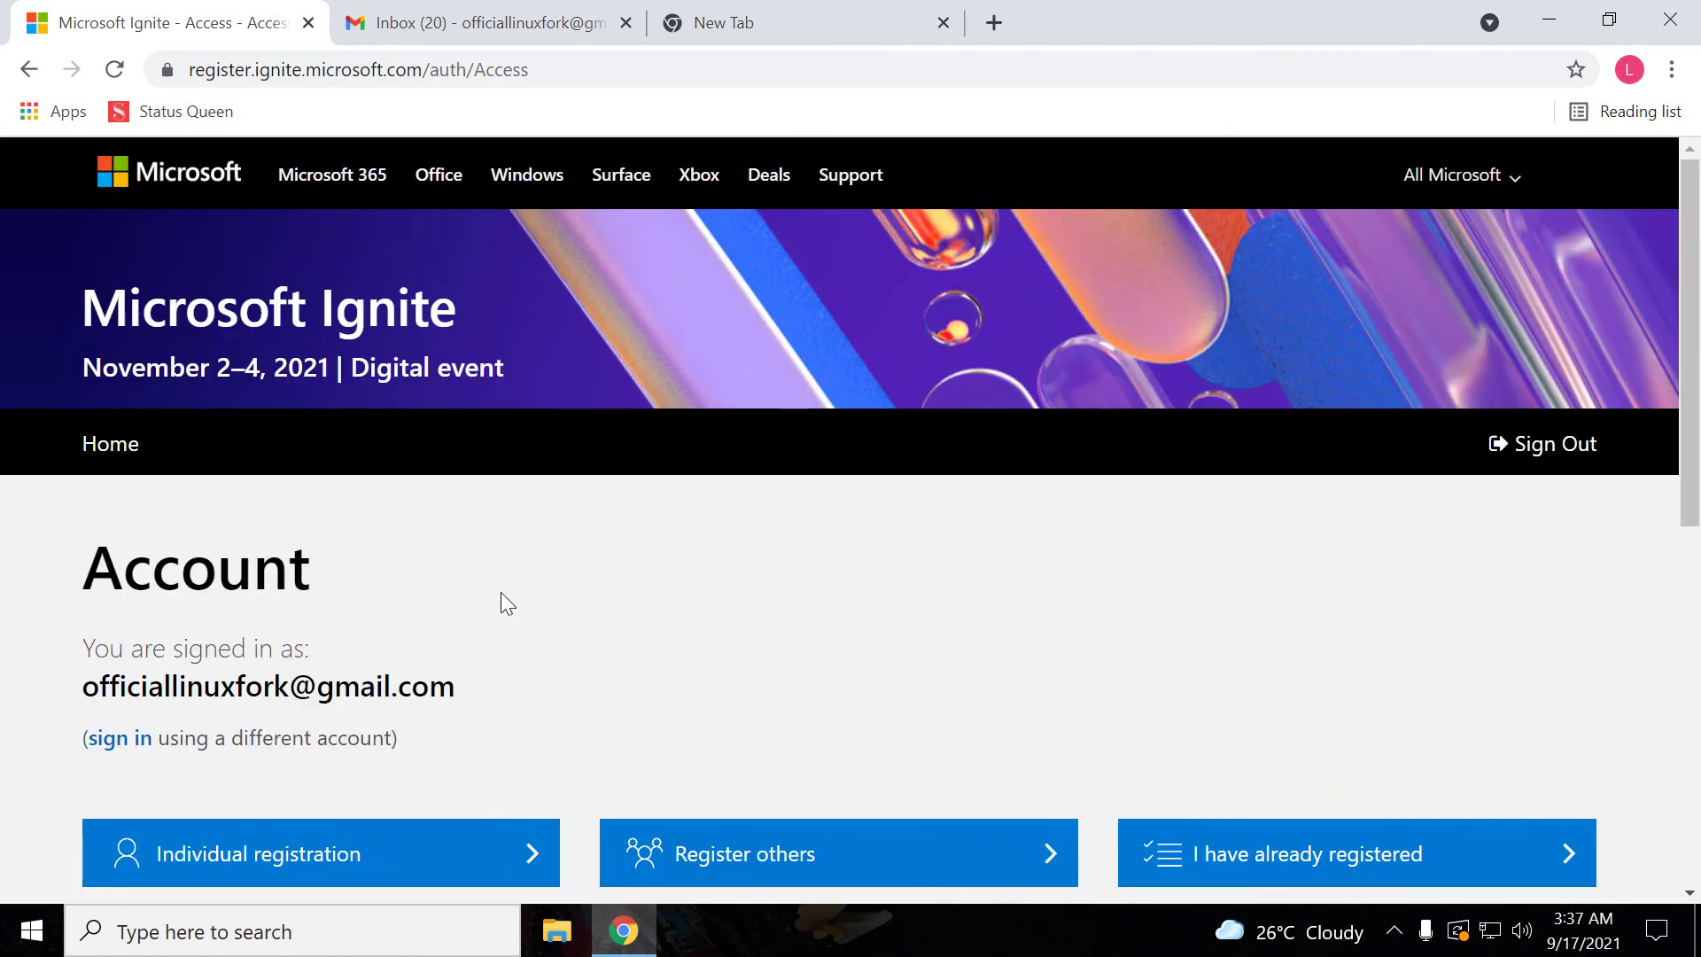
{"action": "scroll", "coordinate": [853, 524], "scroll_direction": "down", "scroll_amount": 3}
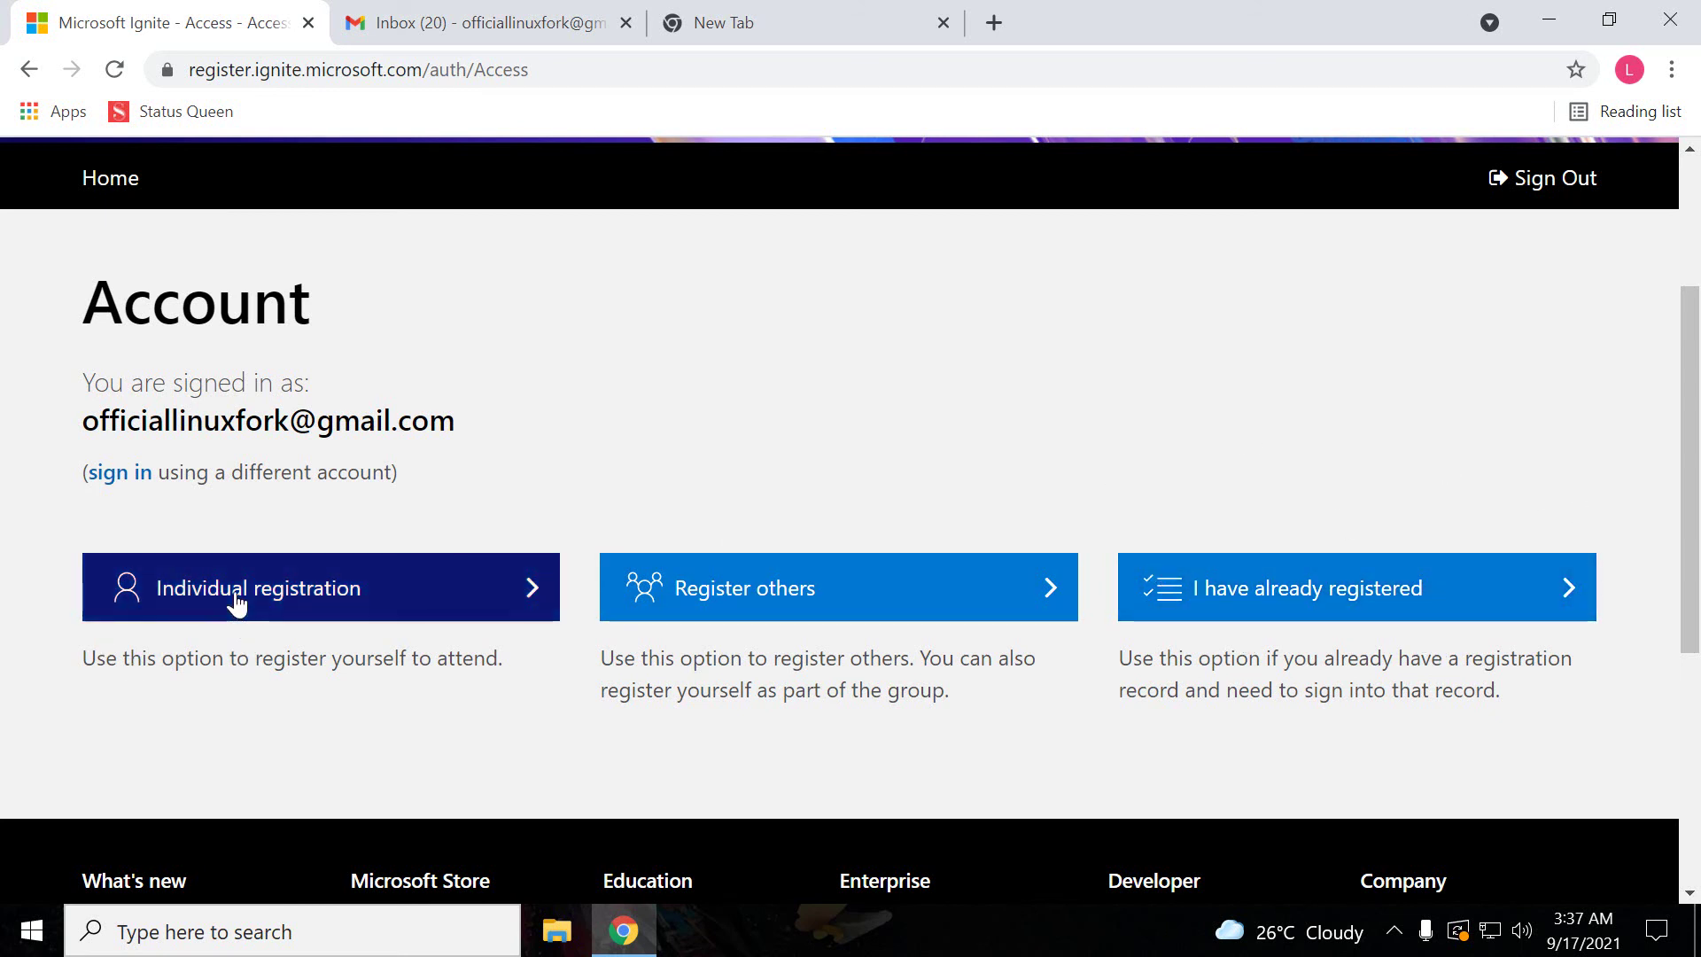
{"action": "left_click", "coordinate": [286, 593]}
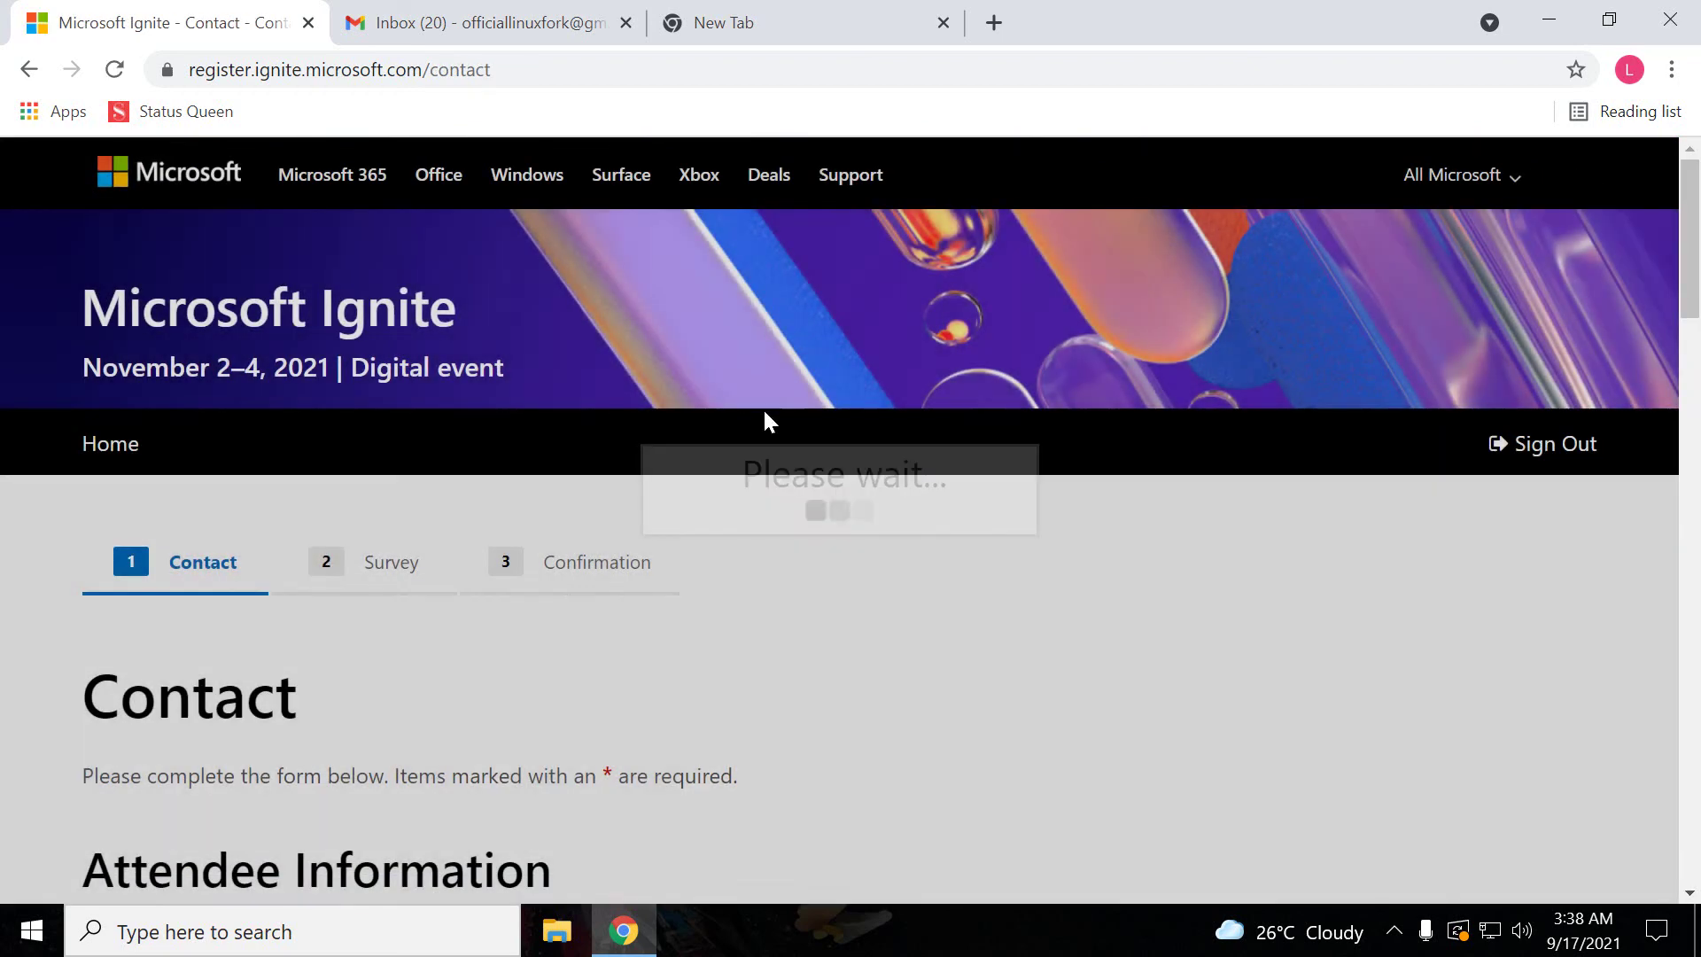
Step: Scroll through the empty Attendee Information form and return to the First Name field
{"action": "scroll", "coordinate": [857, 607], "scroll_direction": "down", "scroll_amount": 6}
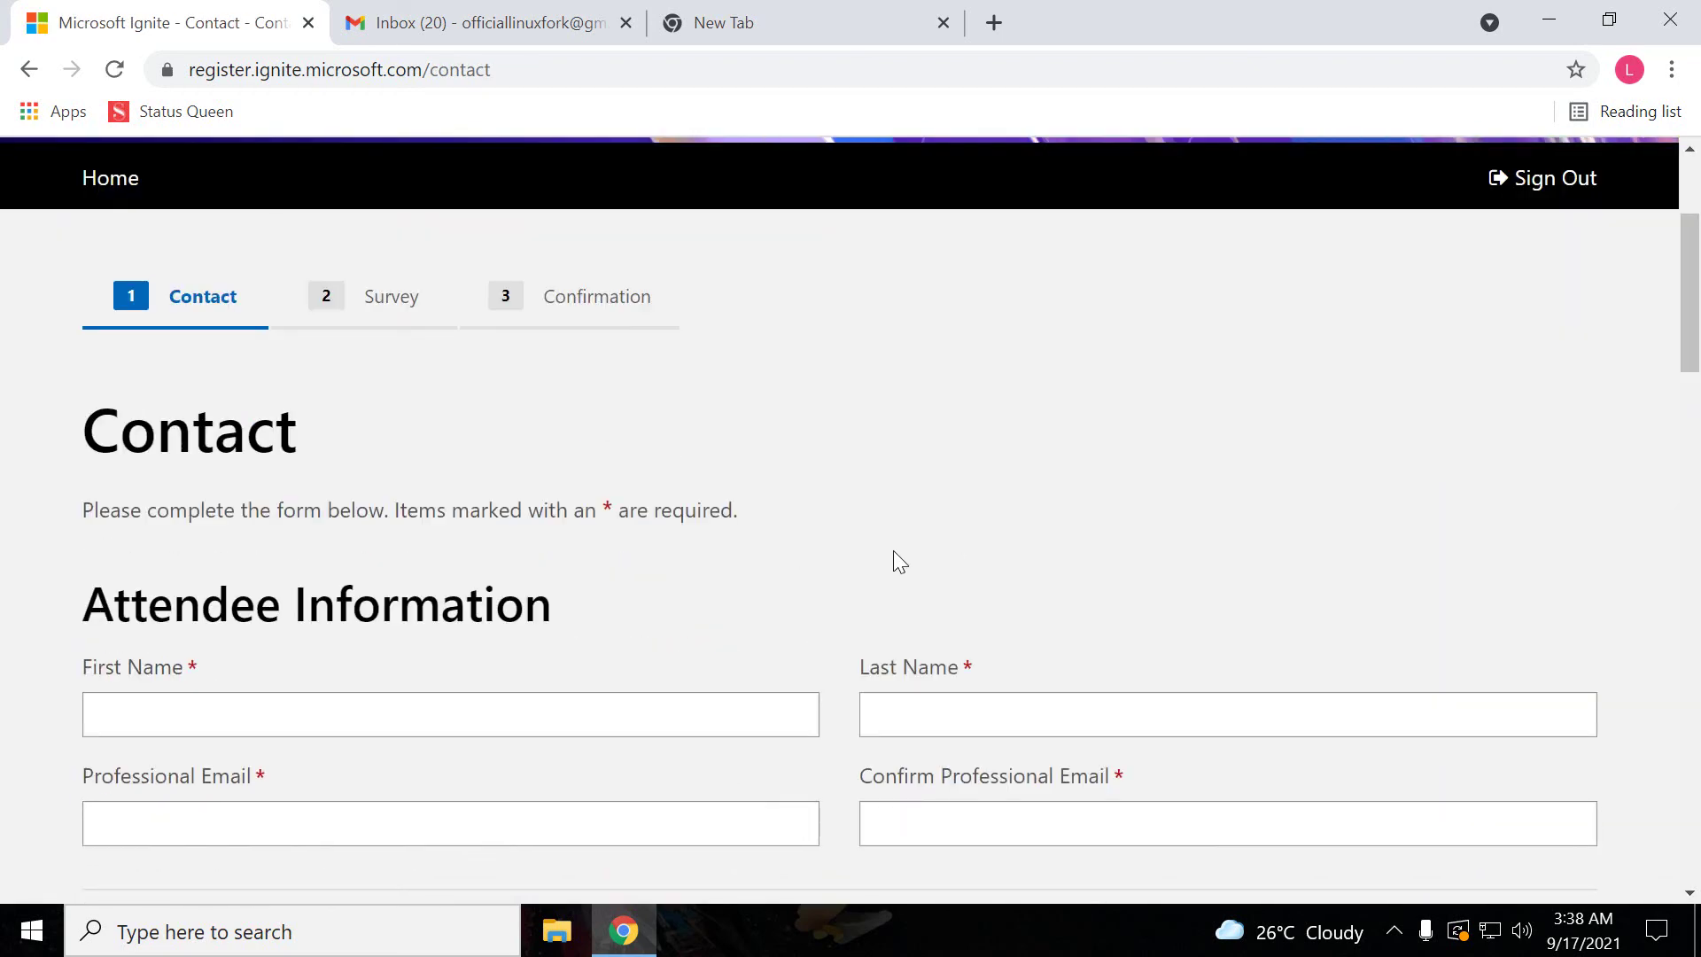
{"action": "scroll", "coordinate": [797, 548], "scroll_direction": "down", "scroll_amount": 3}
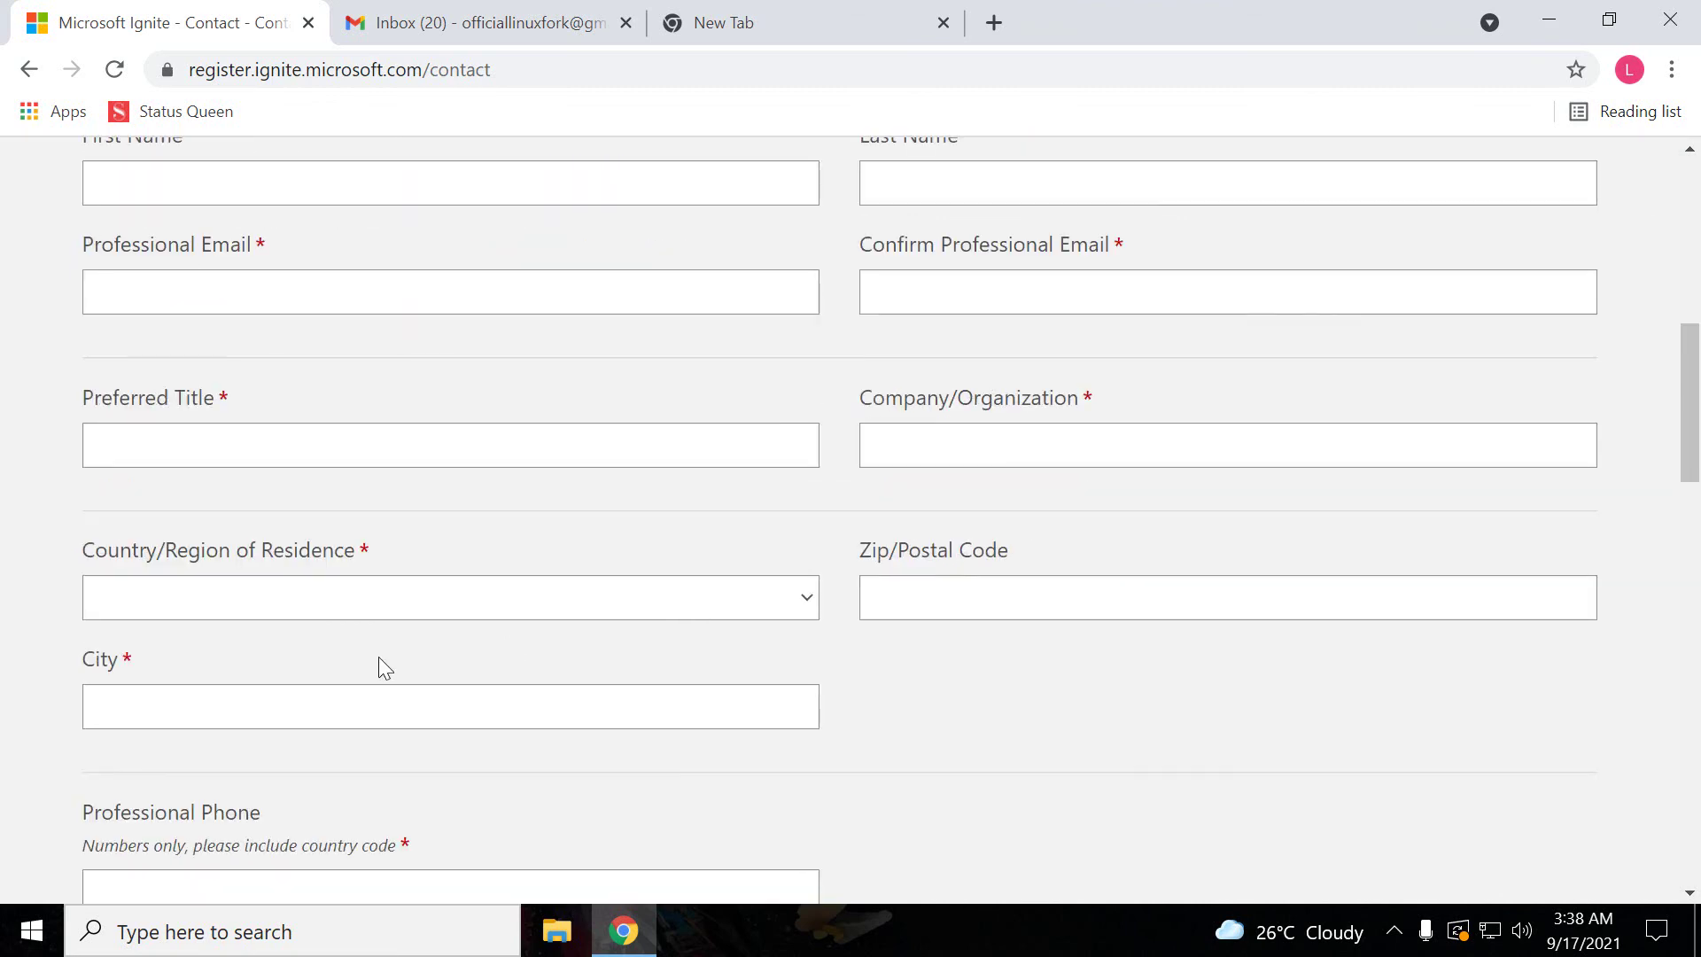
{"action": "scroll", "coordinate": [382, 666], "scroll_direction": "down", "scroll_amount": 3}
{"action": "scroll", "coordinate": [910, 592], "scroll_direction": "down", "scroll_amount": 3}
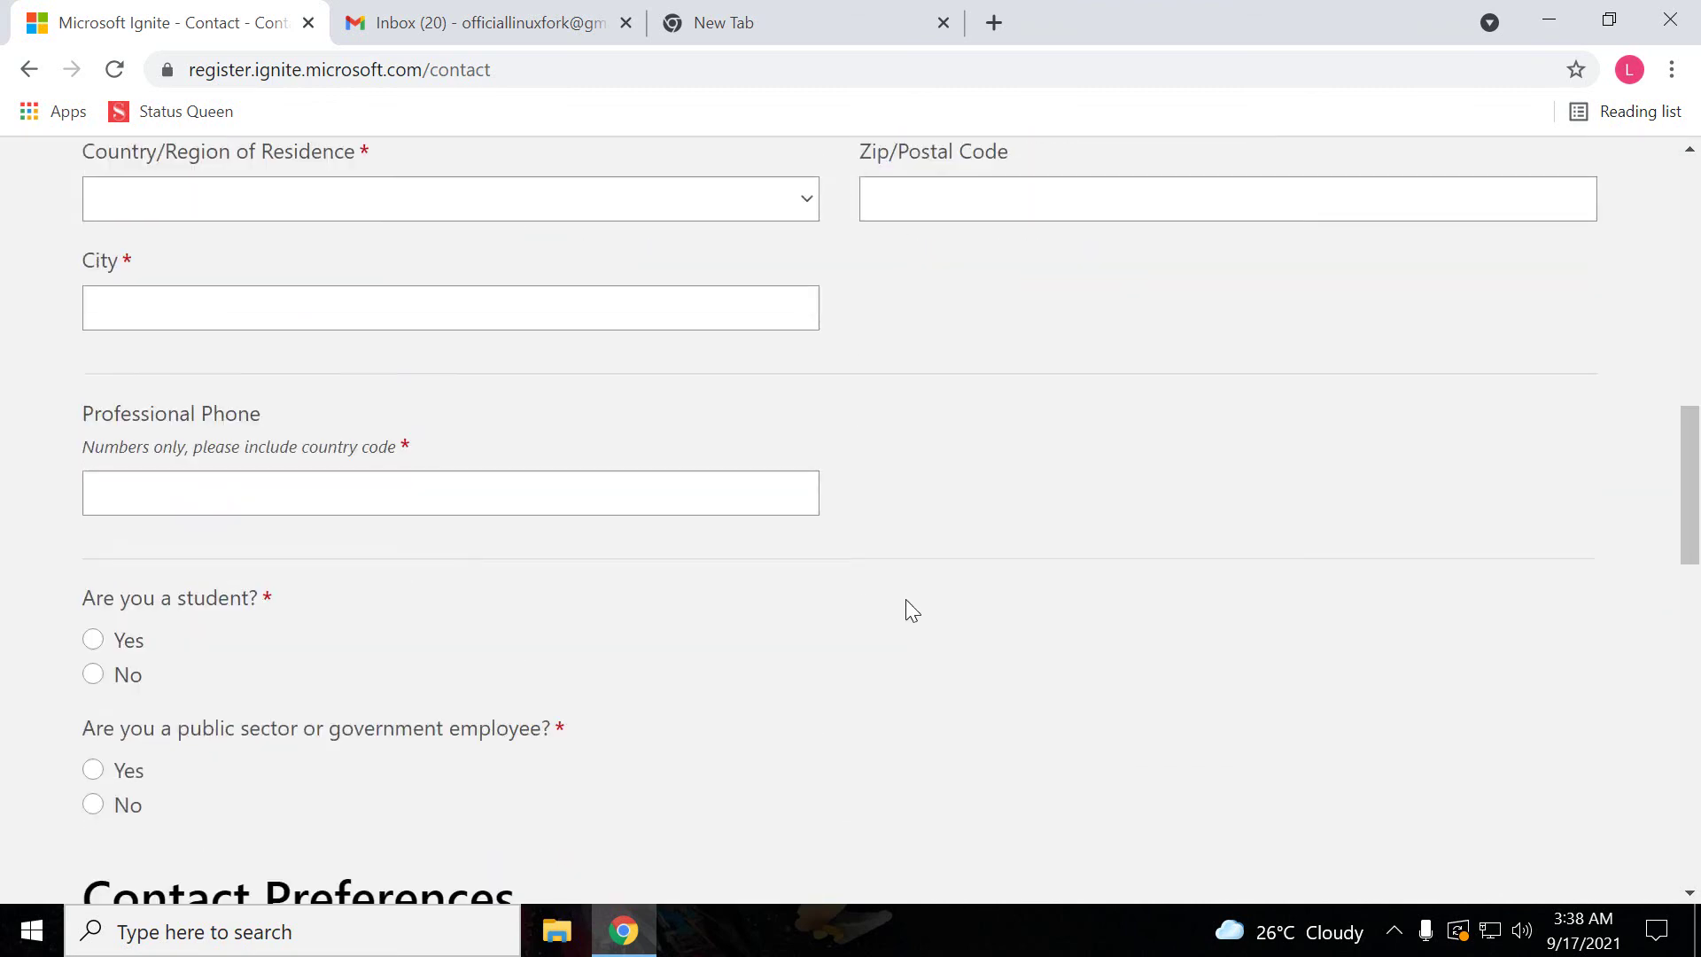
{"action": "scroll", "coordinate": [905, 599], "scroll_direction": "up", "scroll_amount": 10}
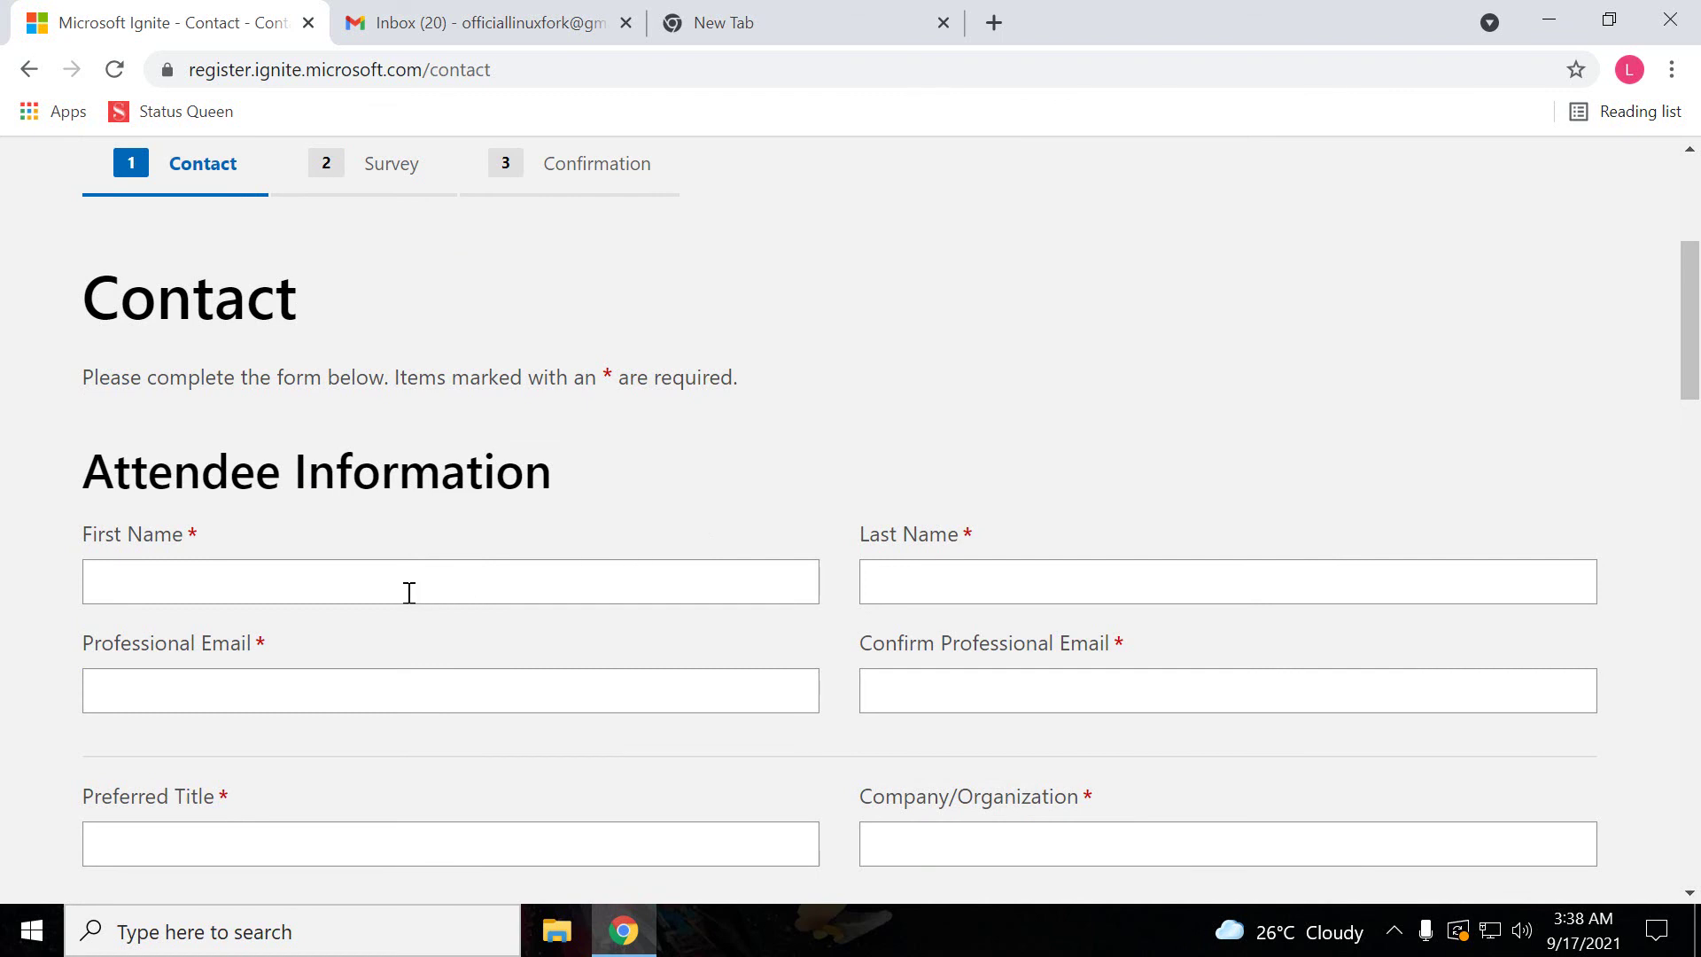
{"action": "left_click", "coordinate": [310, 597]}
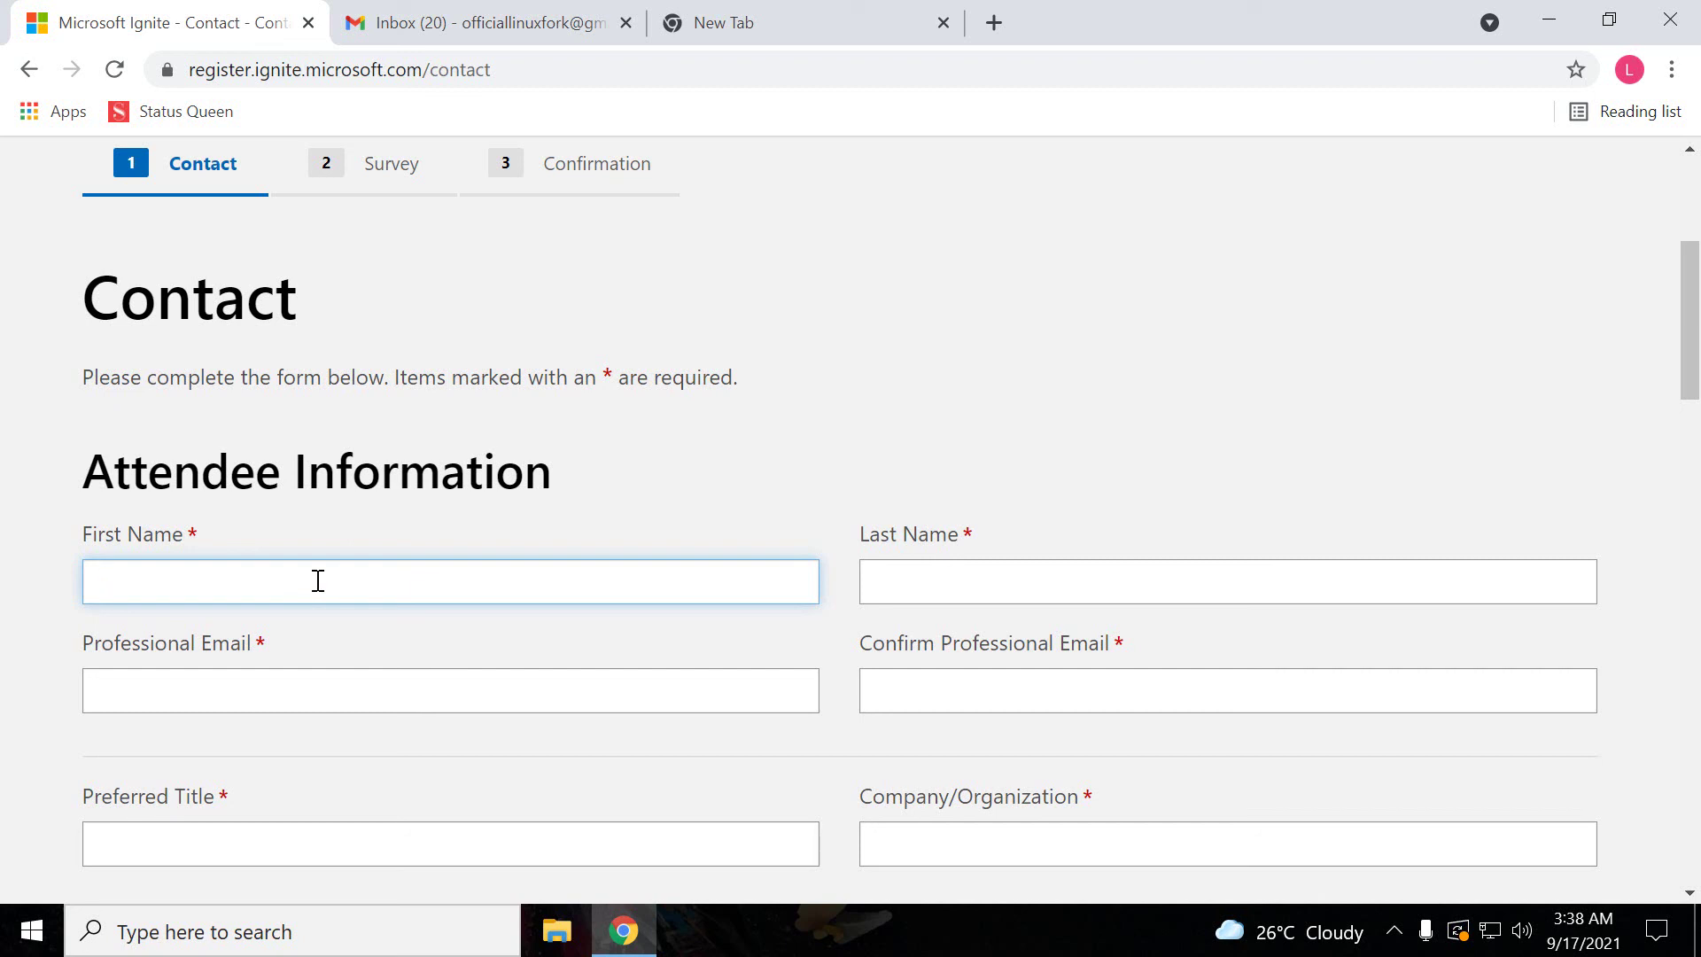
Step: Enter the attendee's first name and last name in the Contact form
{"action": "type", "text": "Linux"}
{"action": "left_click", "coordinate": [885, 576]}
{"action": "type", "text": "Fork"}
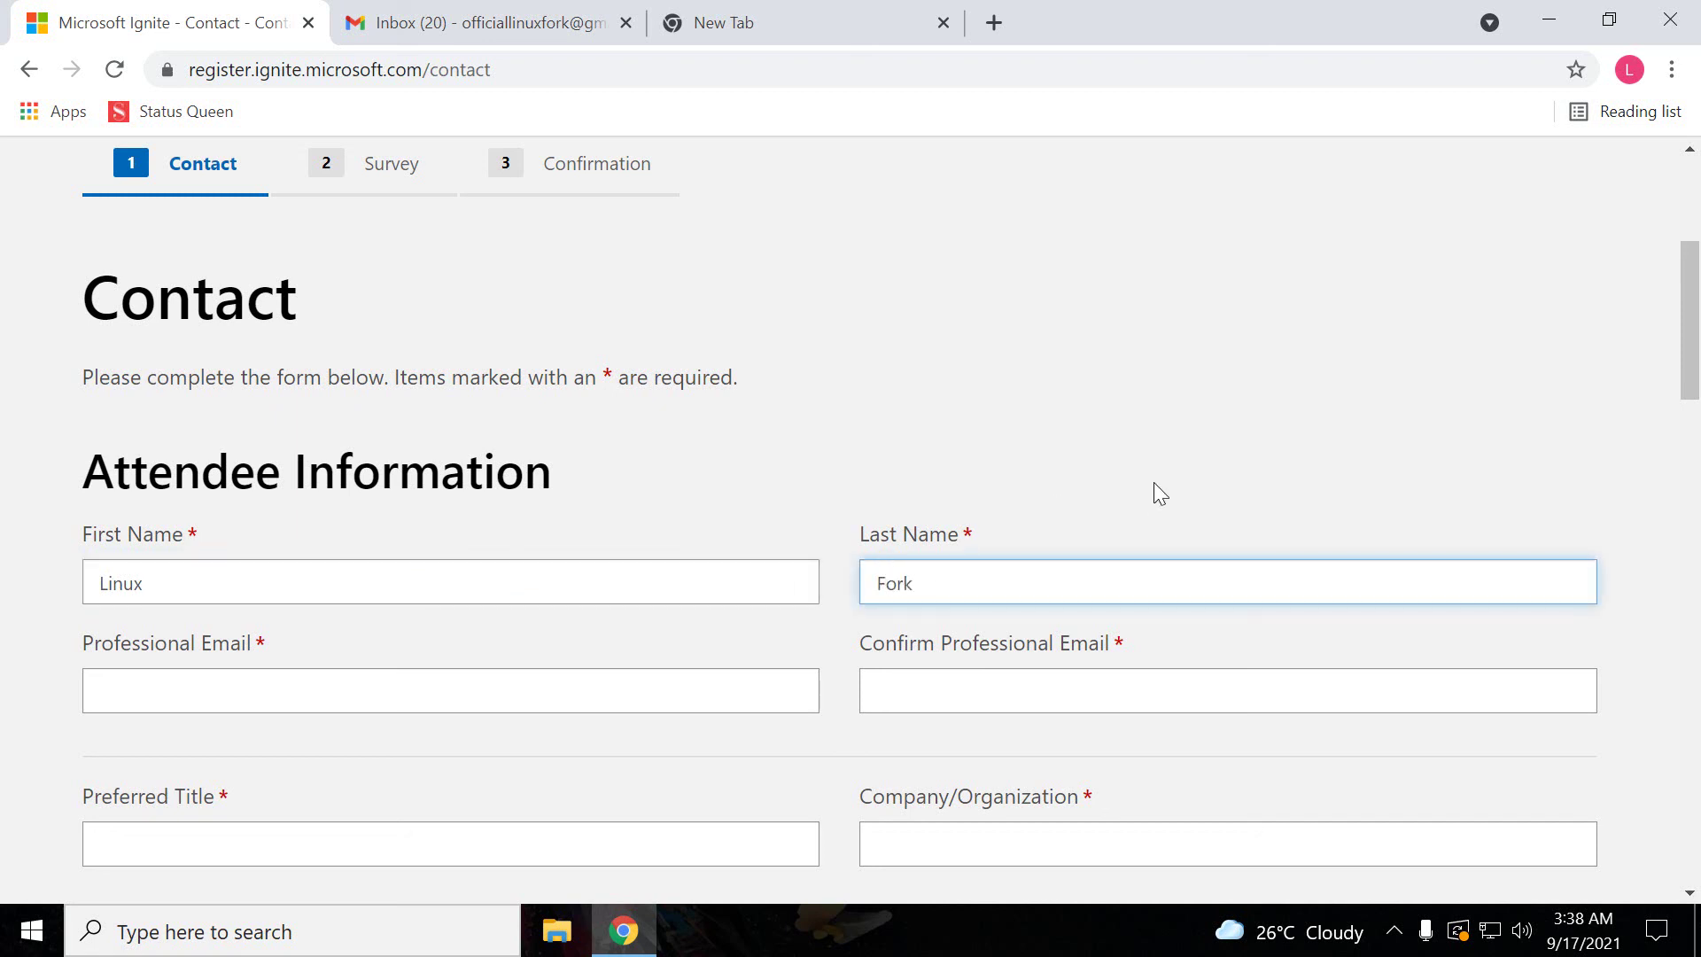
{"action": "scroll", "coordinate": [1156, 479], "scroll_direction": "down", "scroll_amount": 3}
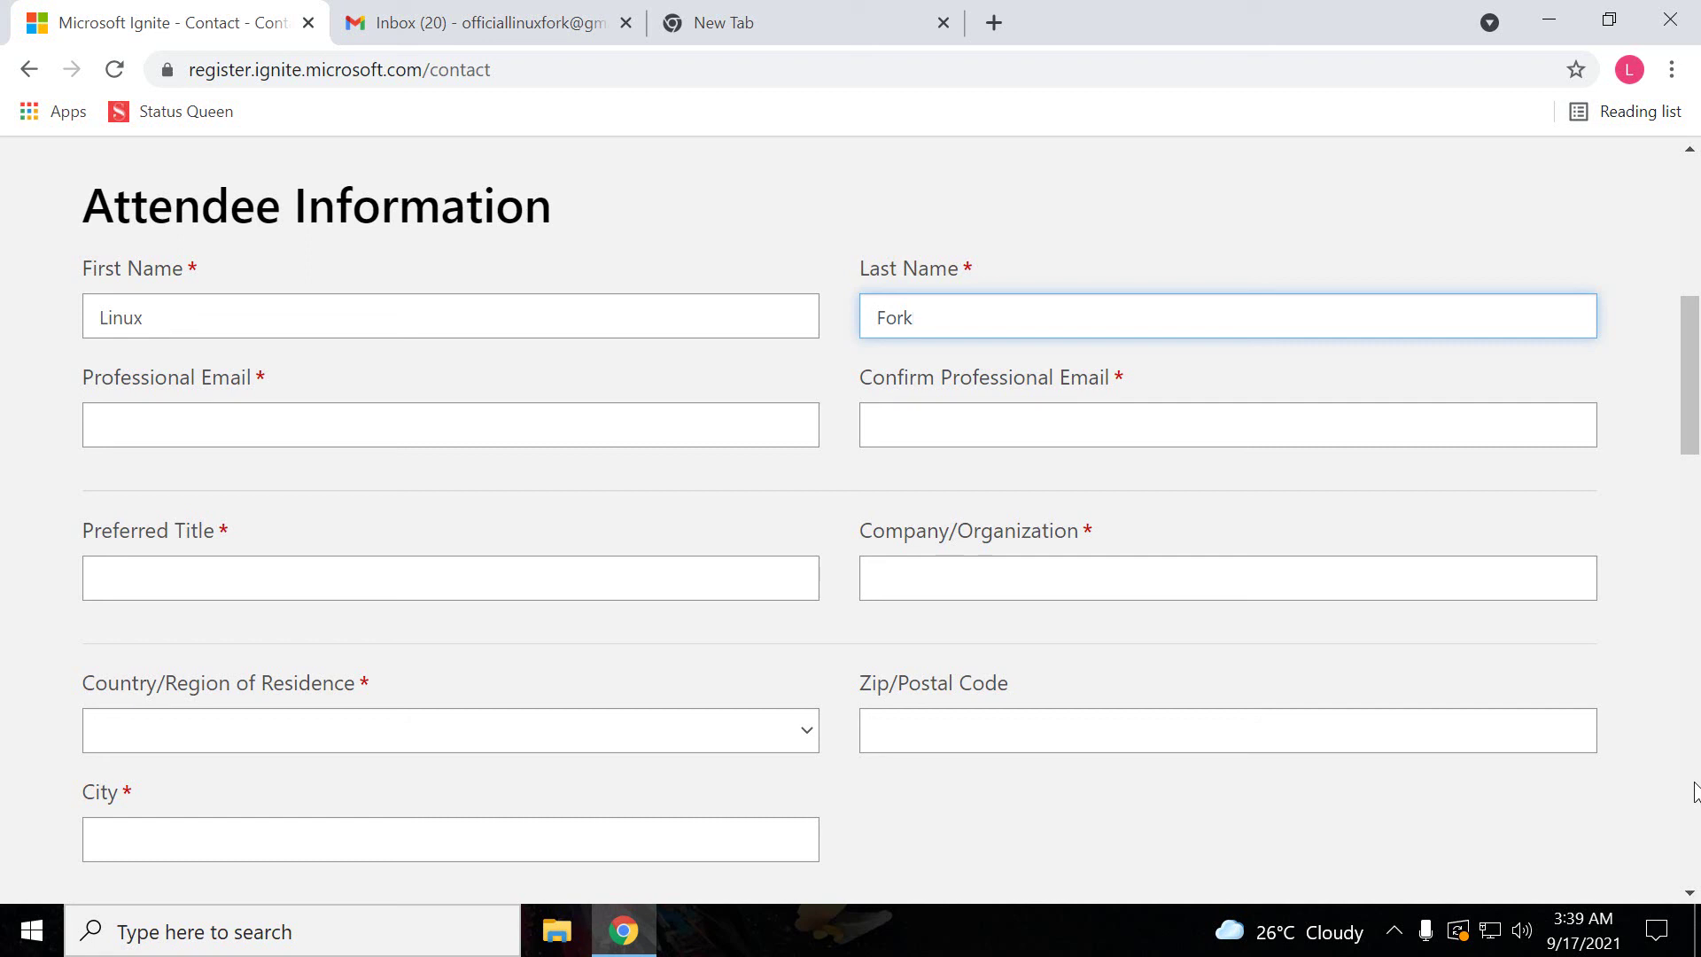
Step: Enter the attendee's email in Professional Email and paste it into Confirm Professional Email
{"action": "left_click", "coordinate": [387, 418]}
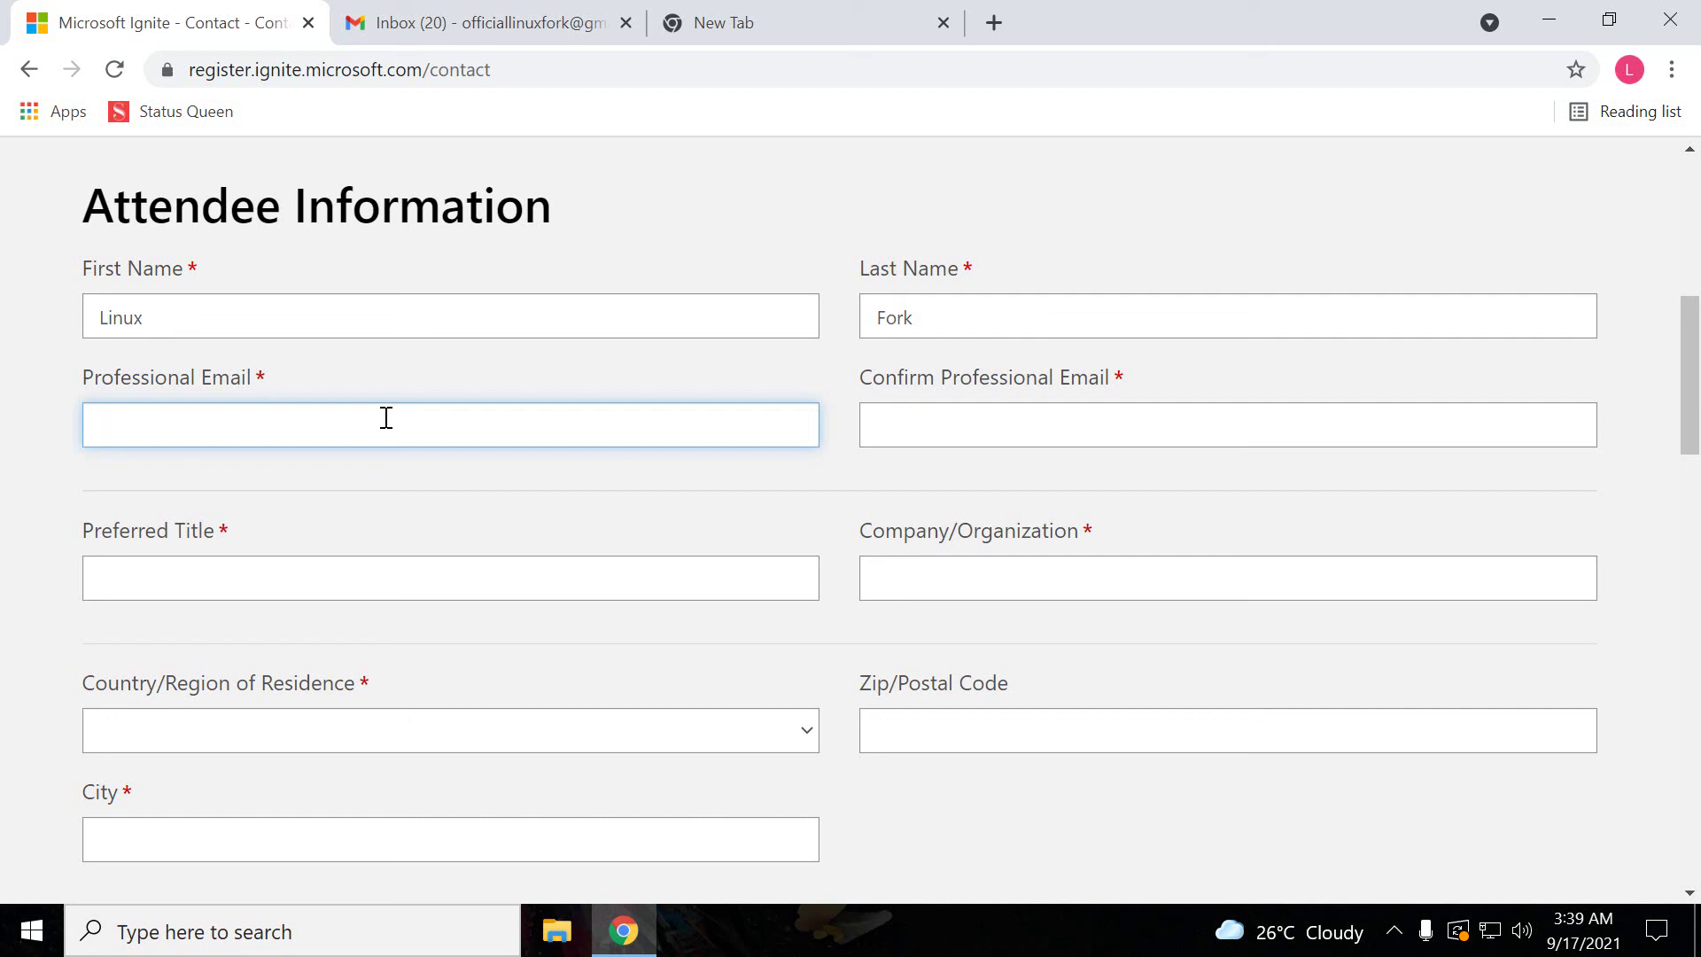
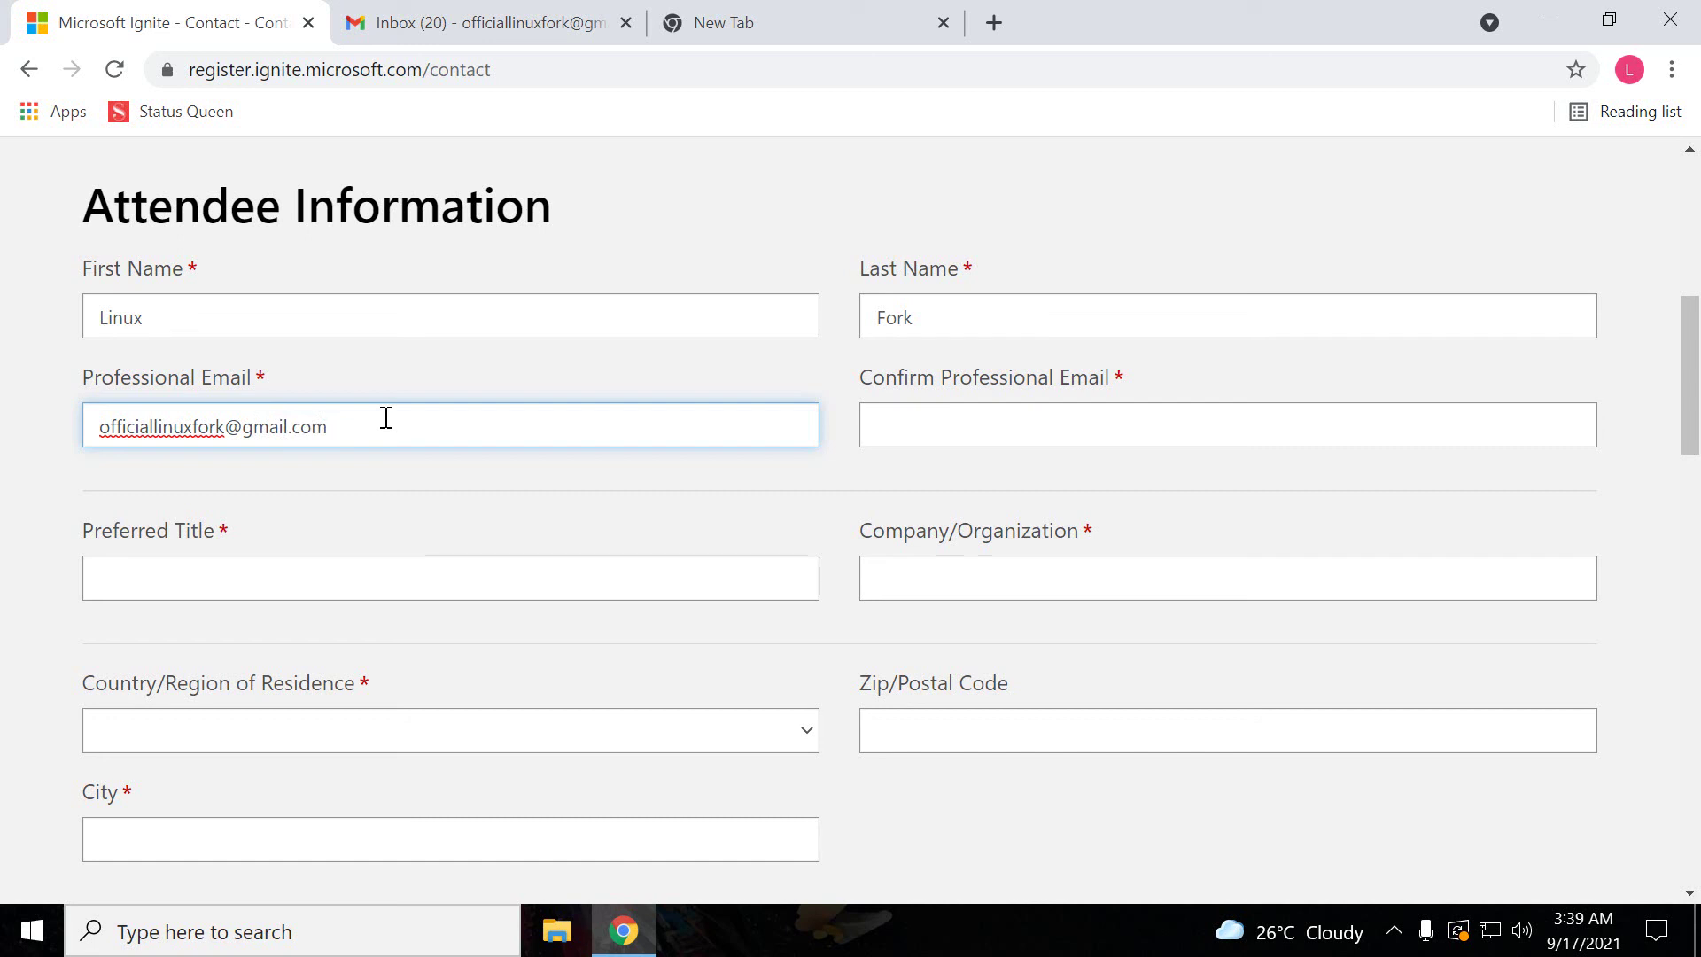
{"action": "left_click", "coordinate": [1004, 421]}
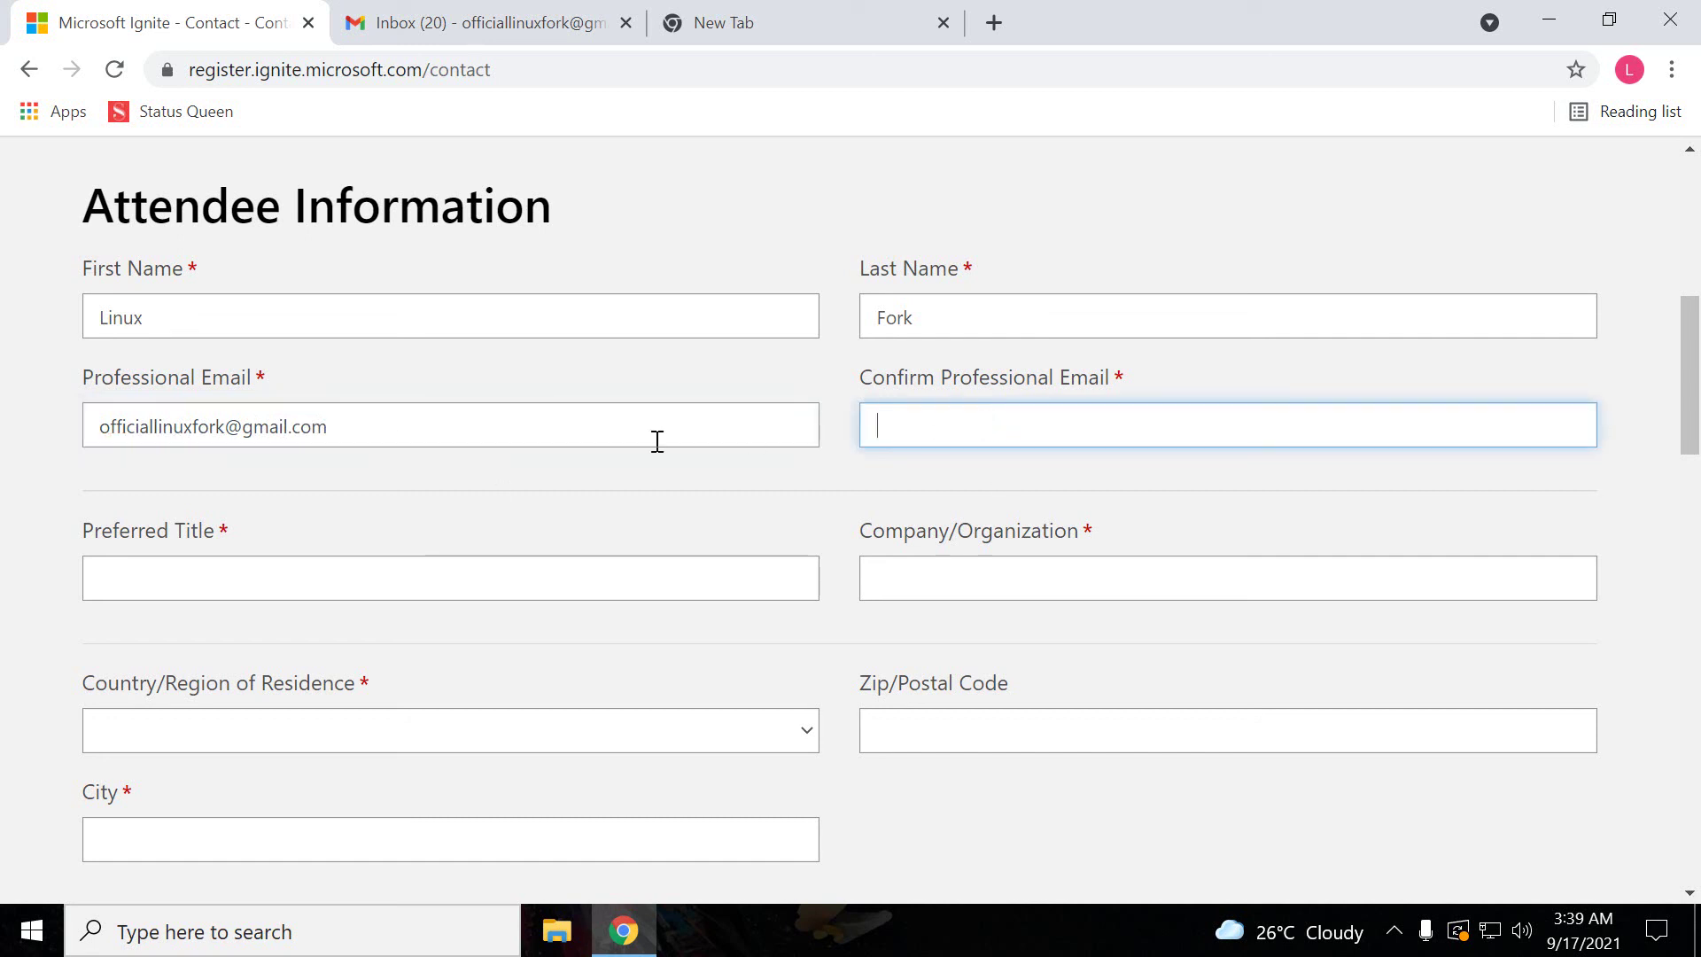
{"action": "left_click_drag", "start_coordinate": [559, 429], "coordinate": [96, 426]}
{"action": "key", "text": "ctrl+c"}
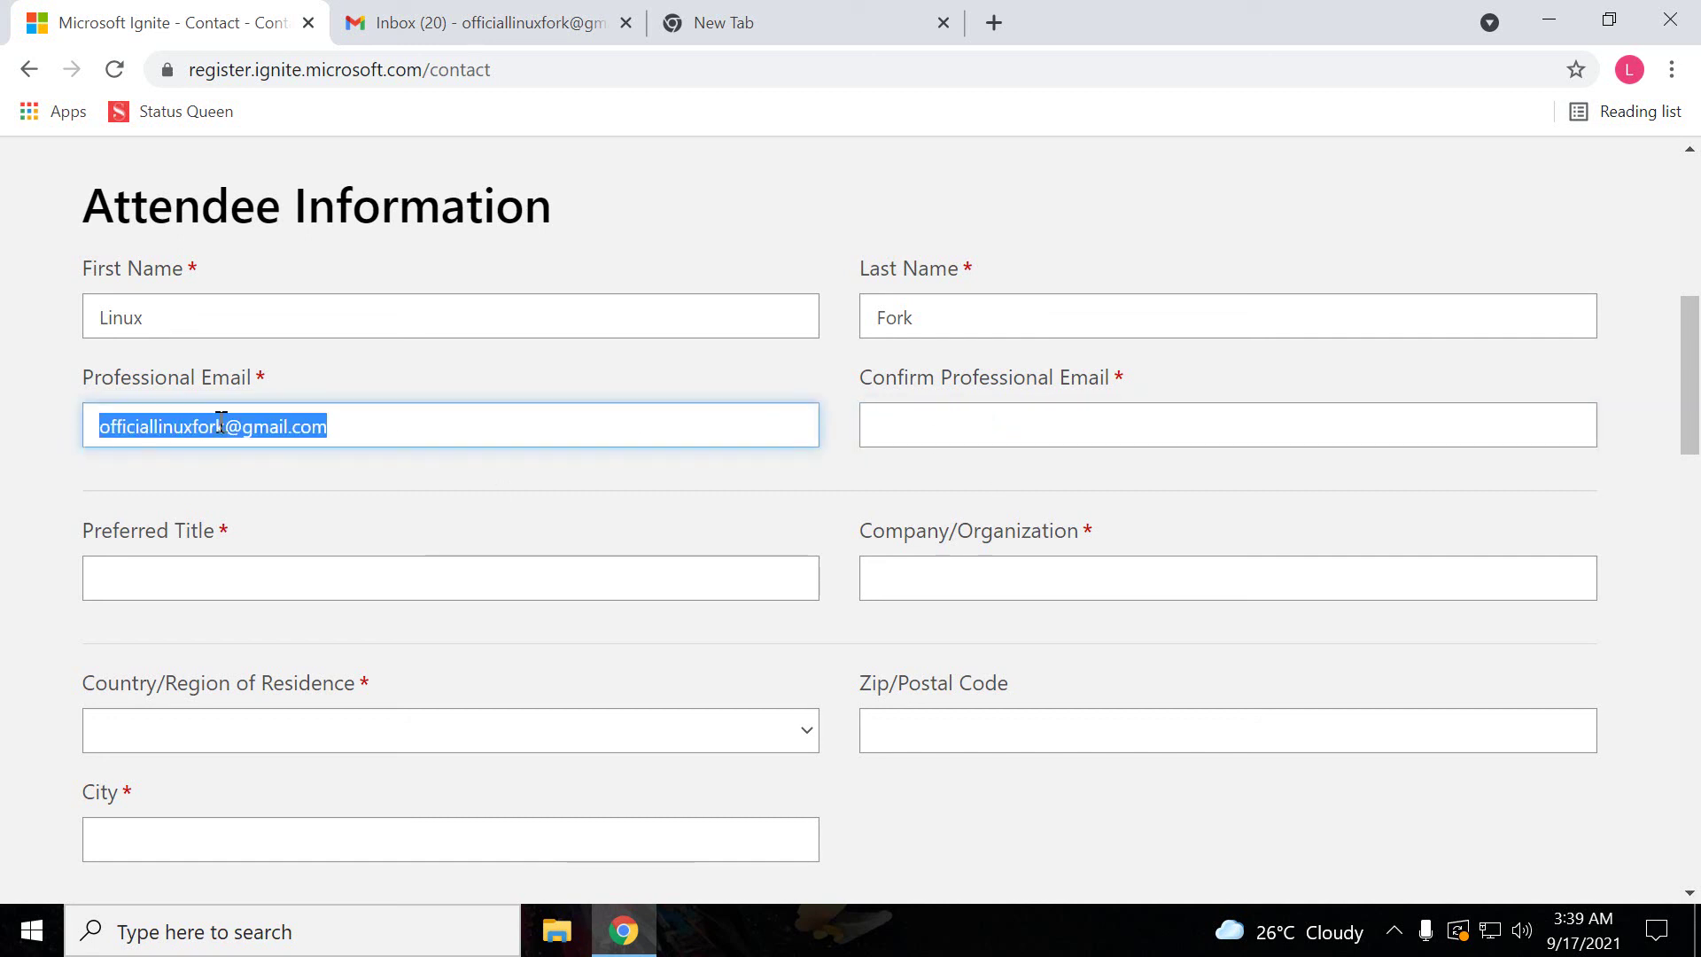
{"action": "left_click", "coordinate": [946, 429]}
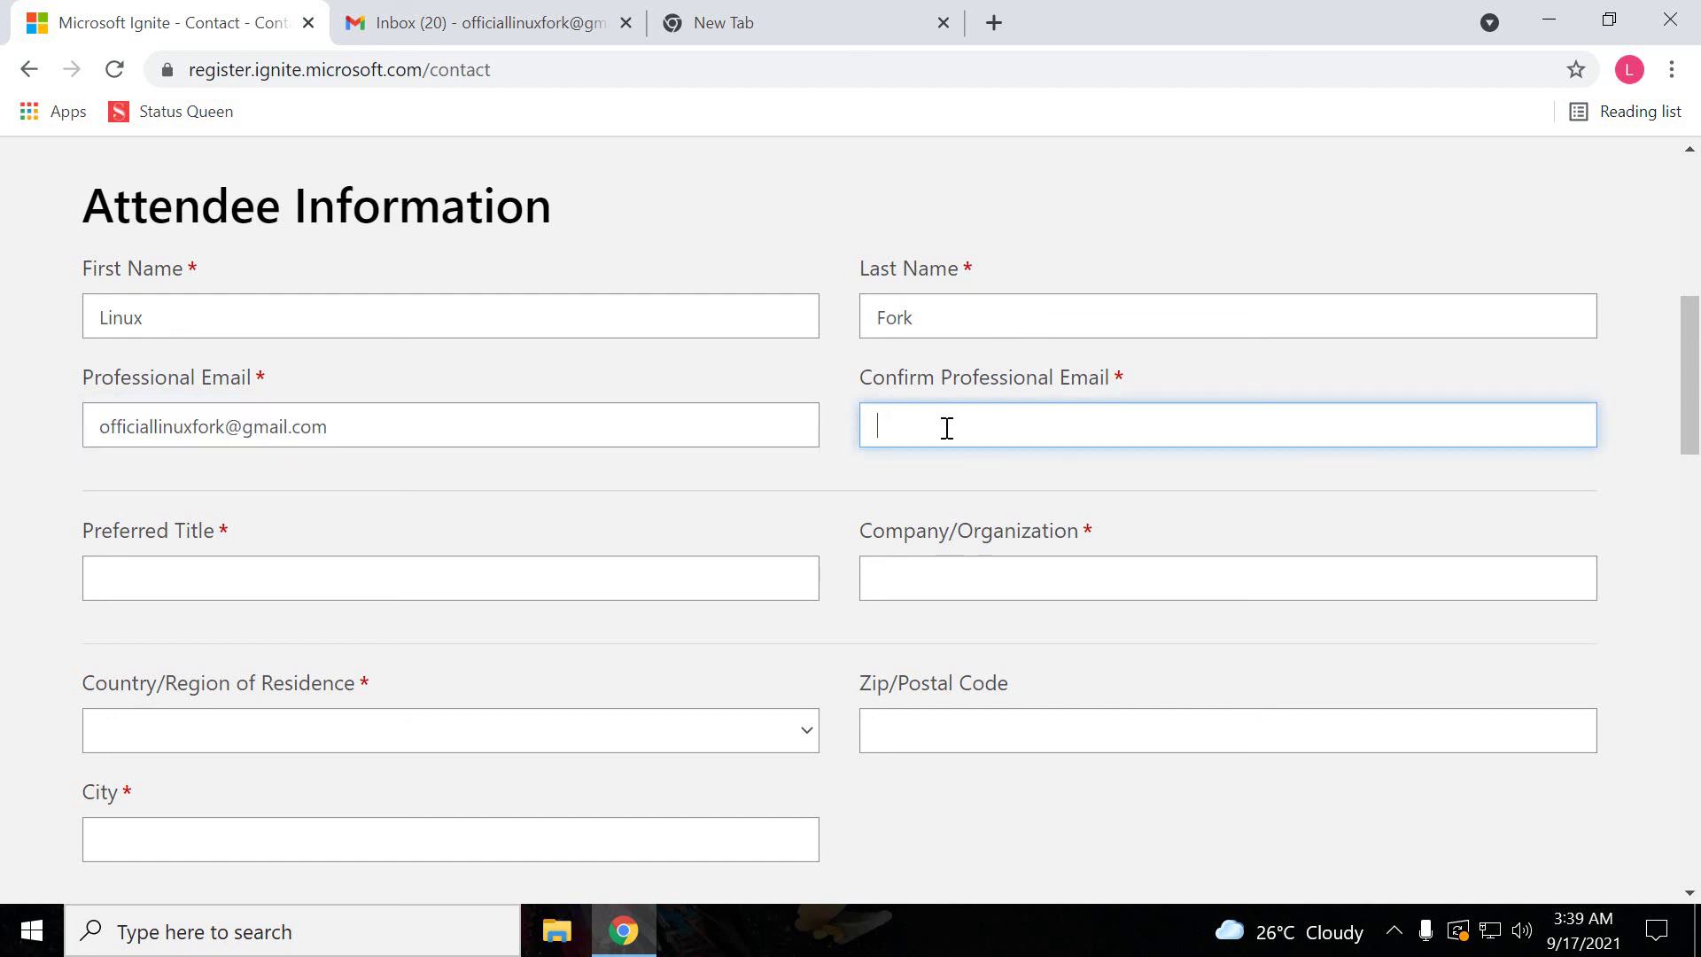
{"action": "key", "text": "ctrl+v"}
{"action": "scroll", "coordinate": [615, 570], "scroll_direction": "down", "scroll_amount": 2}
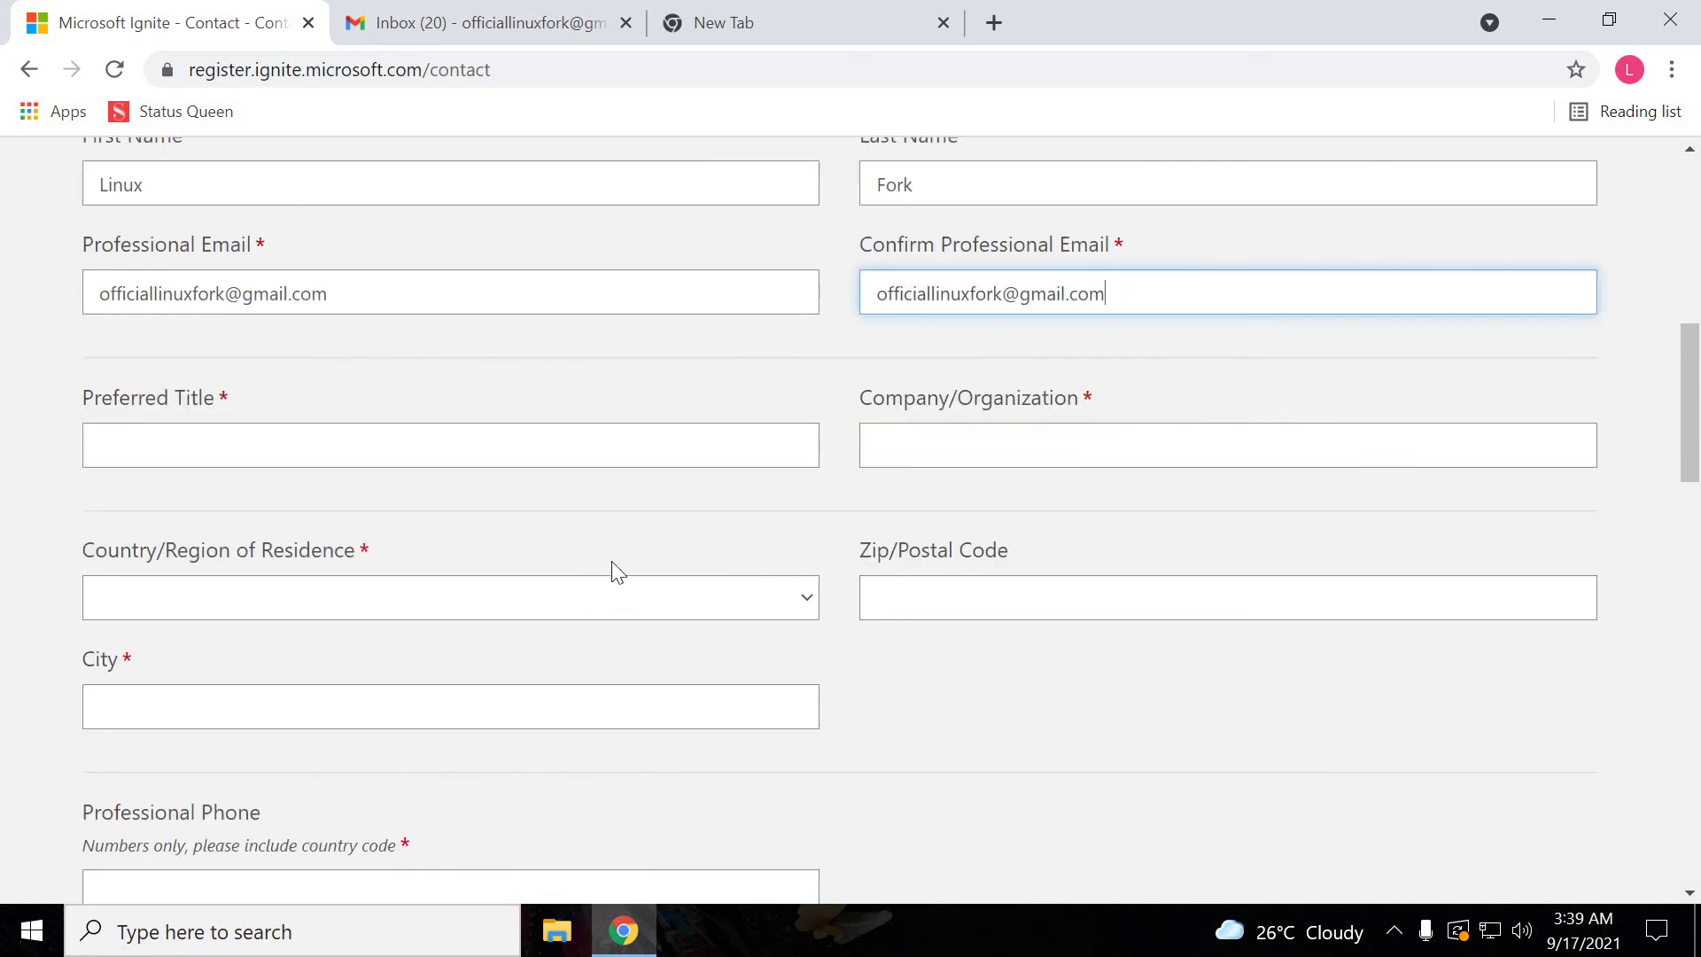
Step: Set Preferred Title to 'Cloud Engineer'
{"action": "left_click", "coordinate": [328, 450]}
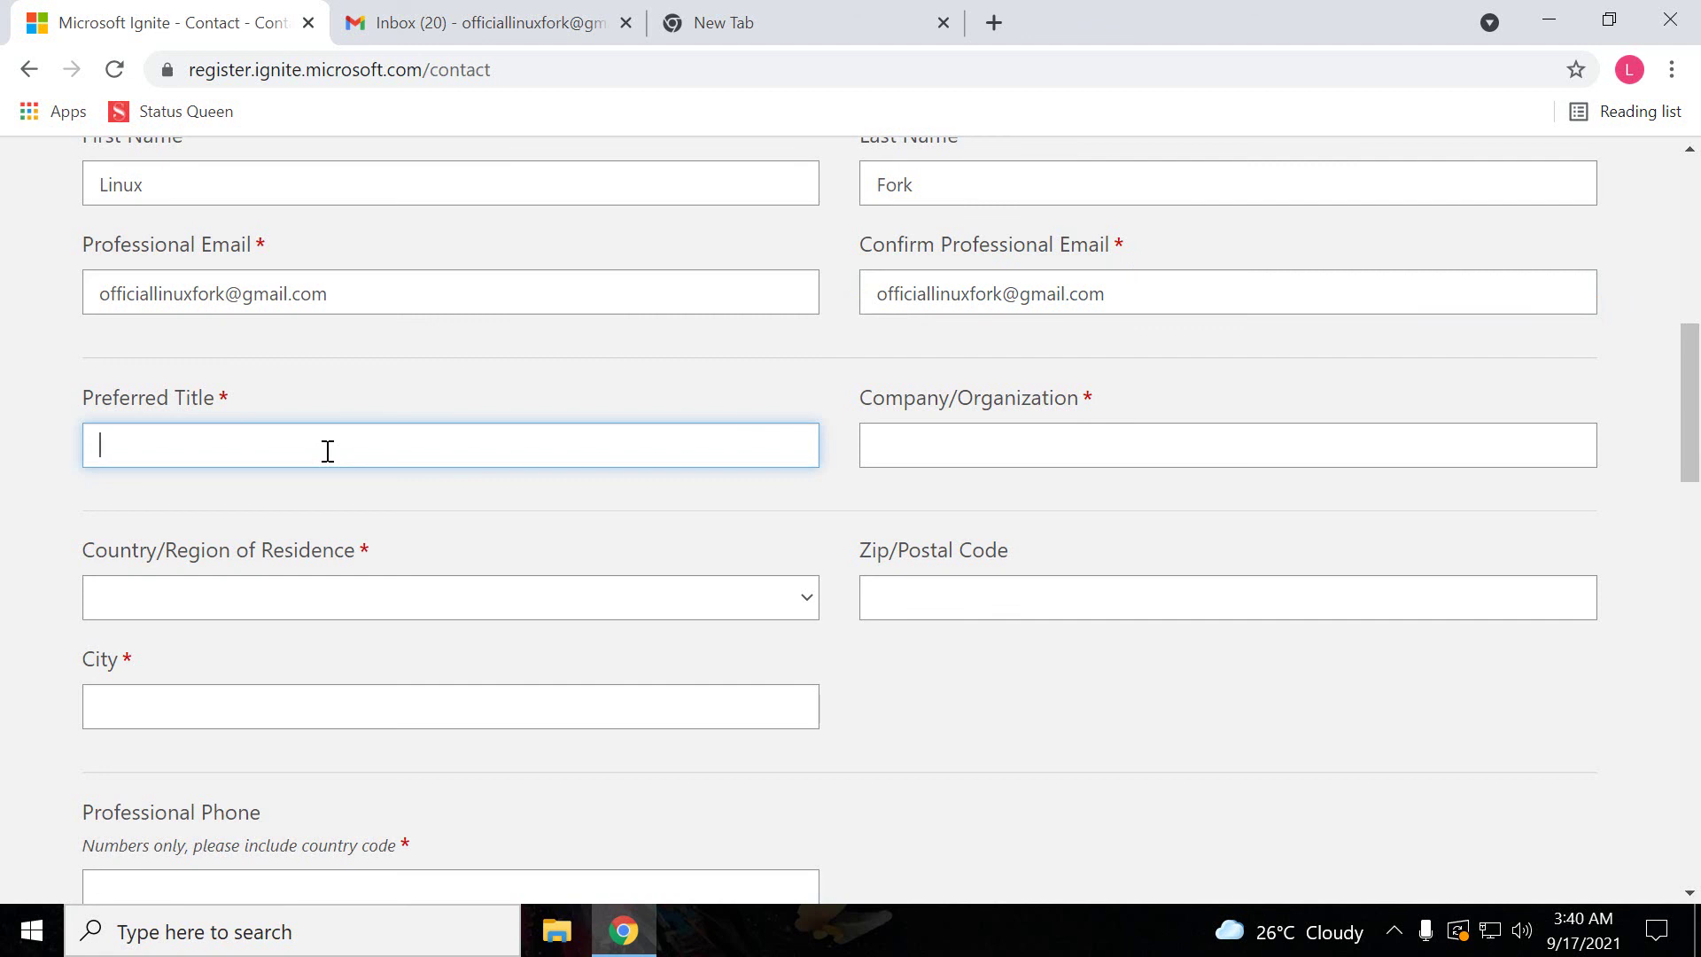
{"action": "type", "text": "Cloud Engineer"}
{"action": "left_click", "coordinate": [503, 487]}
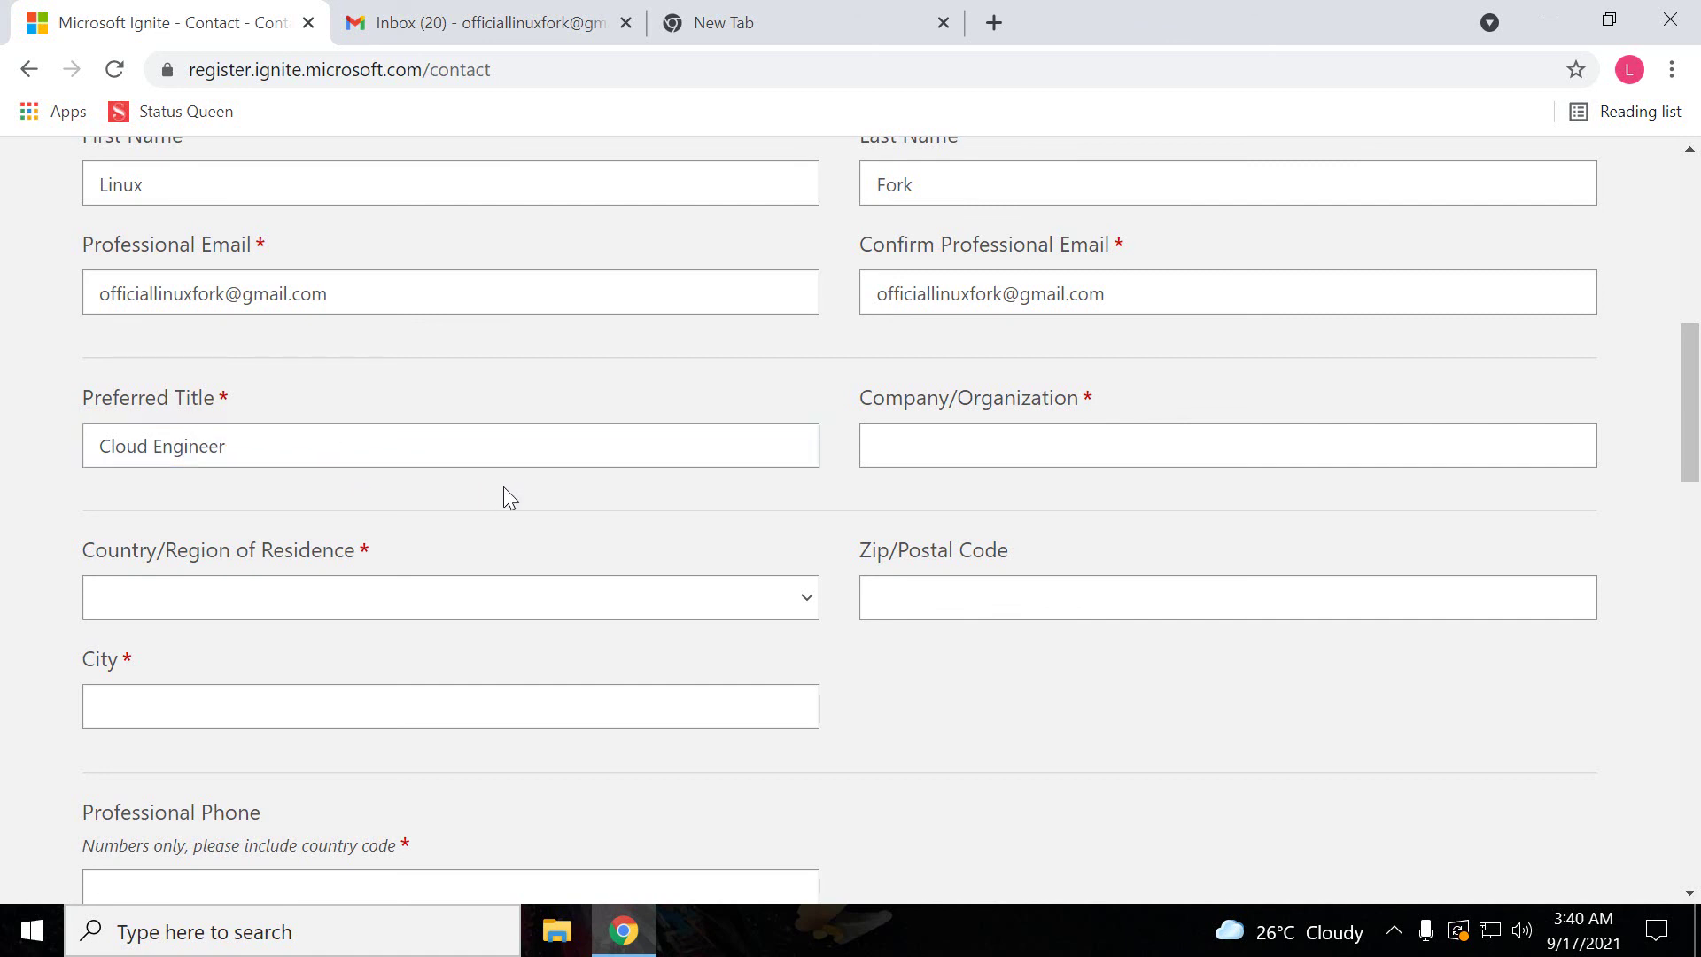
Step: Enter the organisation name in Company/Organization, correcting an initial mistyped entry
{"action": "left_click", "coordinate": [1004, 449]}
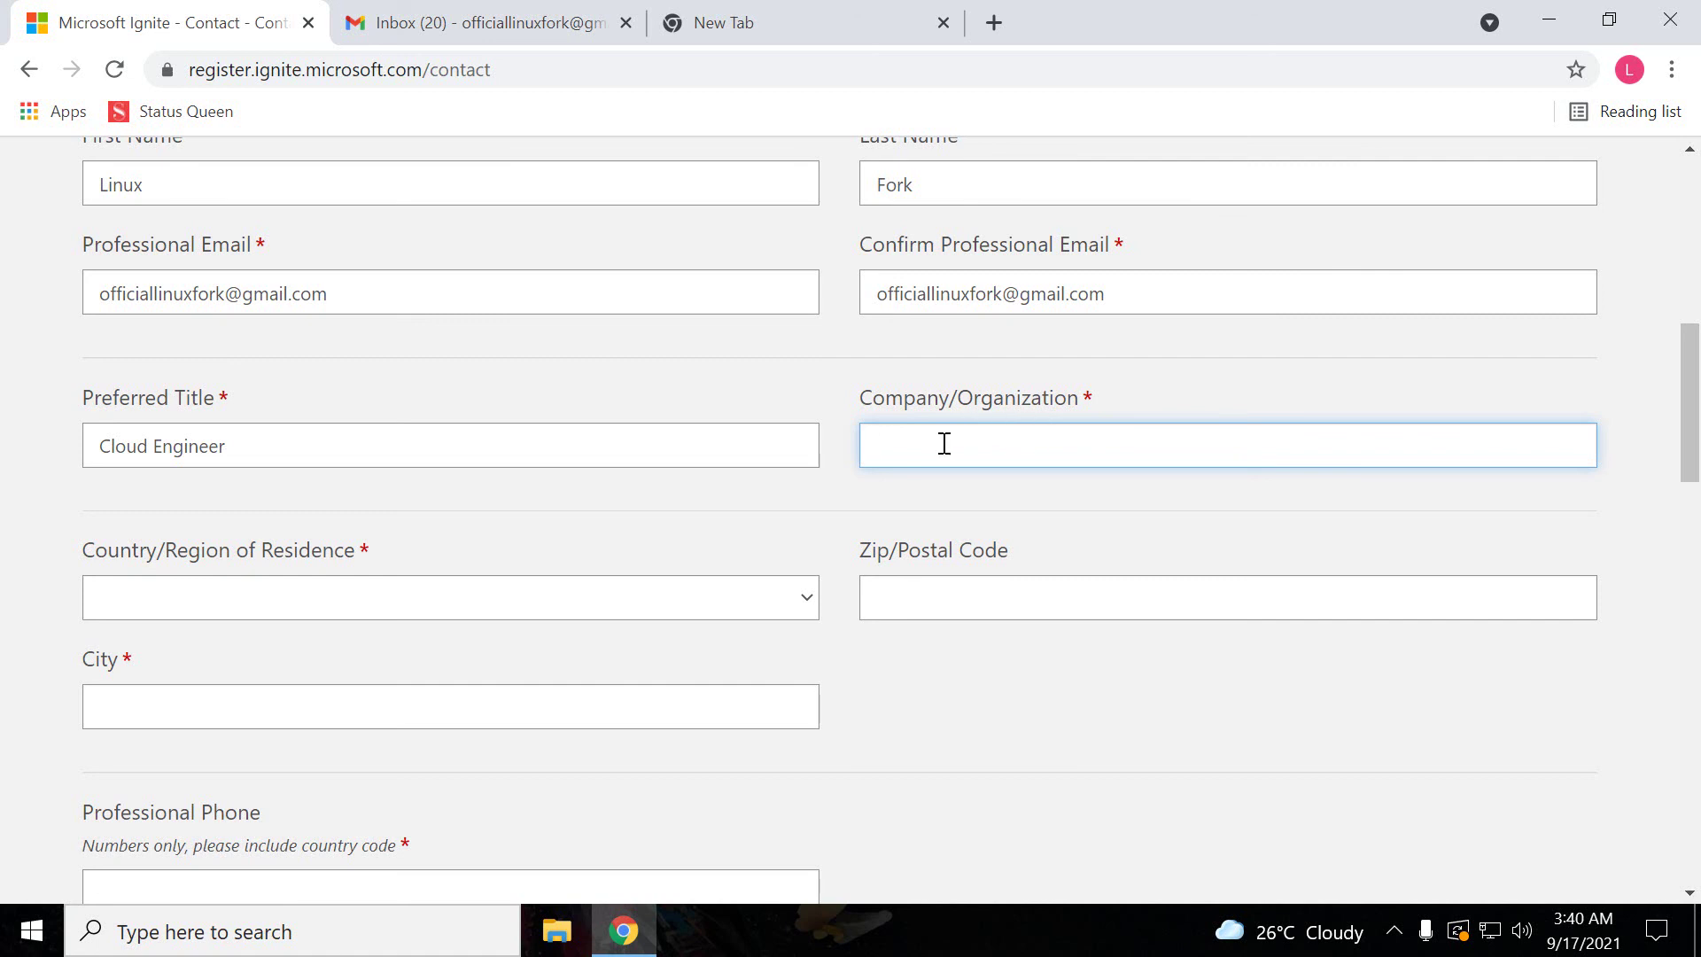
{"action": "type", "text": "Linuxfork"}
{"action": "left_click", "coordinate": [774, 485]}
{"action": "scroll", "coordinate": [707, 487], "scroll_direction": "down", "scroll_amount": 3}
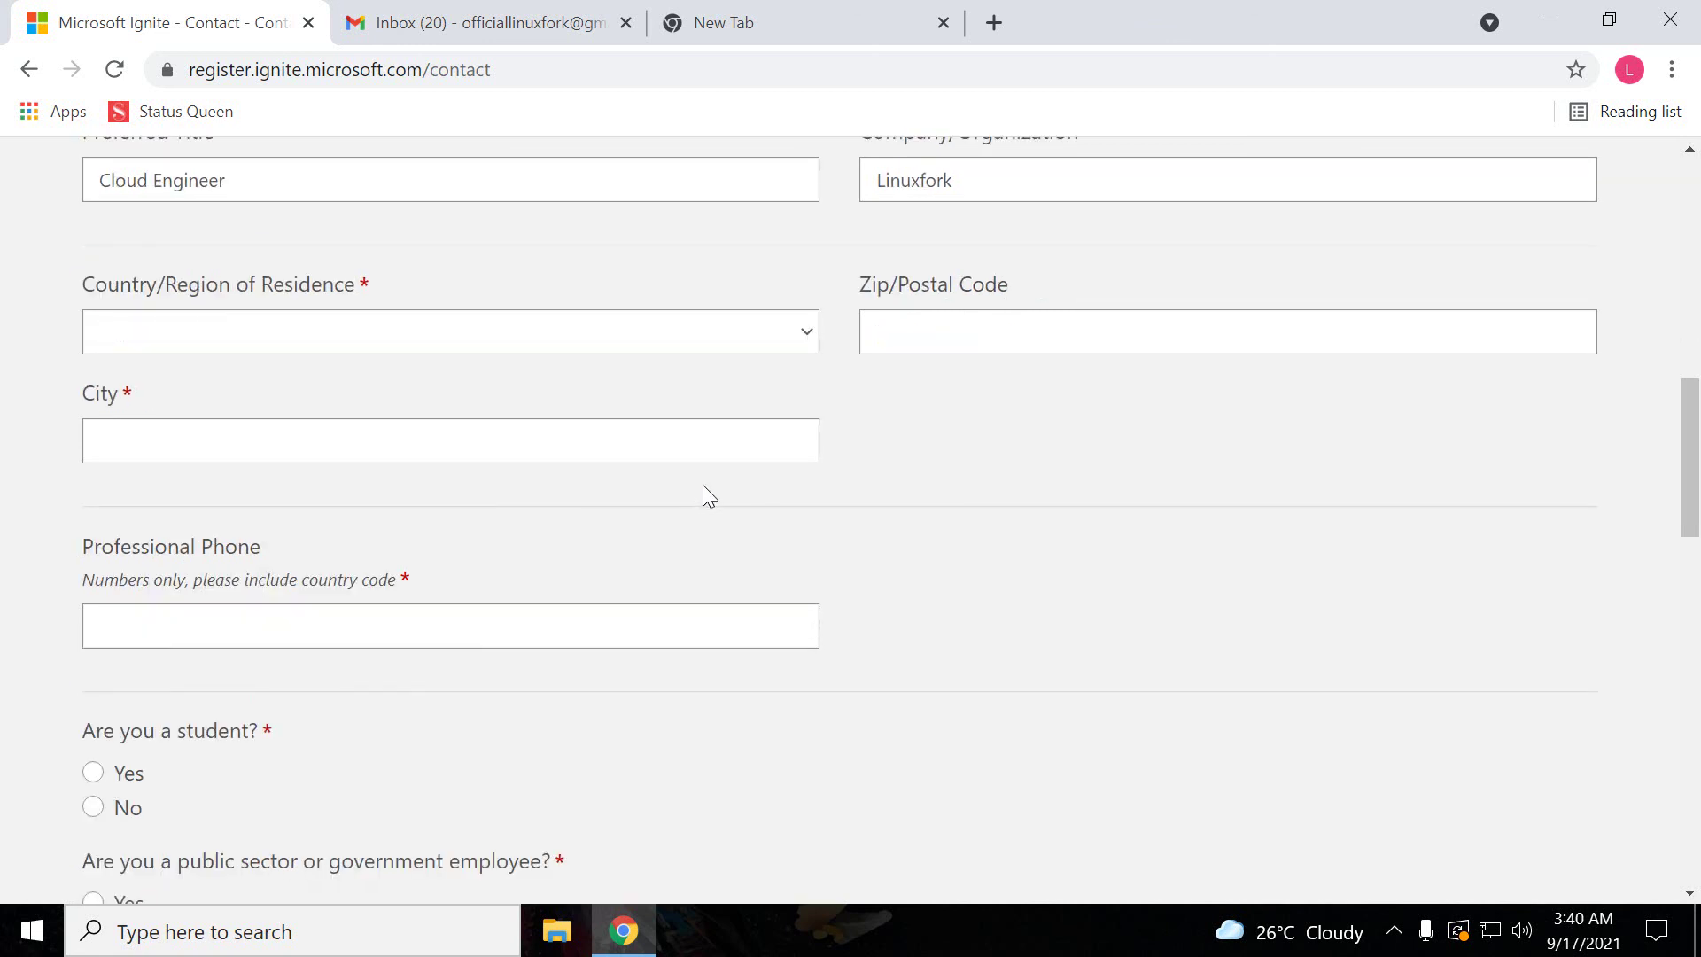
Step: Set Country/Region of Residence to India
{"action": "left_click", "coordinate": [432, 344]}
{"action": "scroll", "coordinate": [322, 686], "scroll_direction": "down", "scroll_amount": 12}
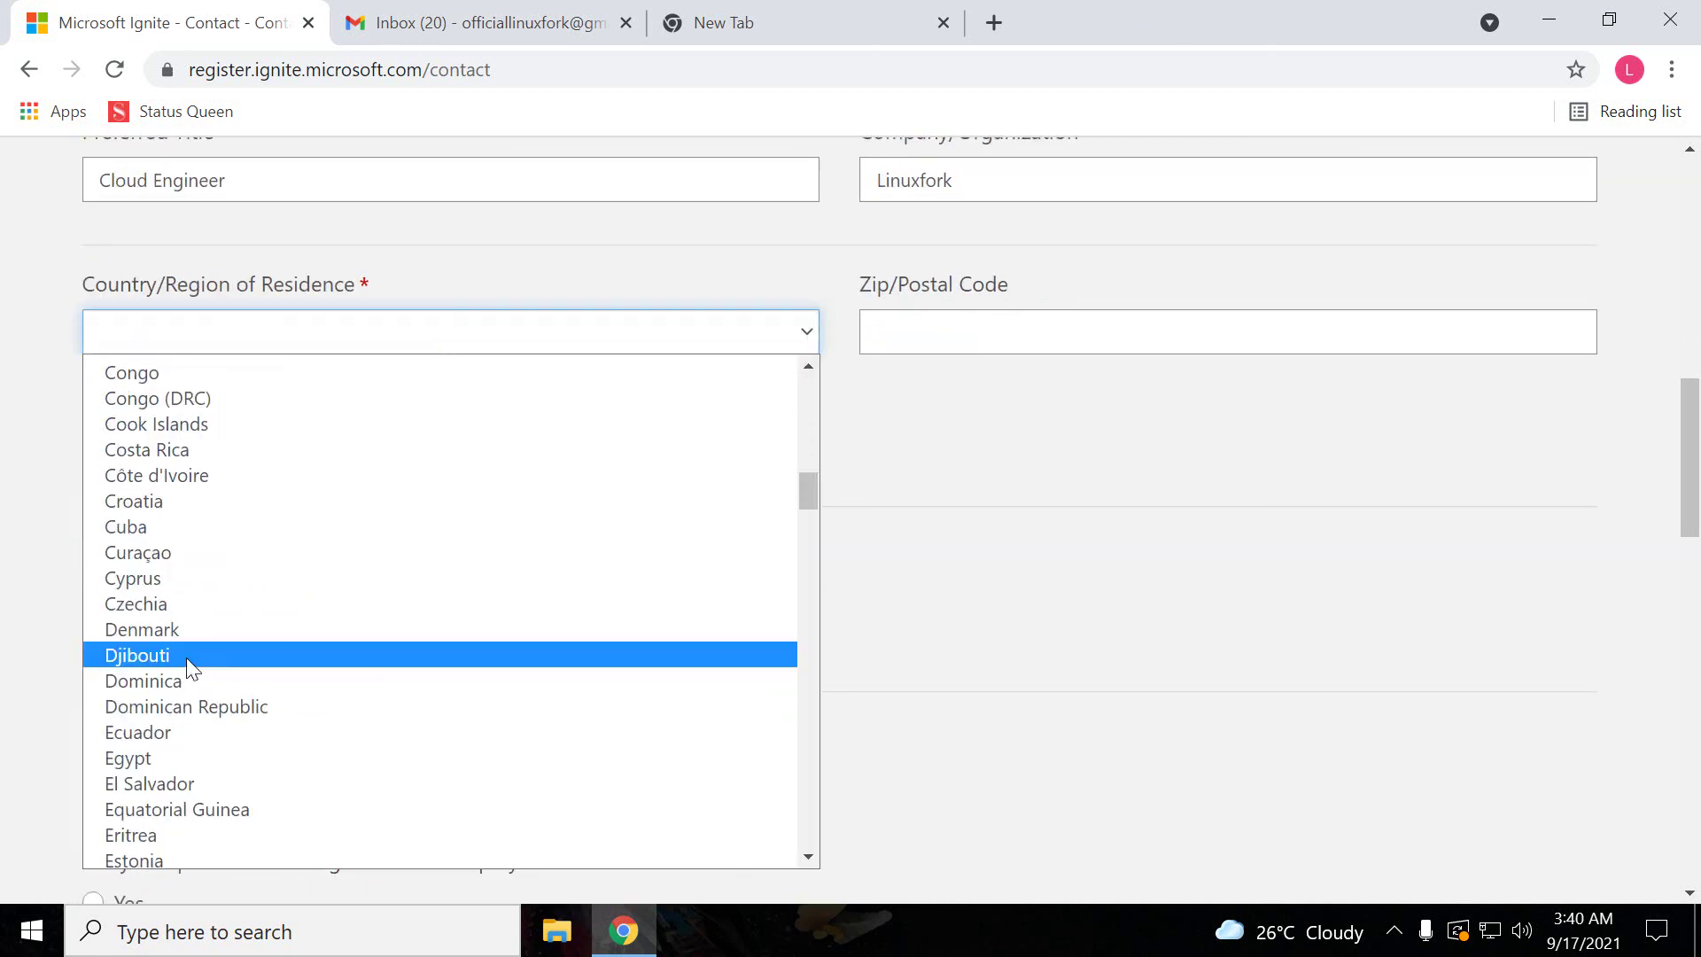
{"action": "scroll", "coordinate": [186, 657], "scroll_direction": "down", "scroll_amount": 12}
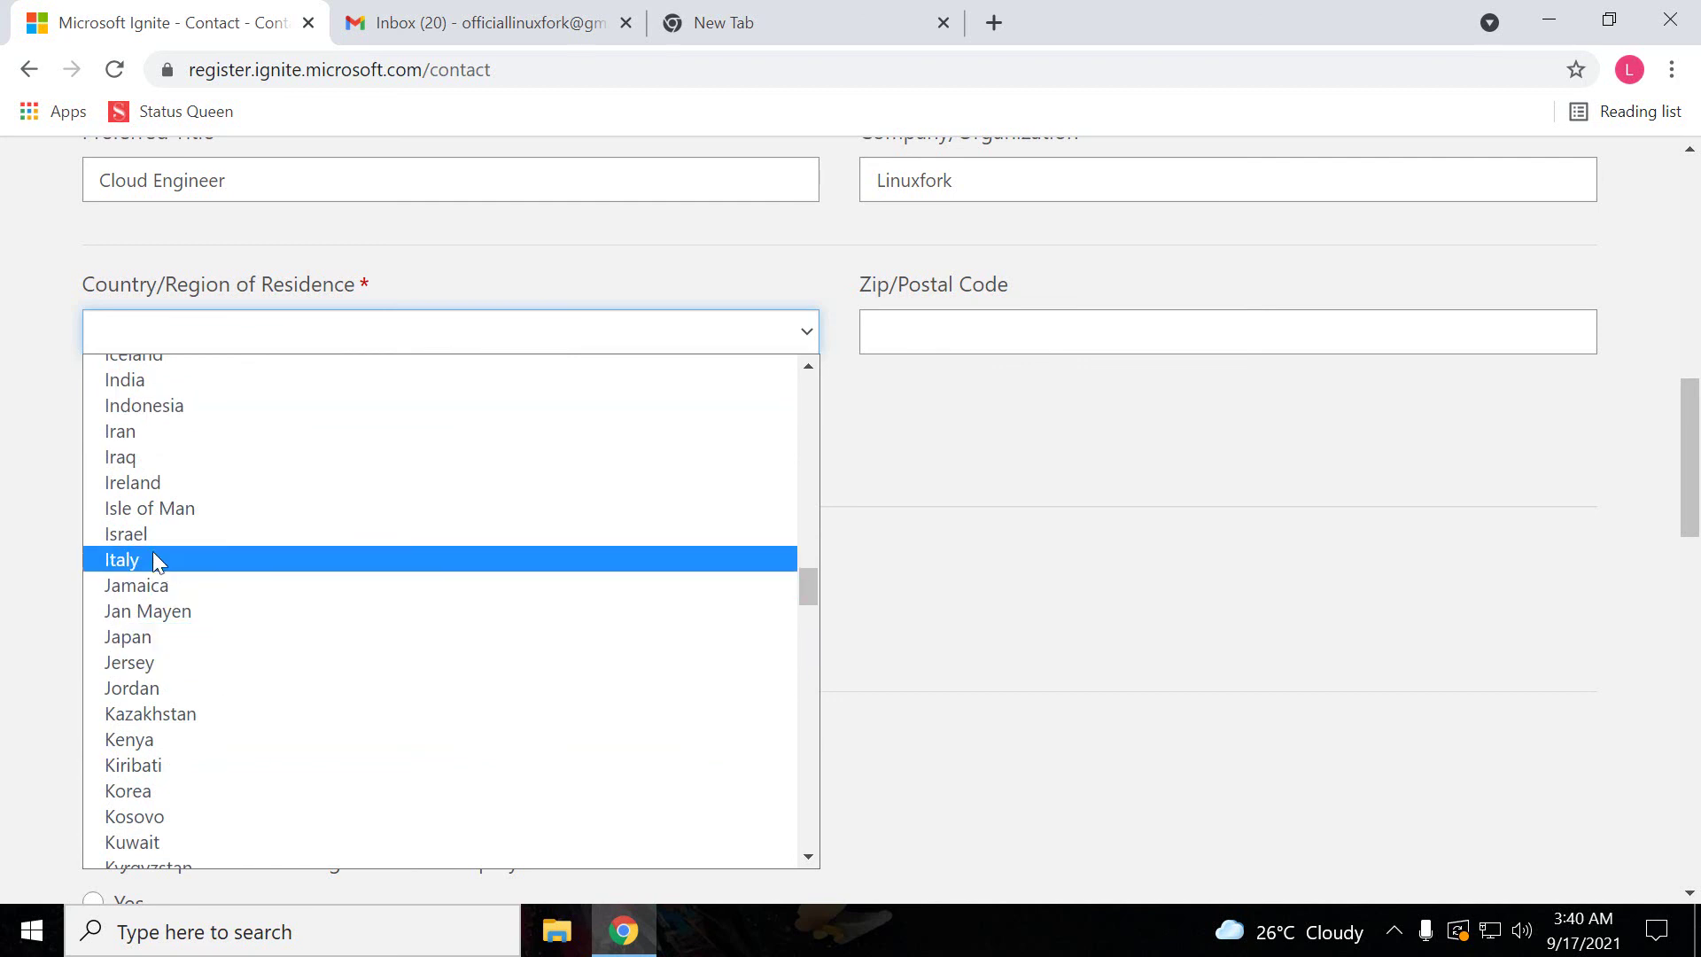
{"action": "left_click", "coordinate": [123, 380]}
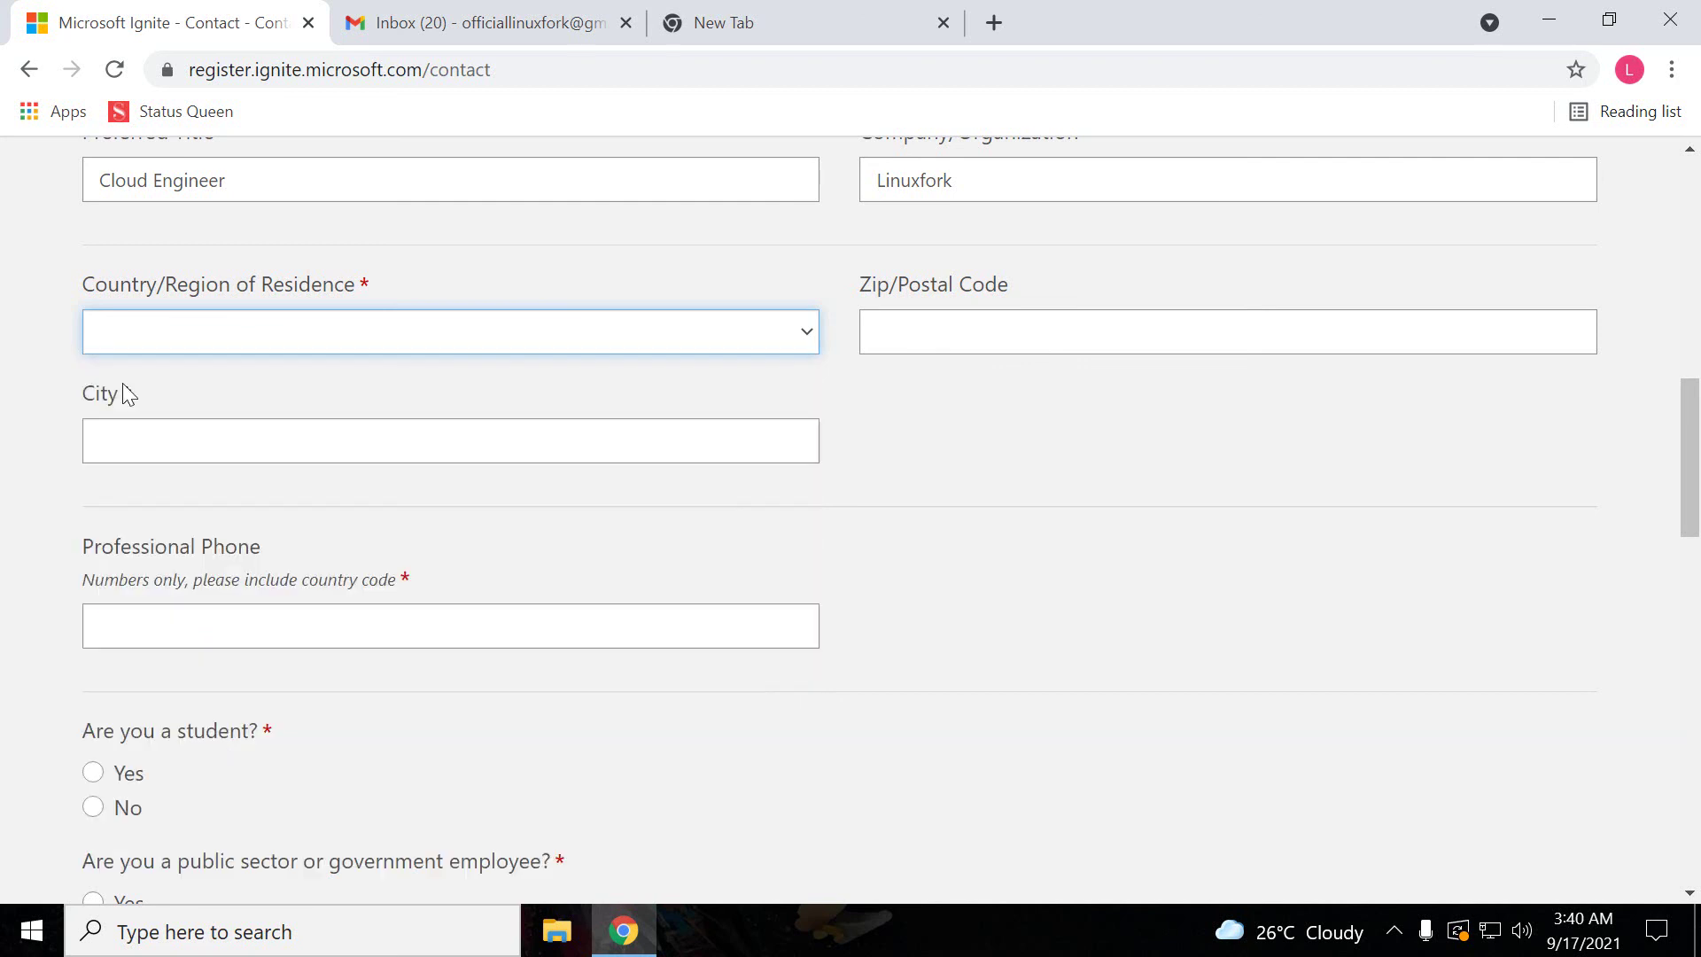
{"action": "left_click", "coordinate": [937, 326]}
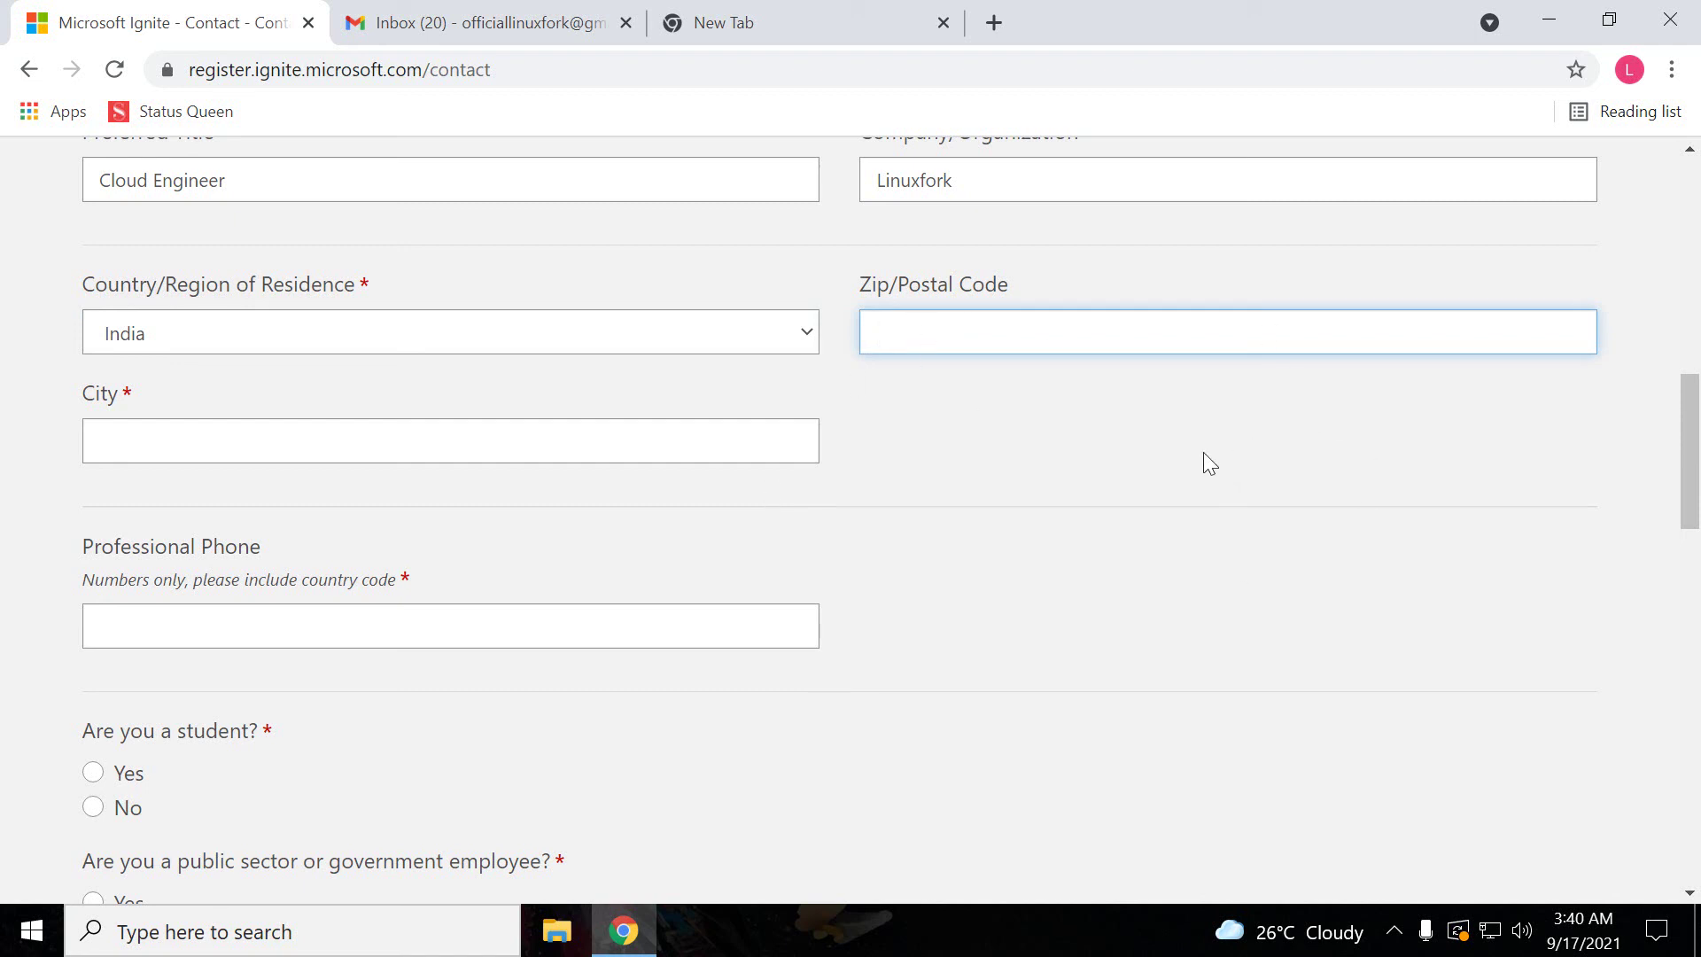
{"action": "scroll", "coordinate": [1234, 448], "scroll_direction": "up", "scroll_amount": 1}
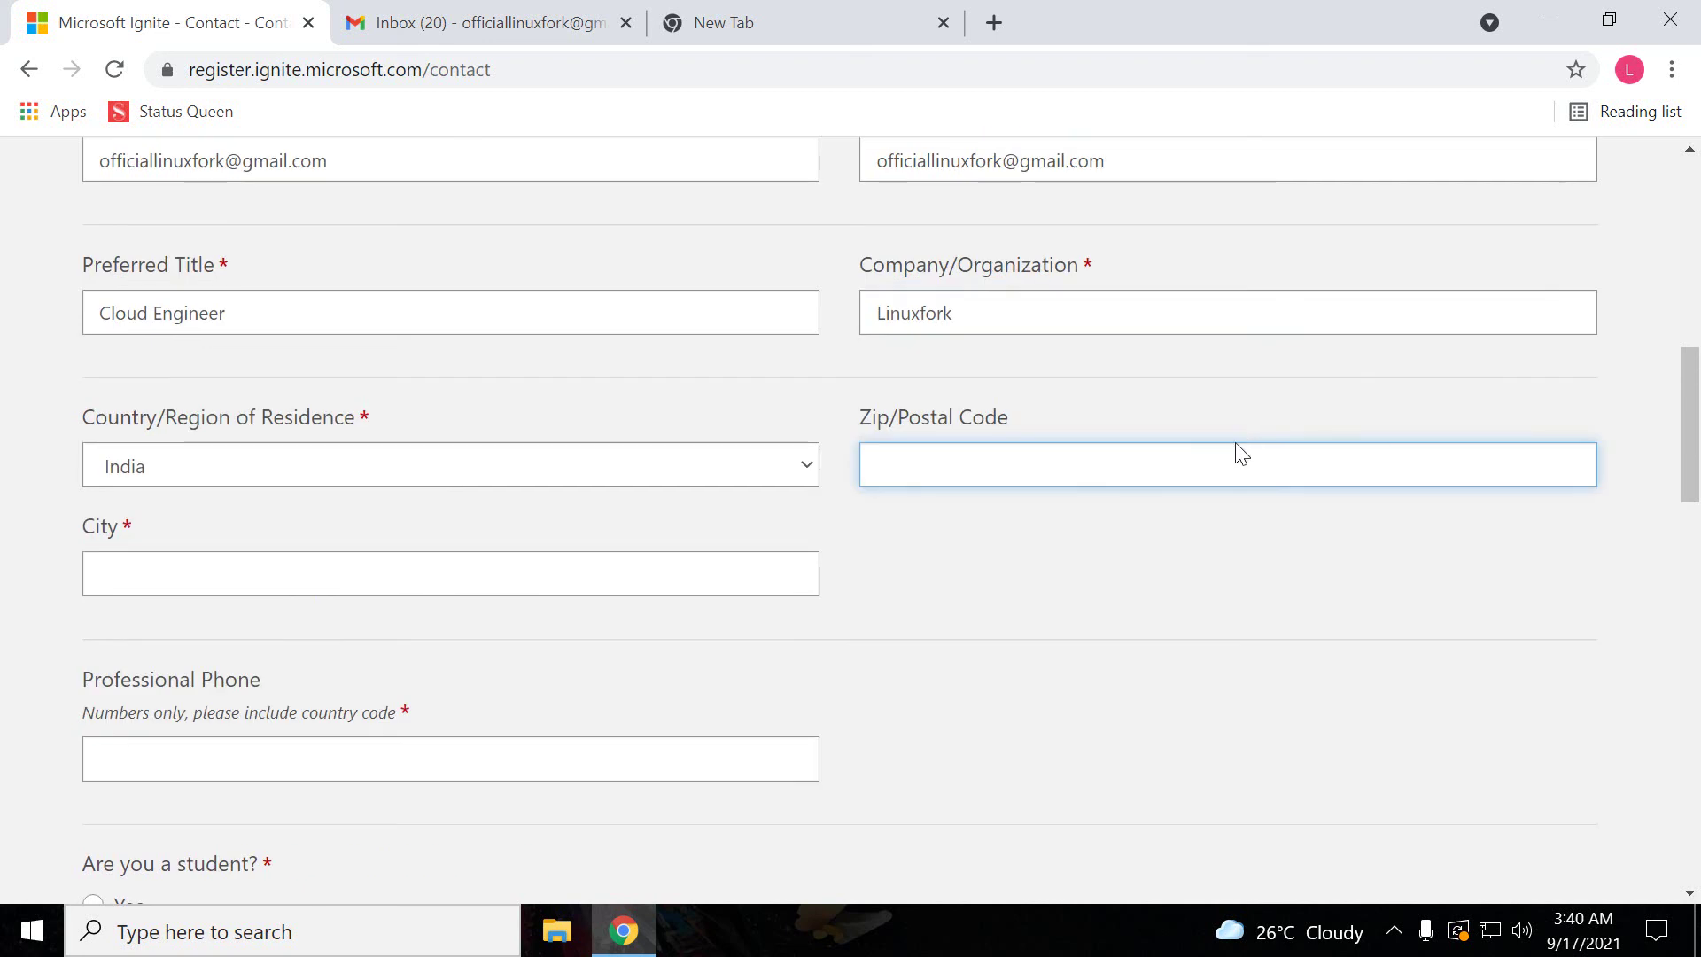
{"action": "scroll", "coordinate": [974, 522], "scroll_direction": "down", "scroll_amount": 1}
Step: Enter Bengaluru as the City
{"action": "left_click", "coordinate": [369, 452]}
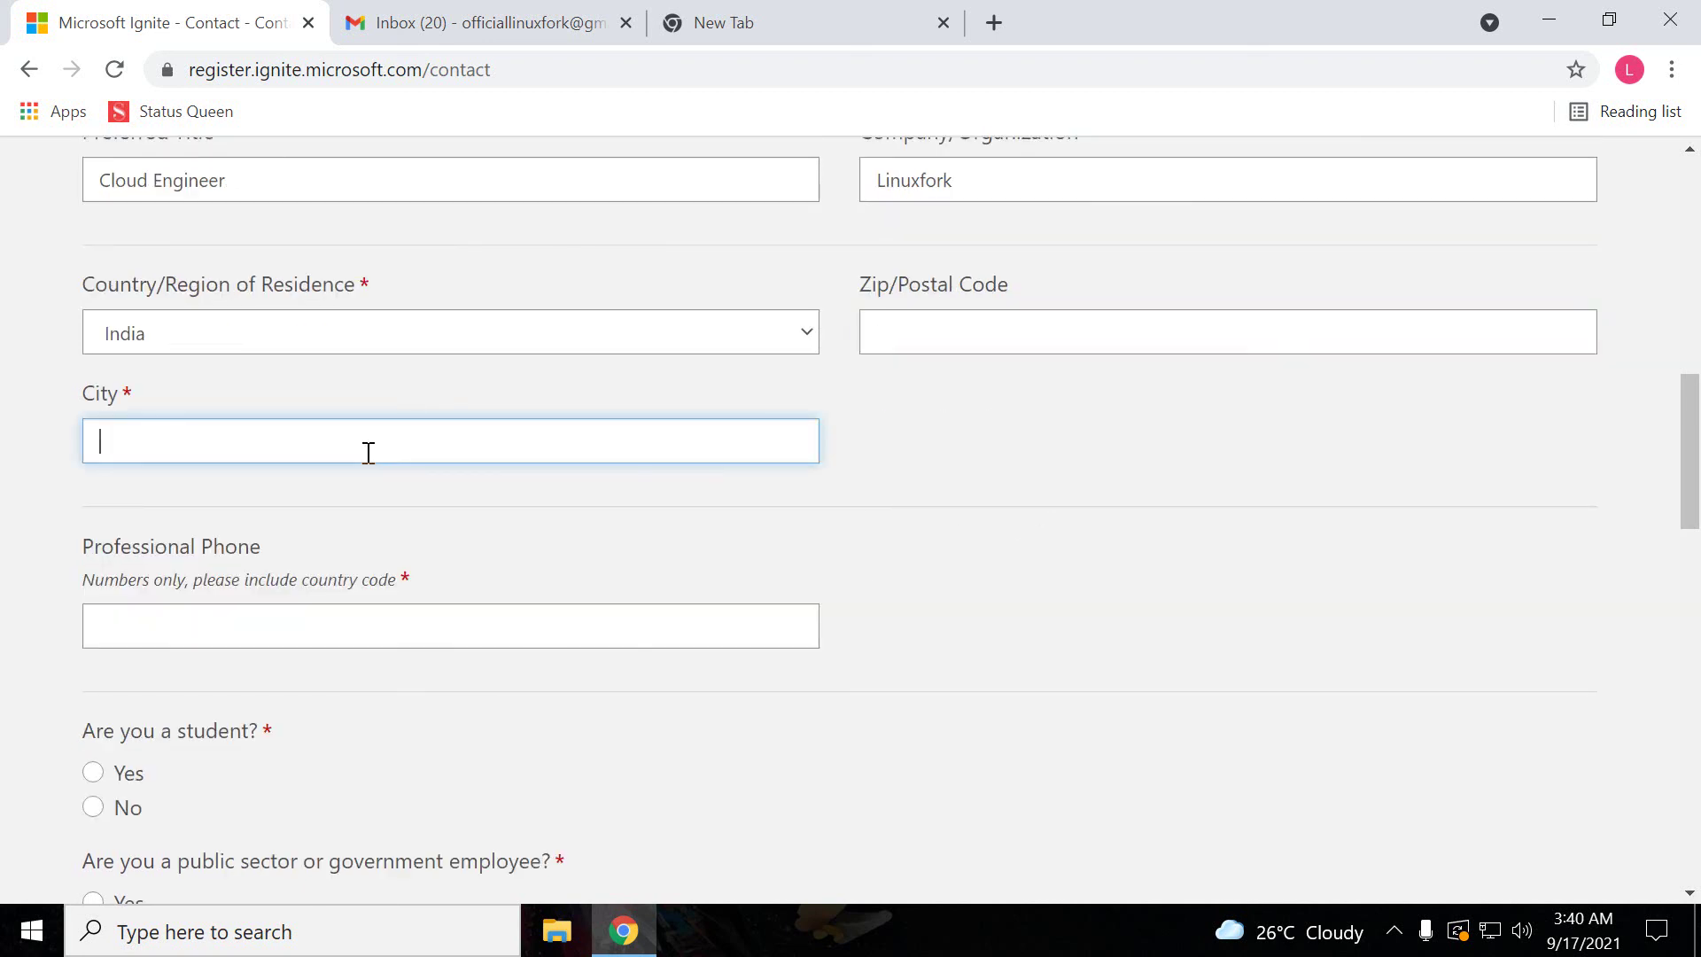
{"action": "type", "text": "Benga"}
{"action": "type", "text": "luri"}
{"action": "type", "text": "uru"}
{"action": "left_click", "coordinate": [231, 486]}
Step: Enter the attendee's professional phone number and answer Yes to being a student
{"action": "scroll", "coordinate": [607, 497], "scroll_direction": "down", "scroll_amount": 1}
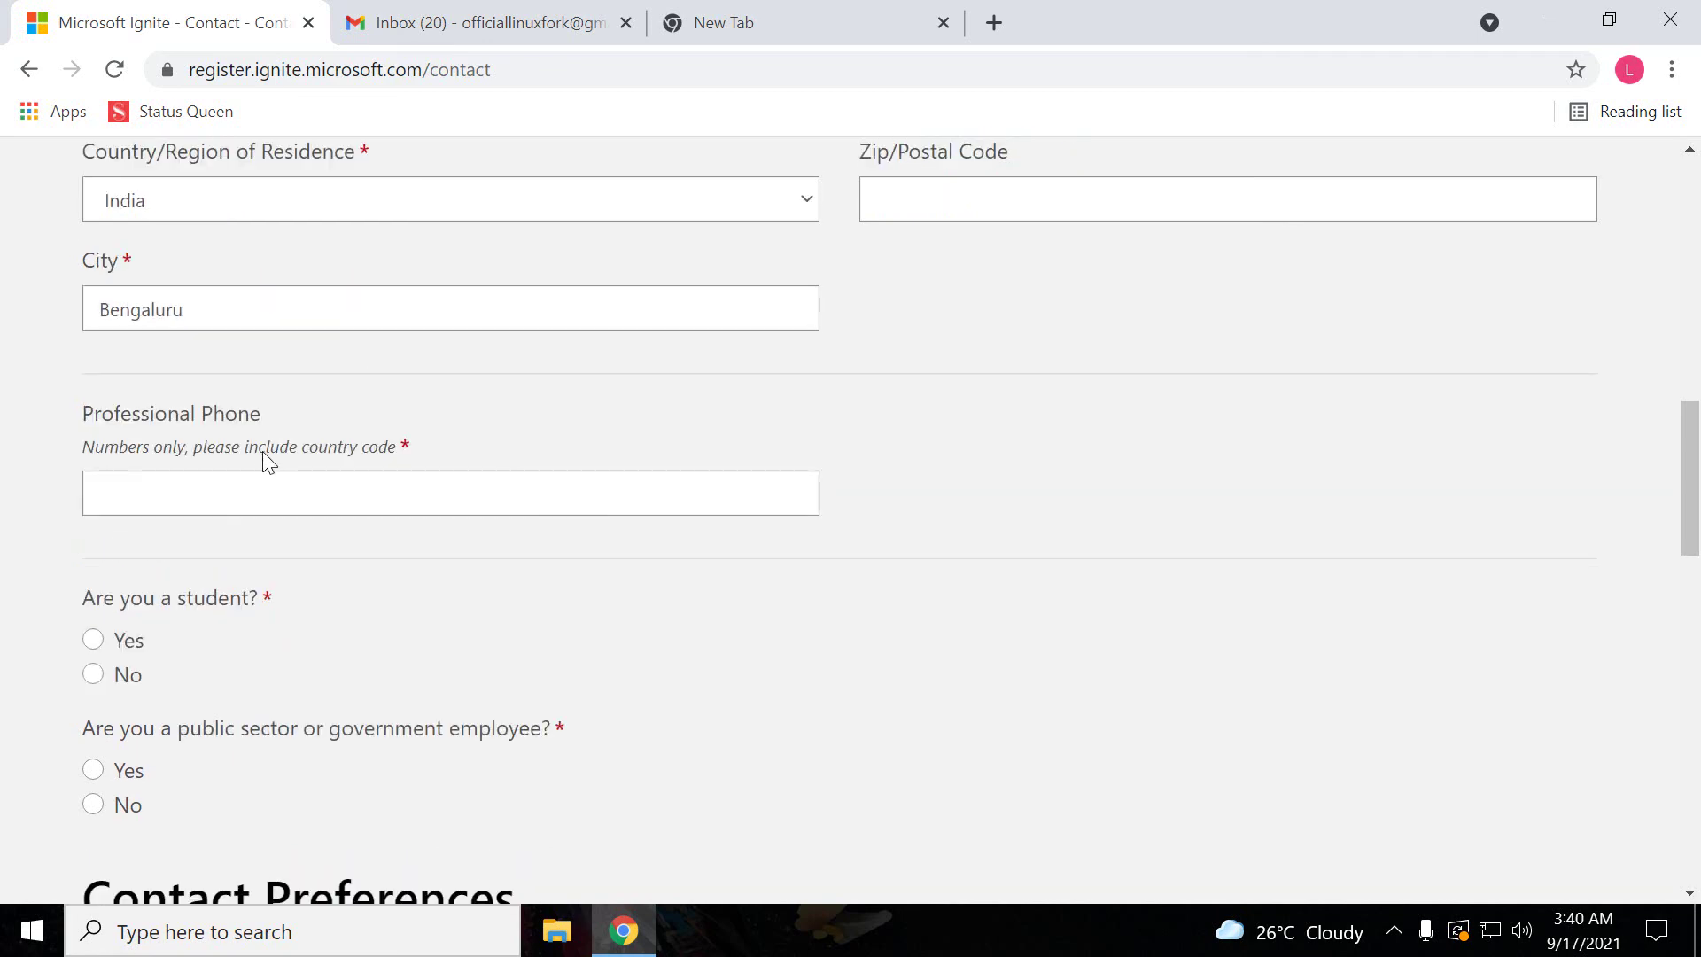
{"action": "scroll", "coordinate": [383, 503], "scroll_direction": "down", "scroll_amount": 2}
{"action": "scroll", "coordinate": [551, 455], "scroll_direction": "up", "scroll_amount": 1}
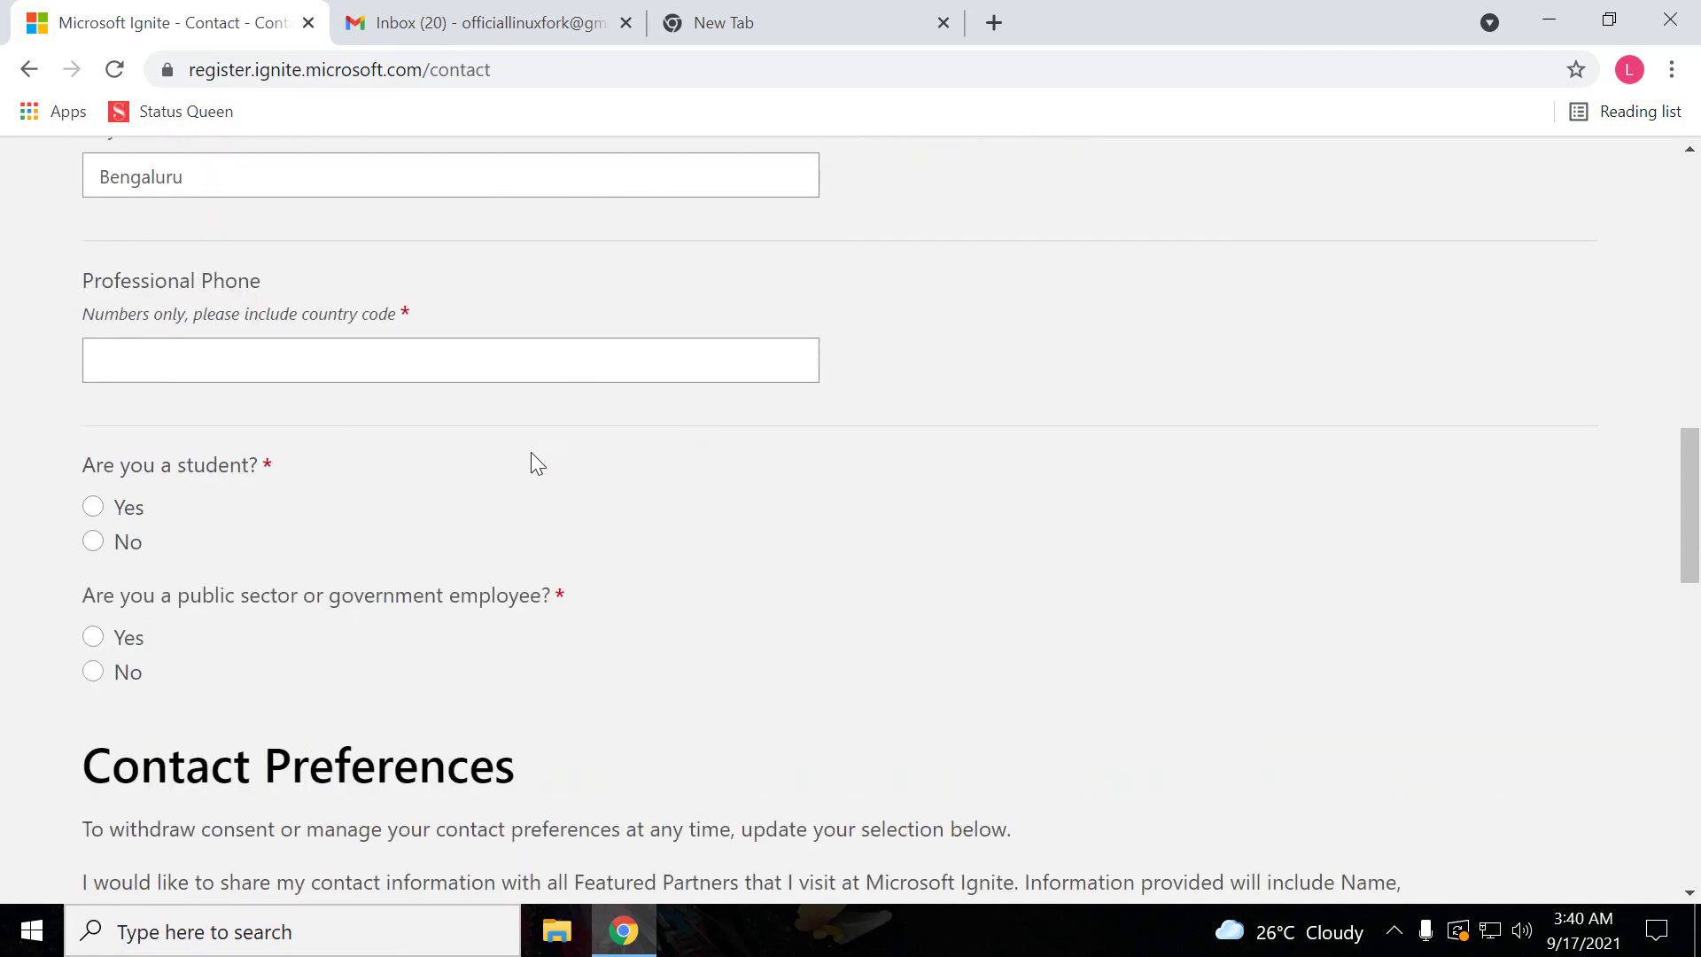
{"action": "left_click", "coordinate": [230, 359]}
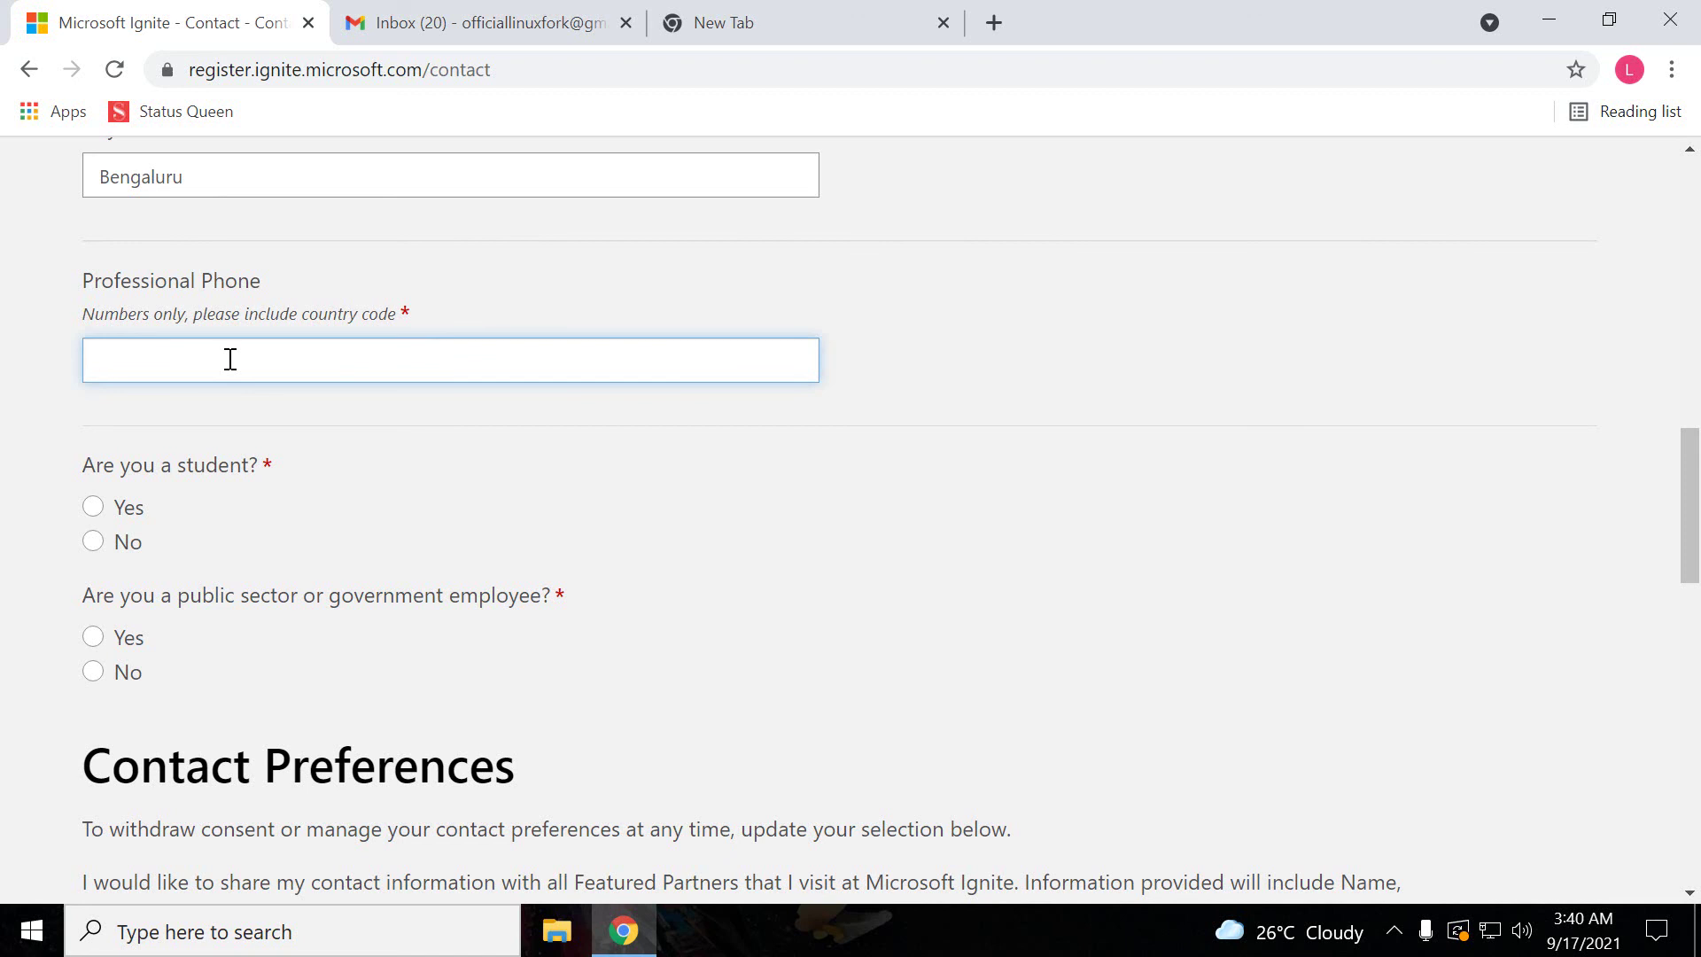
{"action": "scroll", "coordinate": [460, 423], "scroll_direction": "down", "scroll_amount": 1}
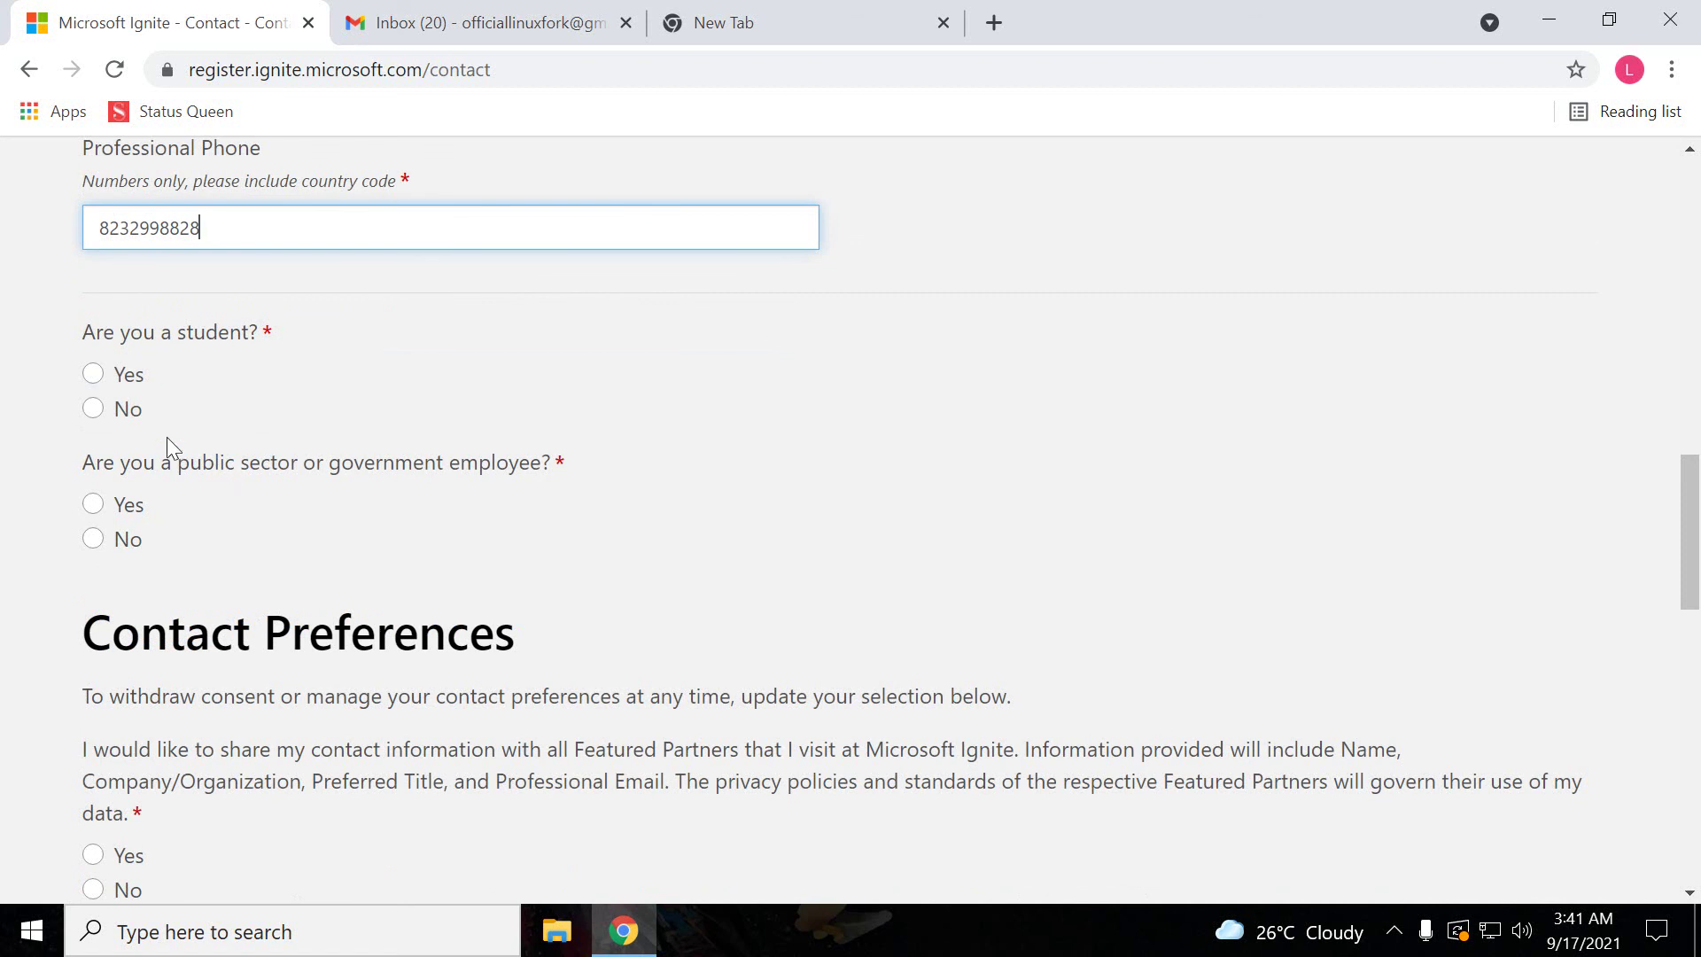
{"action": "left_click", "coordinate": [93, 373]}
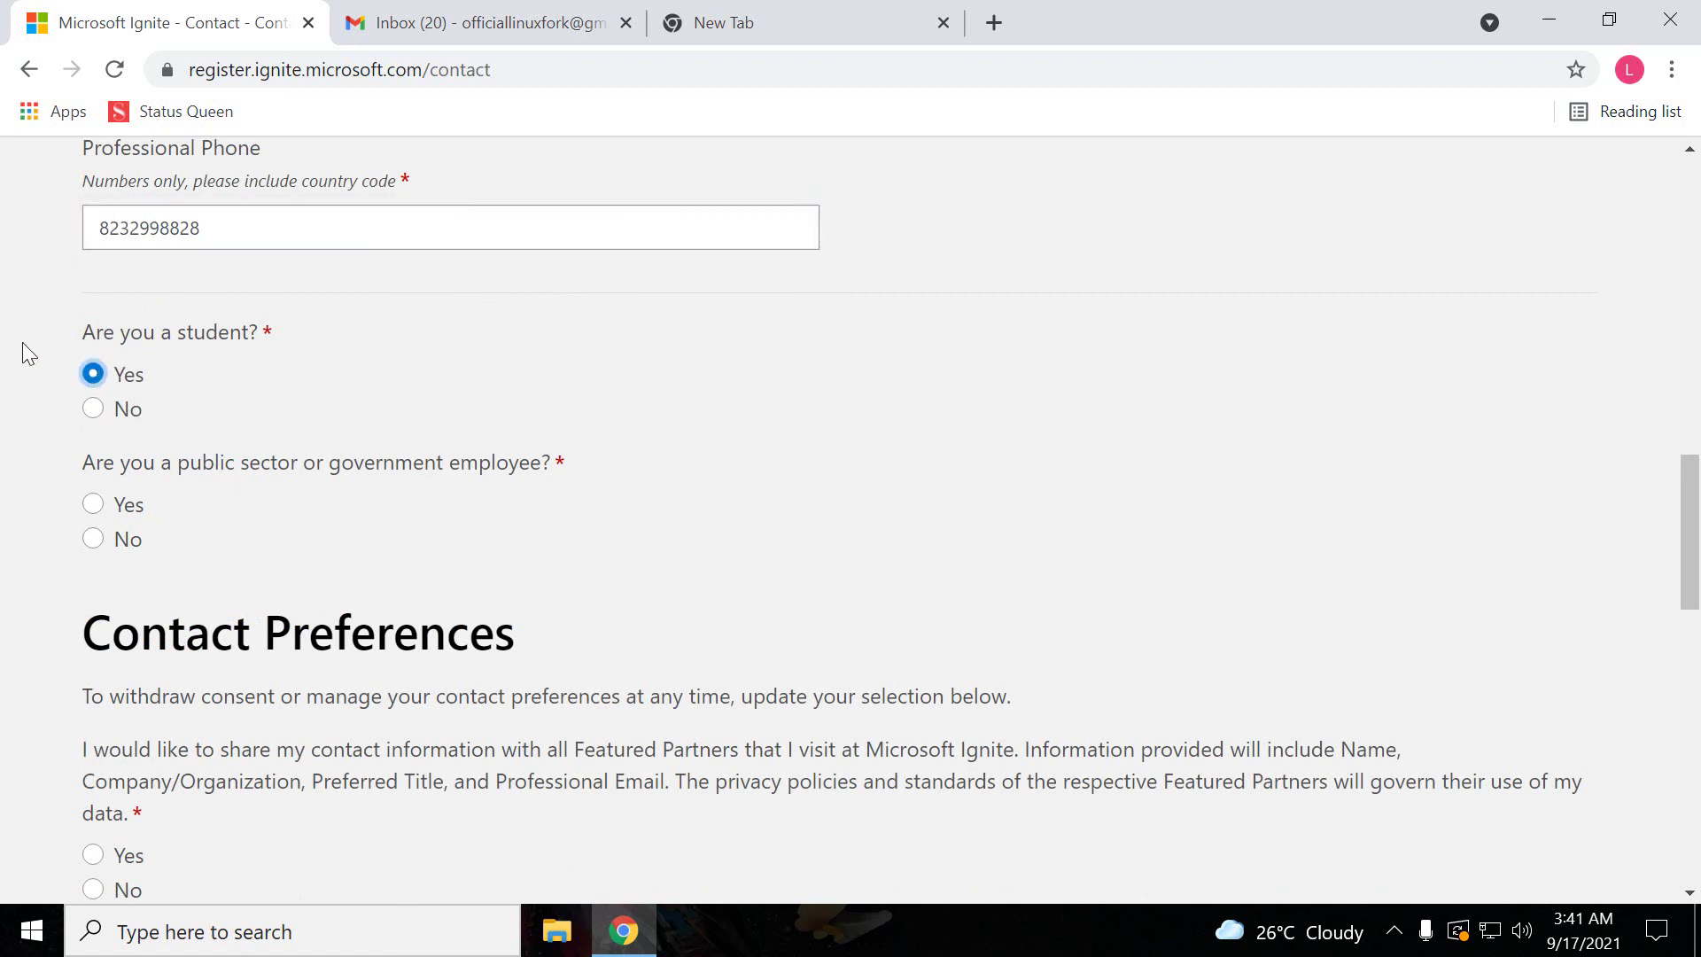
Step: Switch the student answer to No, then back to Yes
{"action": "left_click", "coordinate": [93, 408]}
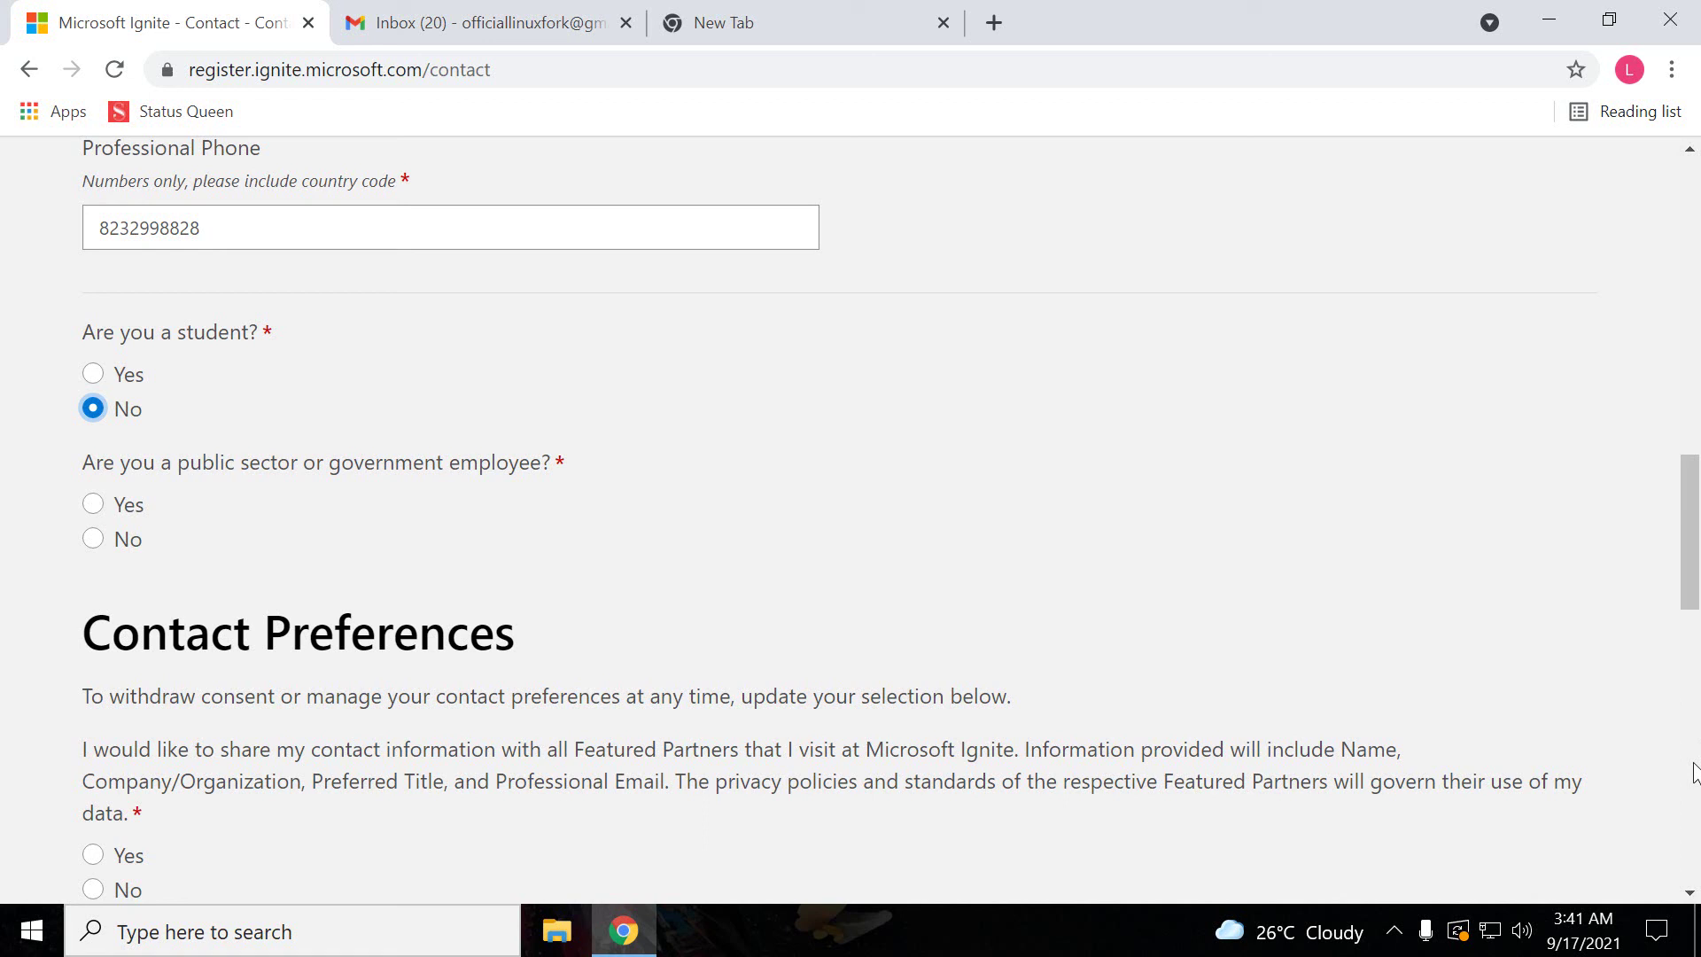
{"action": "left_click", "coordinate": [99, 376]}
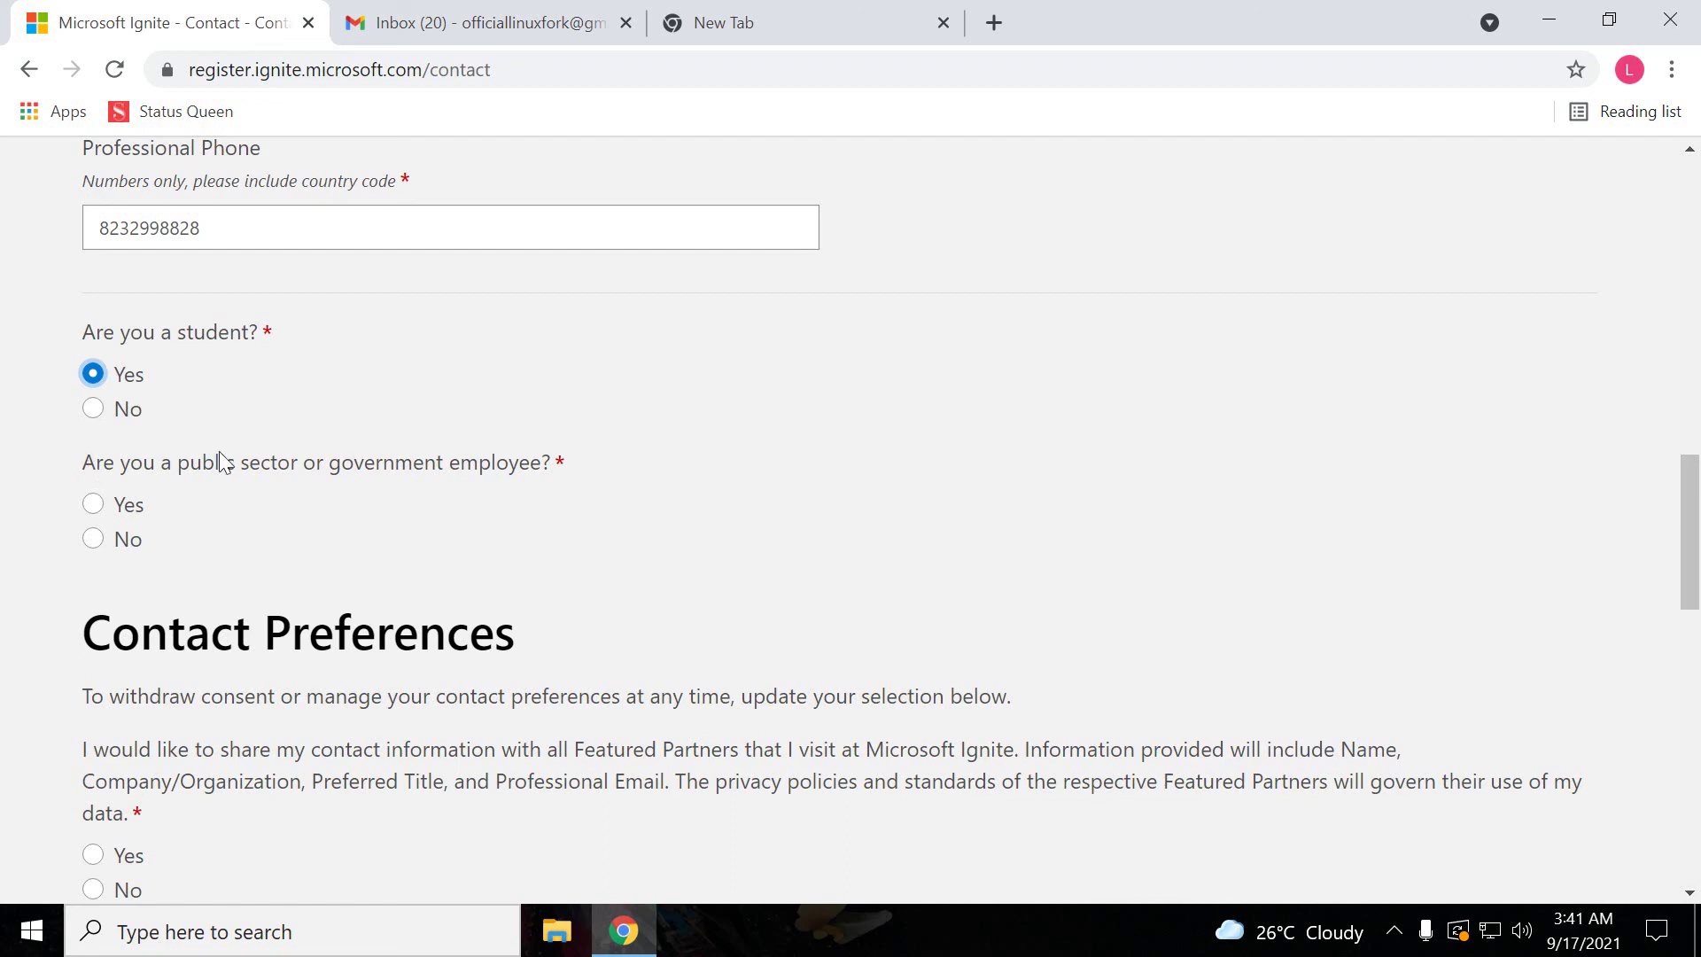
{"action": "scroll", "coordinate": [177, 479], "scroll_direction": "down", "scroll_amount": 1}
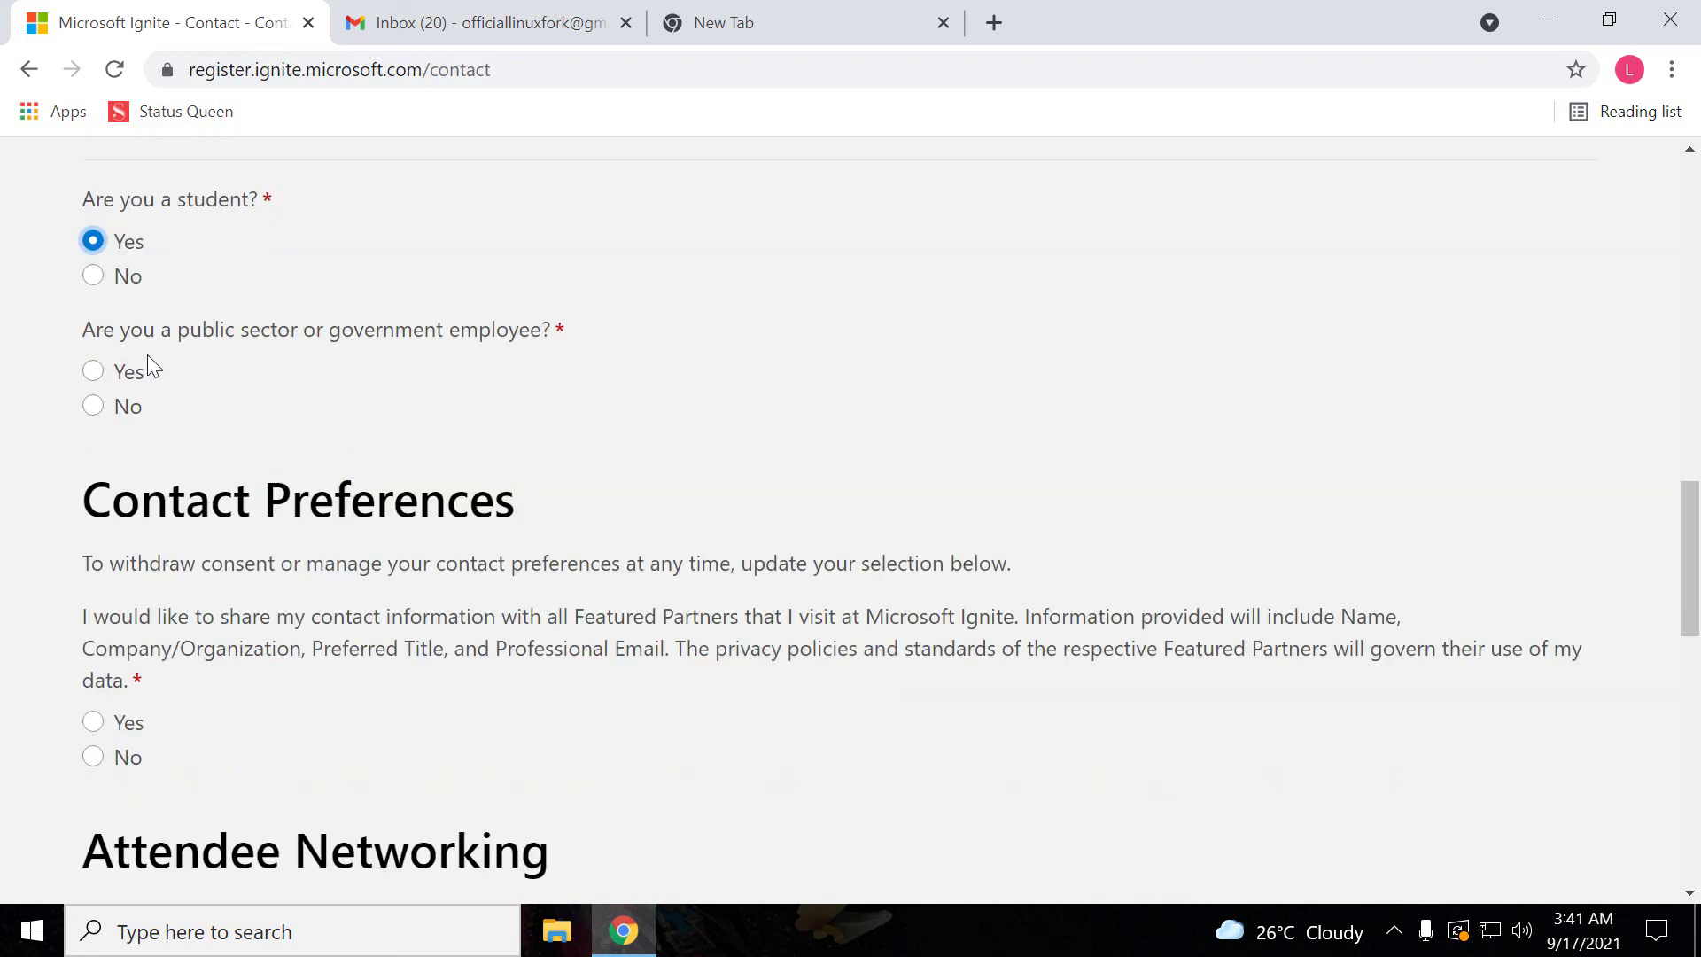
Step: Answer Yes to being a government employee and to sharing contact info with Featured Partners
{"action": "left_click", "coordinate": [93, 371]}
{"action": "scroll", "coordinate": [437, 437], "scroll_direction": "down", "scroll_amount": 2}
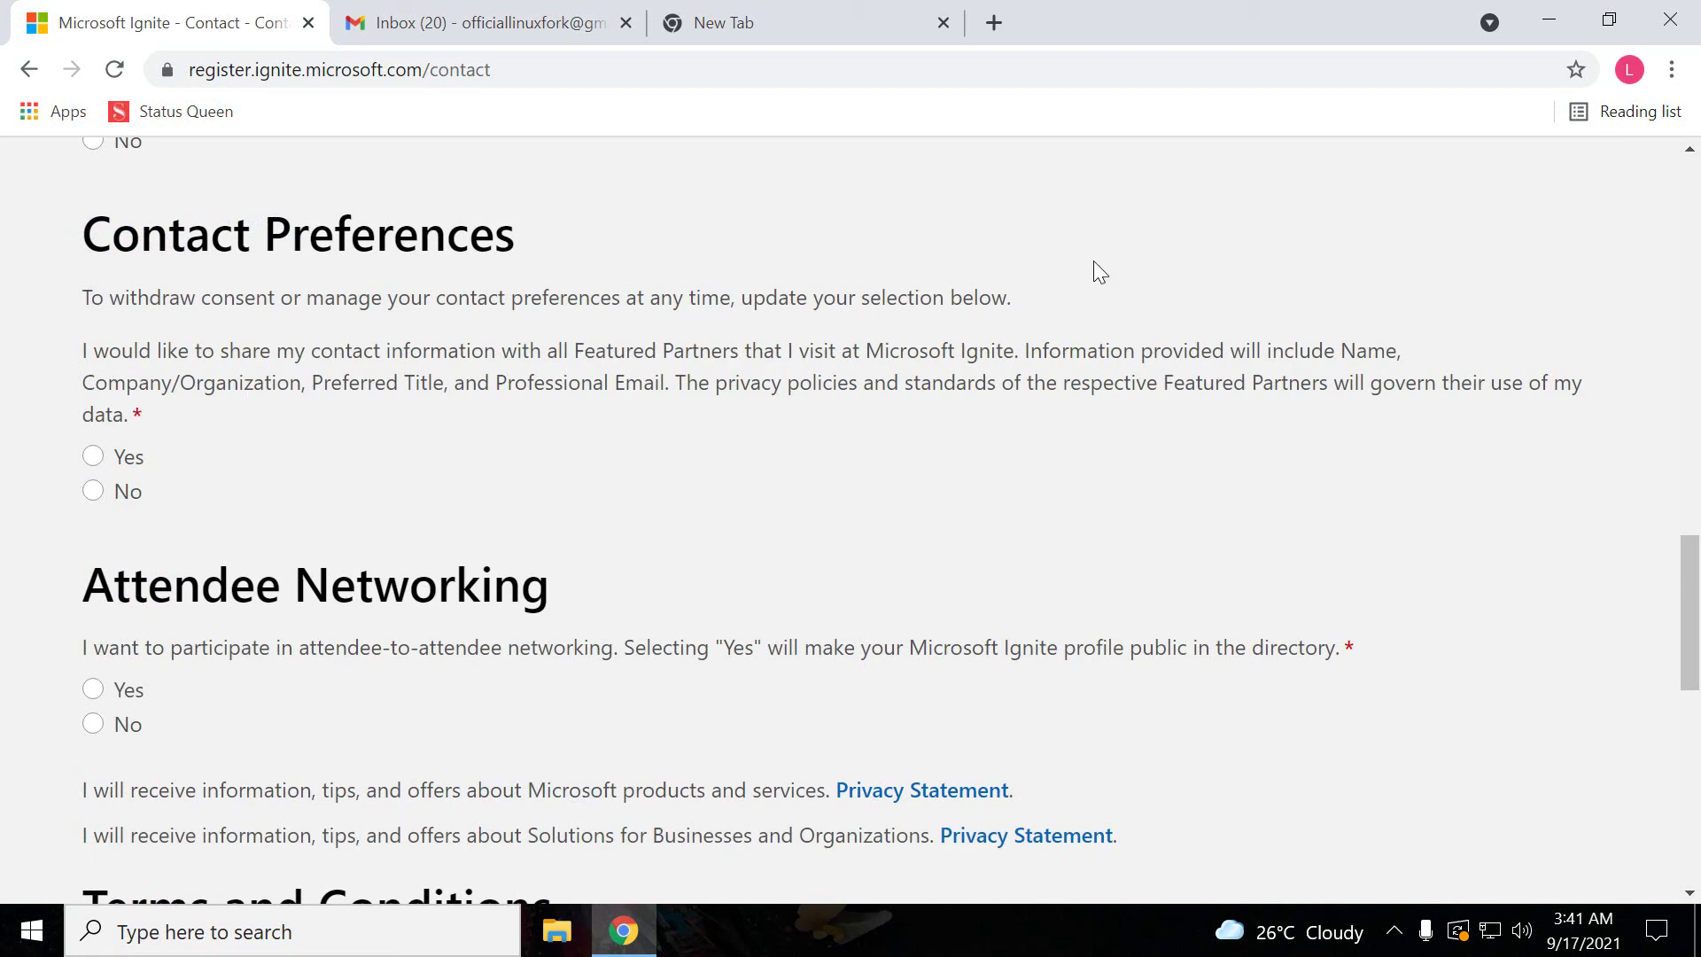
{"action": "left_click", "coordinate": [93, 456]}
{"action": "scroll", "coordinate": [416, 453], "scroll_direction": "down", "scroll_amount": 1}
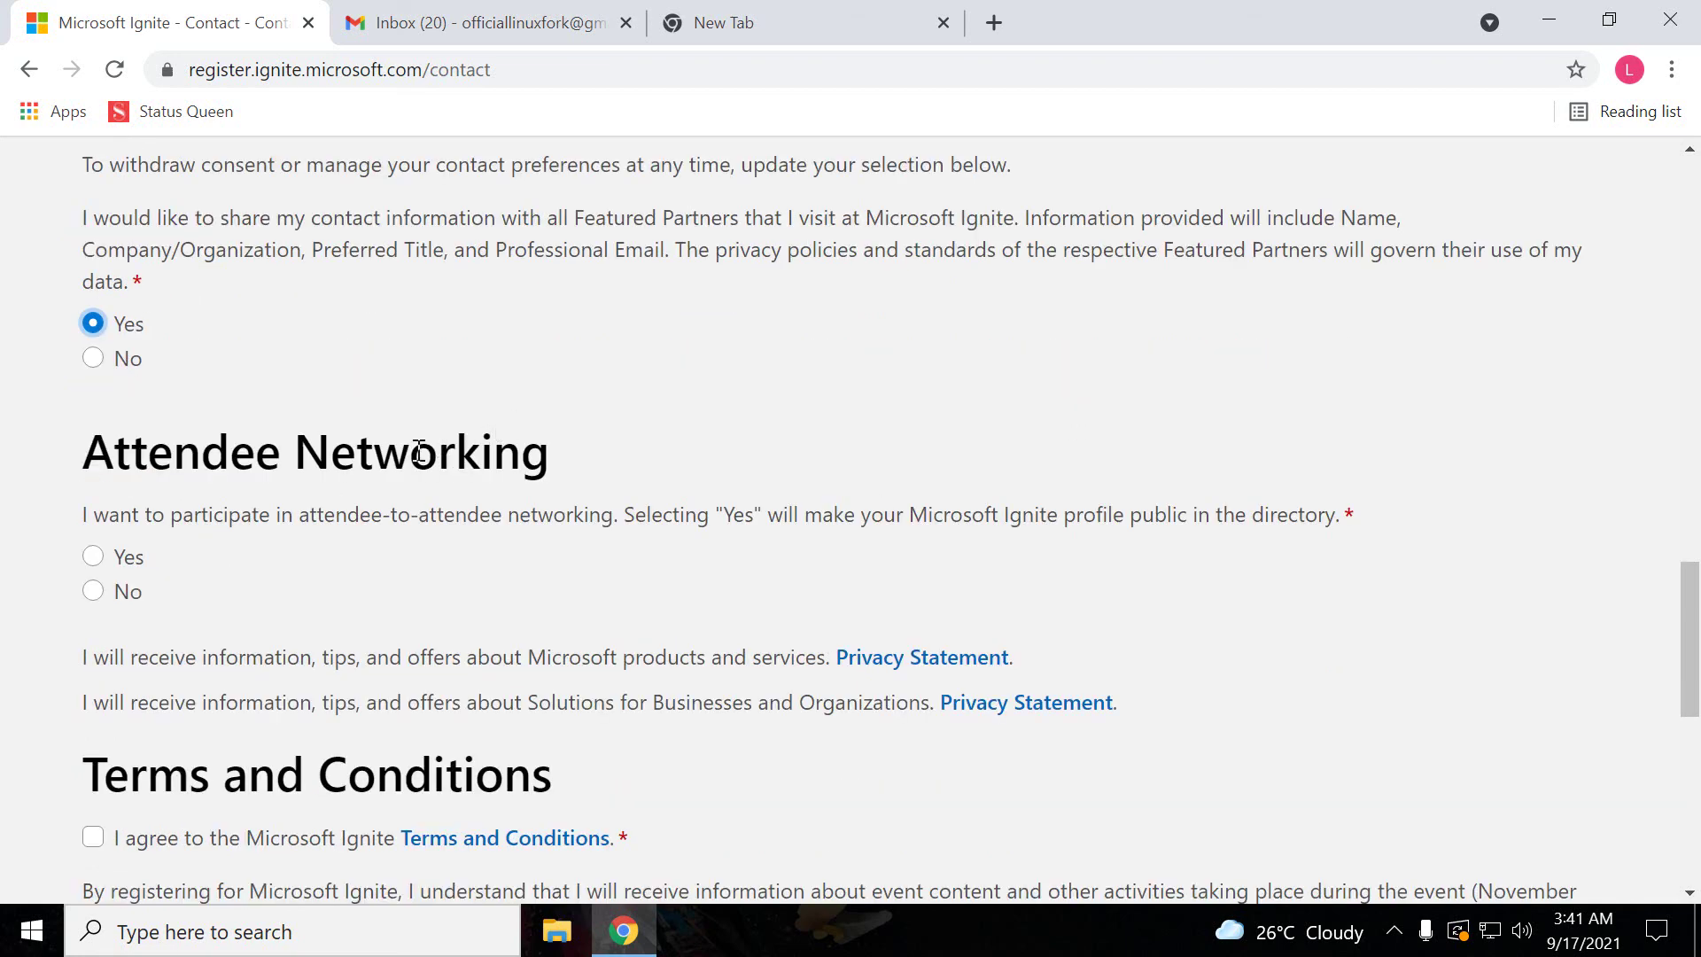
{"action": "scroll", "coordinate": [419, 452], "scroll_direction": "down", "scroll_amount": 2}
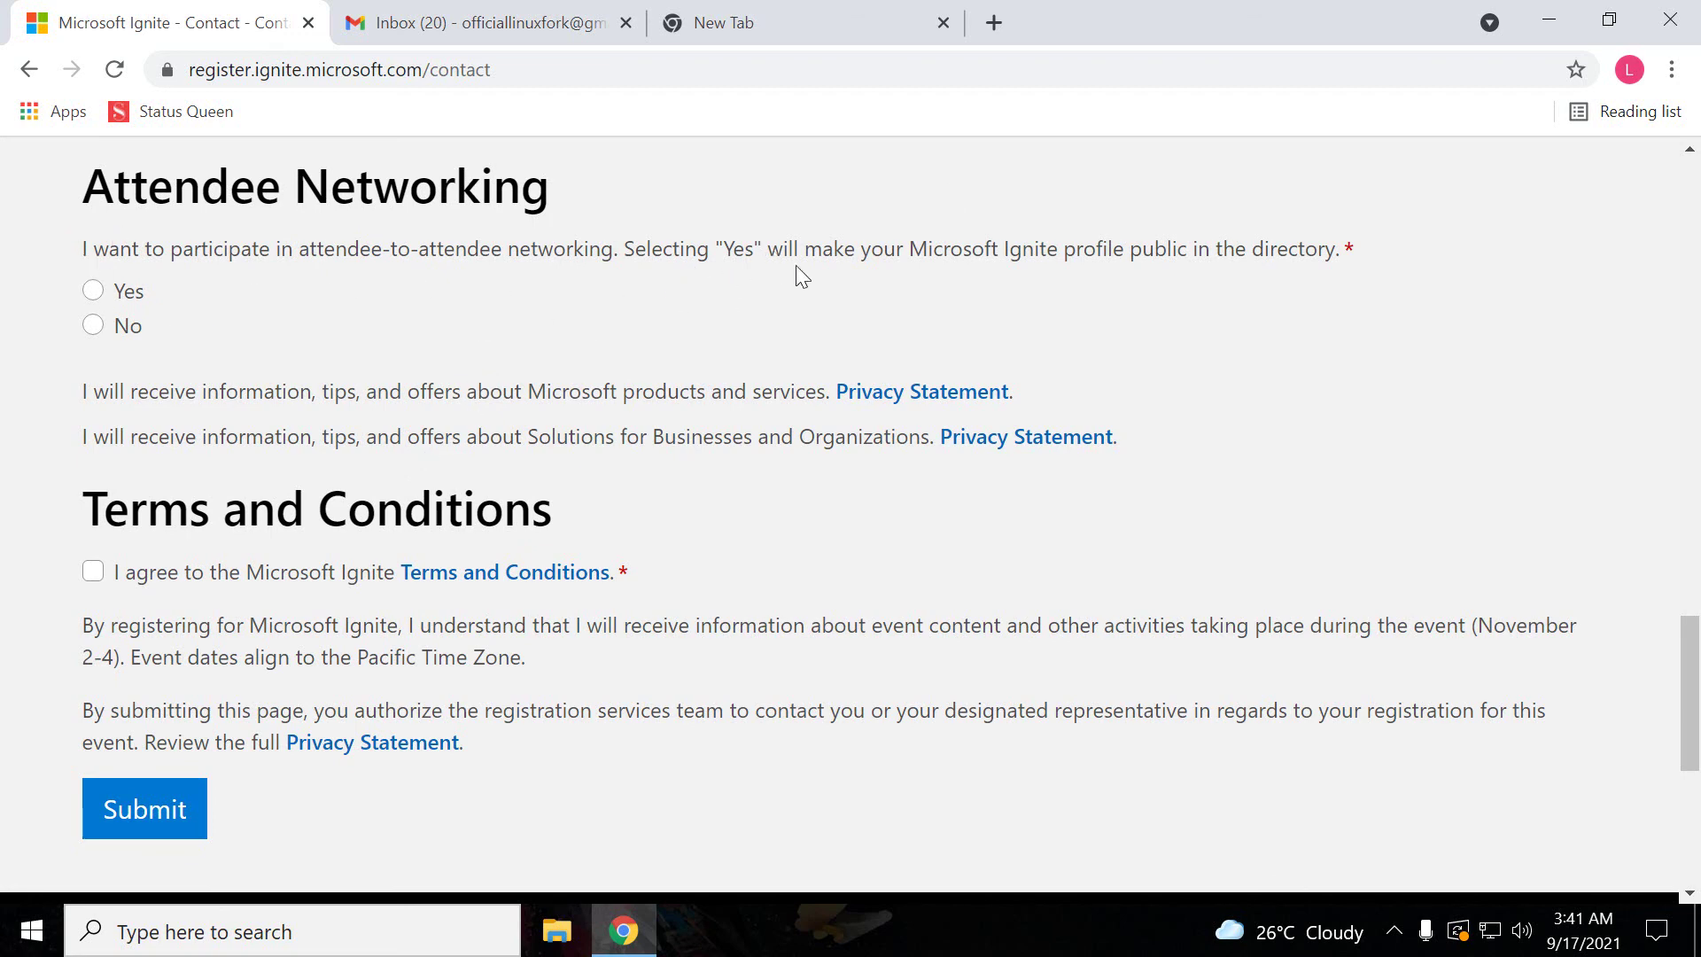
Step: Answer Yes to attendee networking, accept the Ignite Terms and Conditions, and submit the contact form
{"action": "left_click", "coordinate": [88, 298]}
{"action": "left_click", "coordinate": [92, 571]}
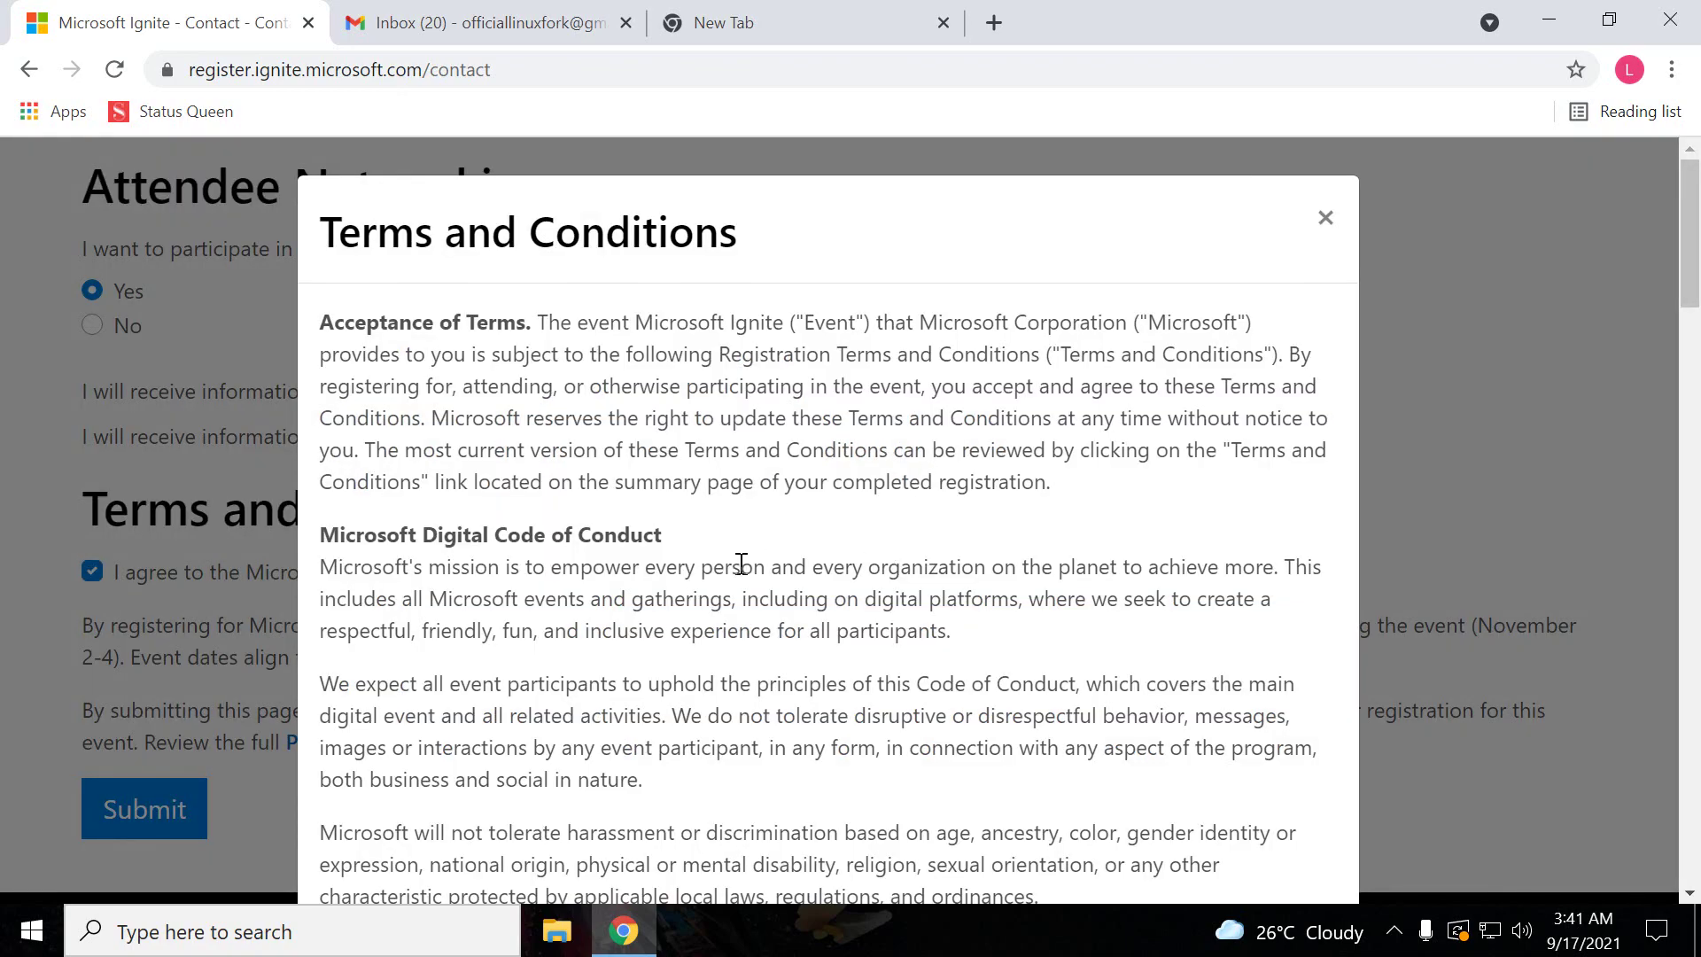
{"action": "scroll", "coordinate": [1035, 487], "scroll_direction": "down", "scroll_amount": 6}
{"action": "scroll", "coordinate": [1035, 487], "scroll_direction": "down", "scroll_amount": 15}
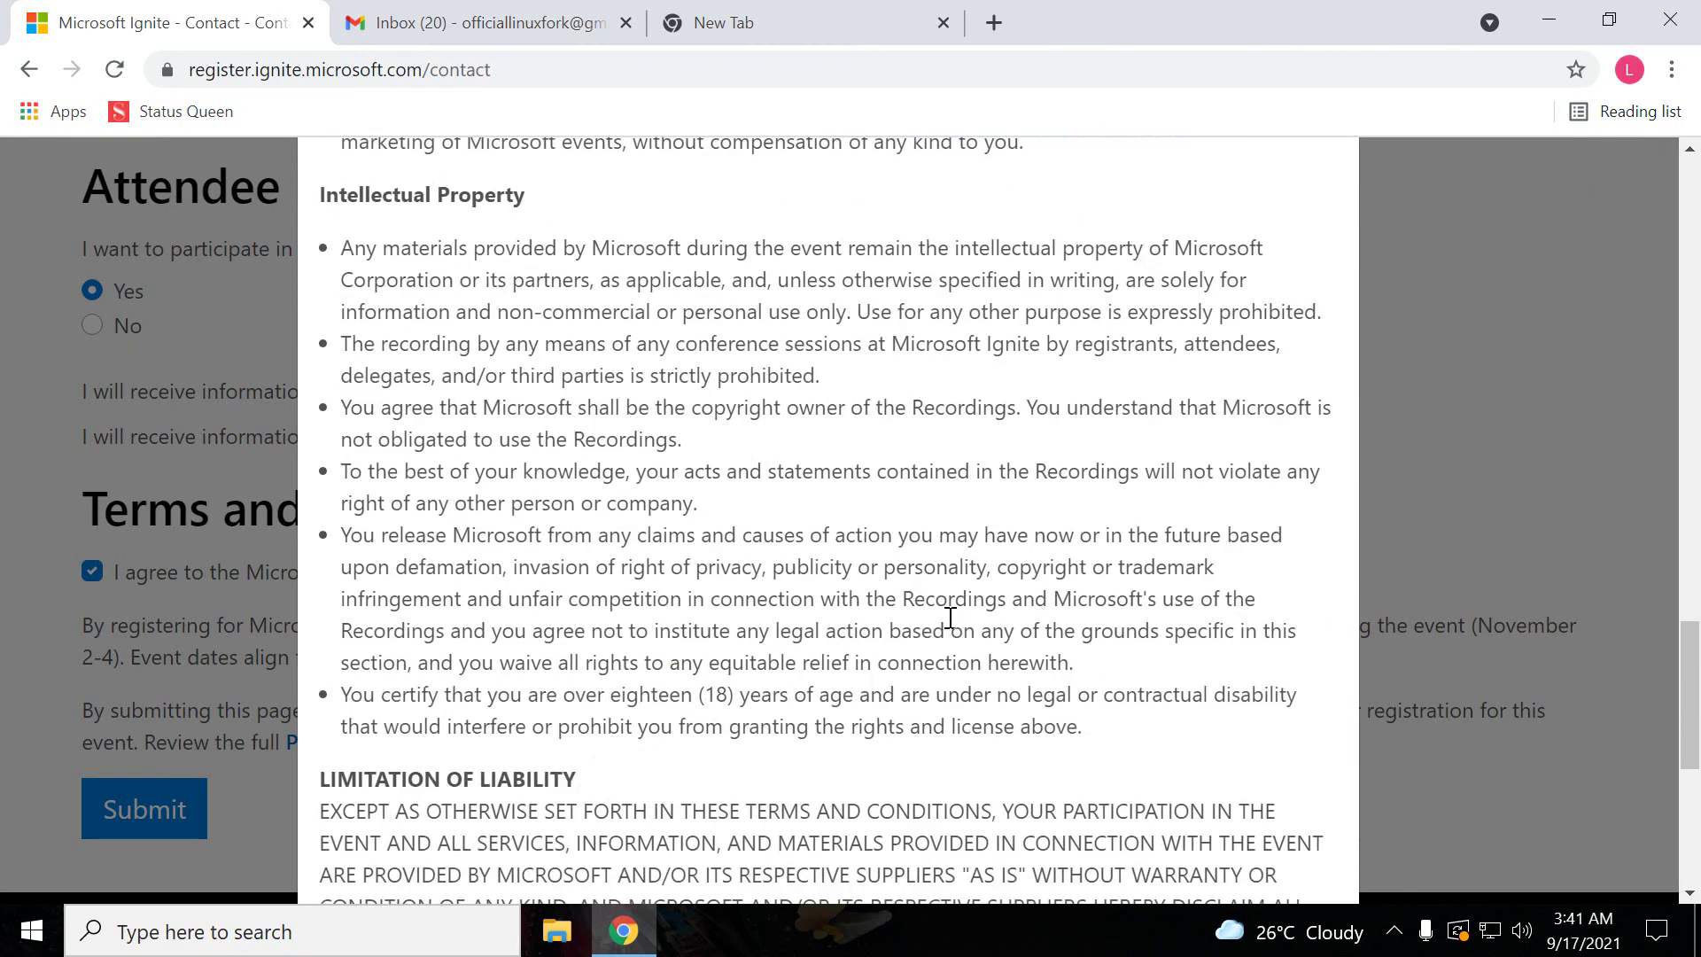
{"action": "left_click", "coordinate": [1270, 826]}
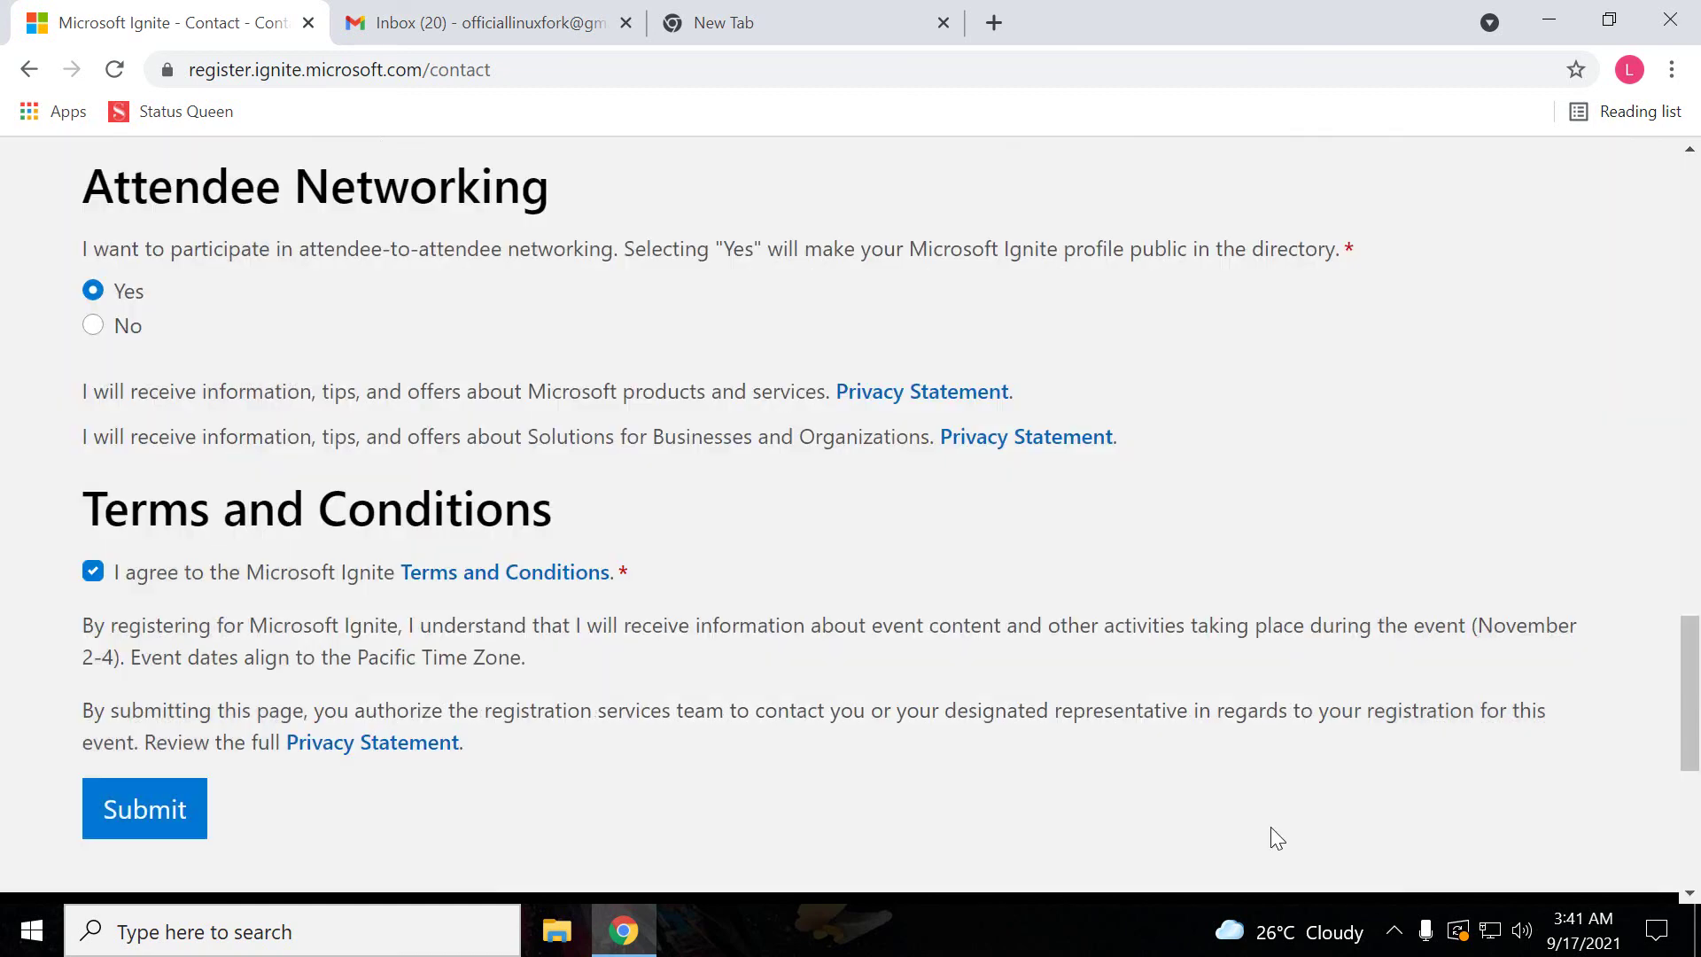
{"action": "scroll", "coordinate": [266, 797], "scroll_direction": "down", "scroll_amount": 3}
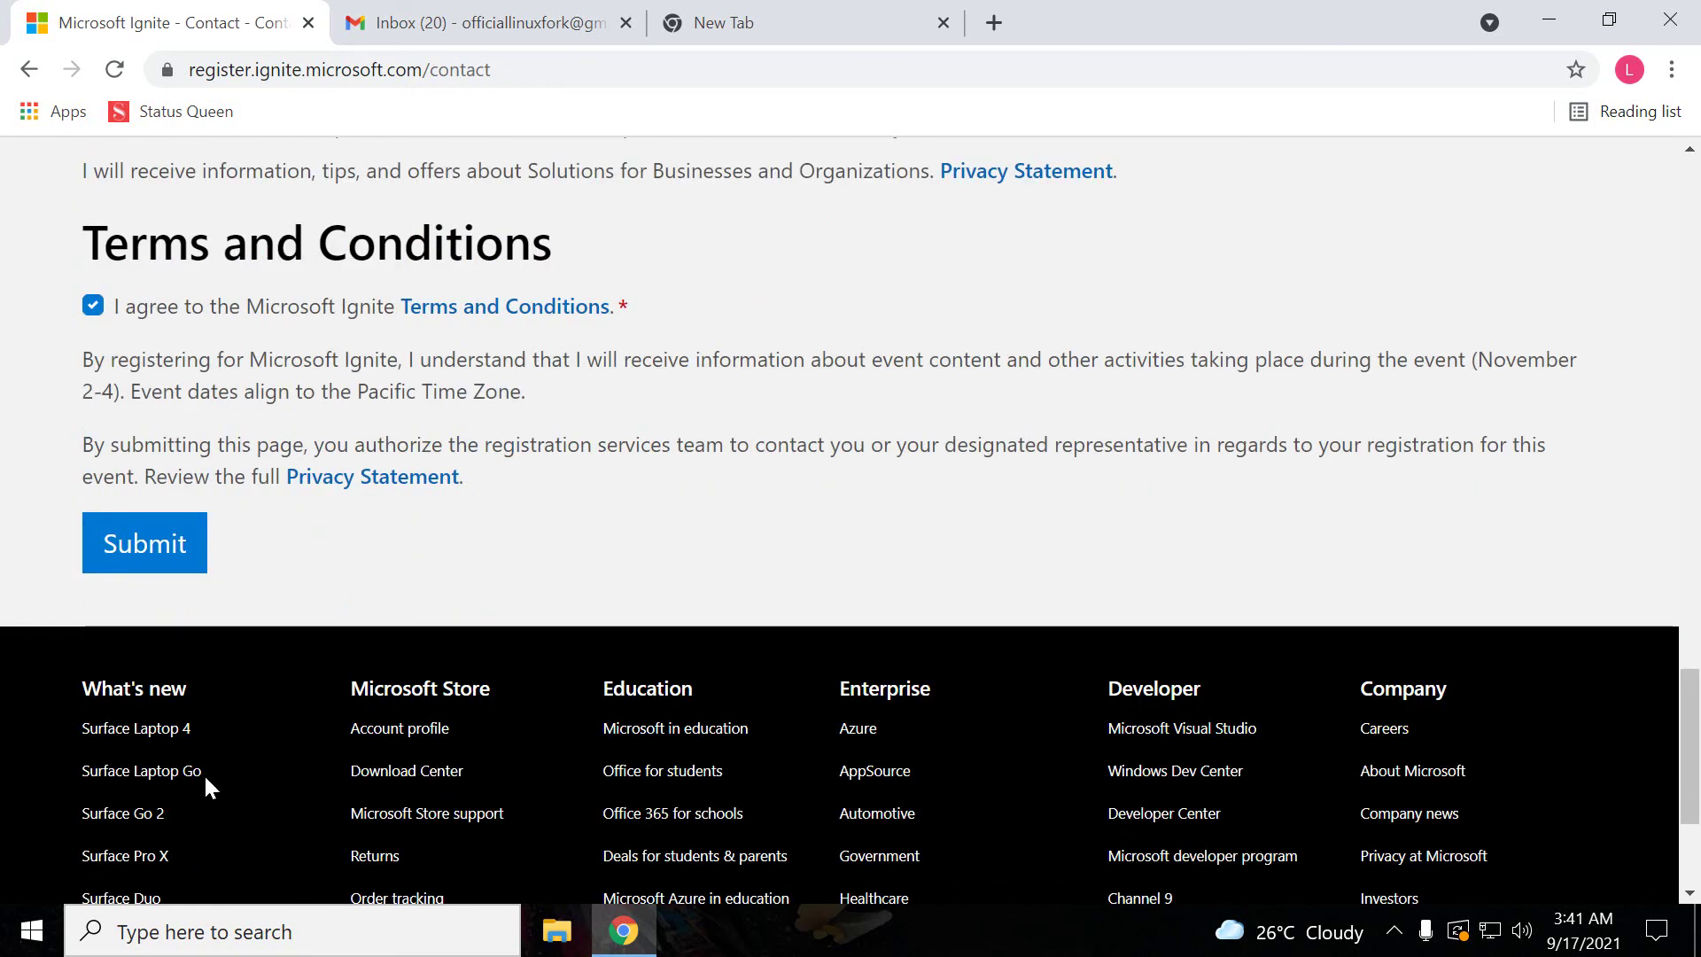
{"action": "left_click", "coordinate": [131, 554]}
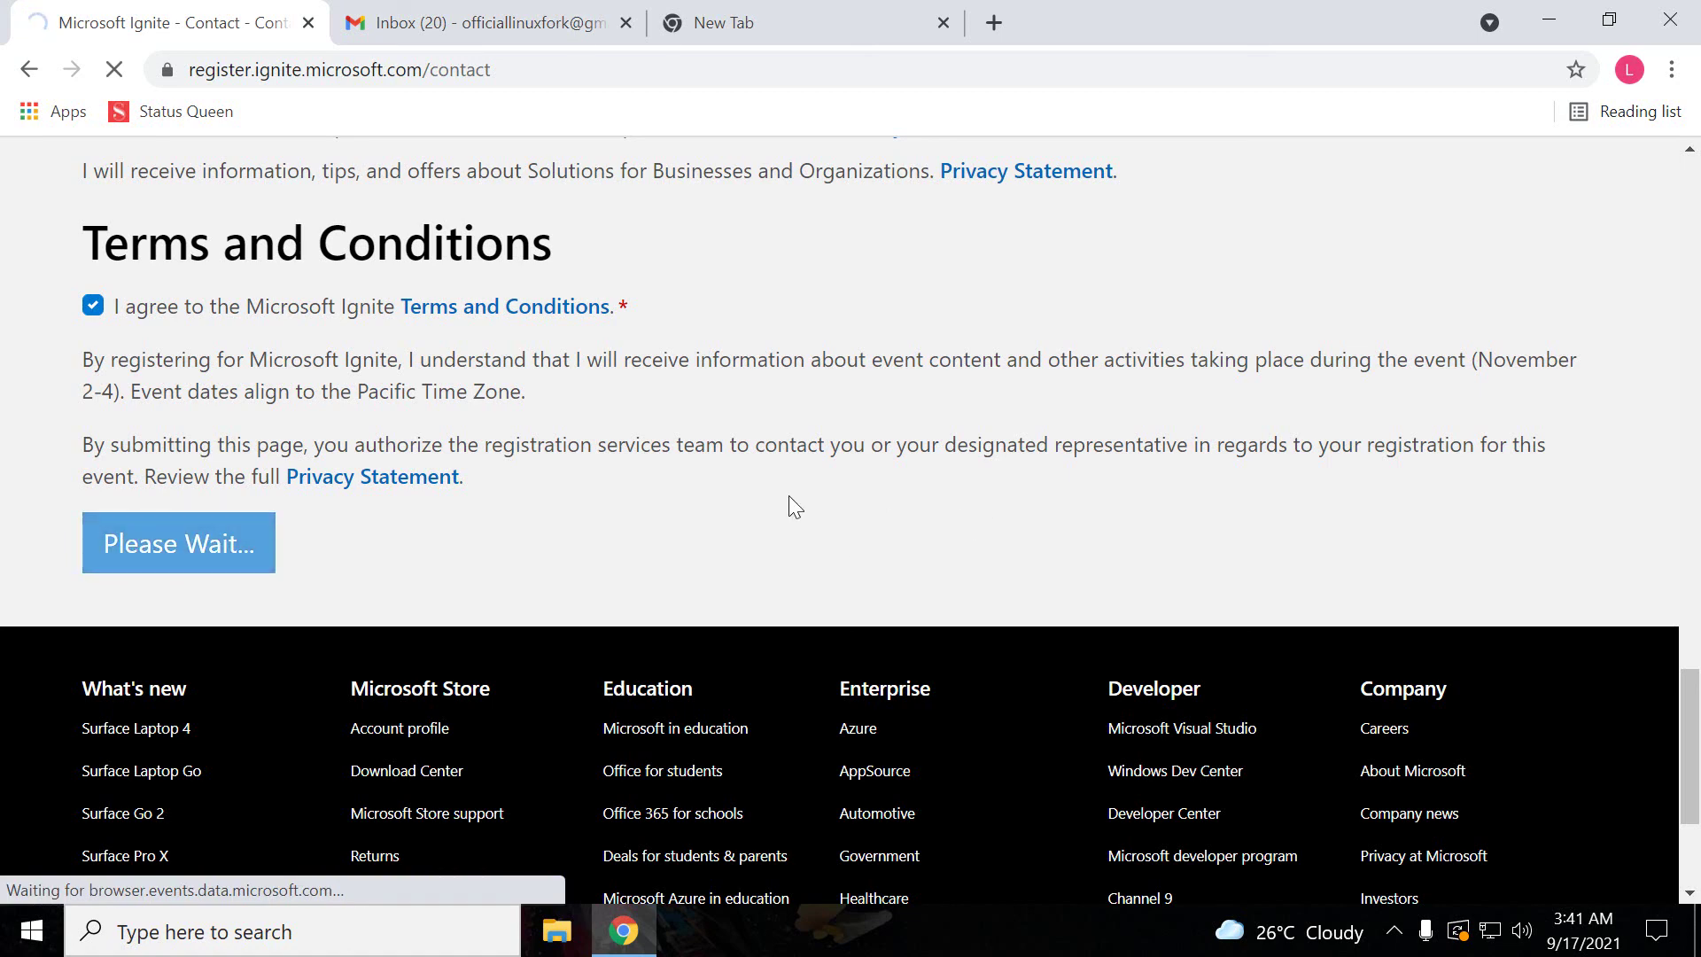
Step: Scroll the page while the contact form submits and the Survey step loads
{"action": "scroll", "coordinate": [753, 496], "scroll_direction": "up", "scroll_amount": 1}
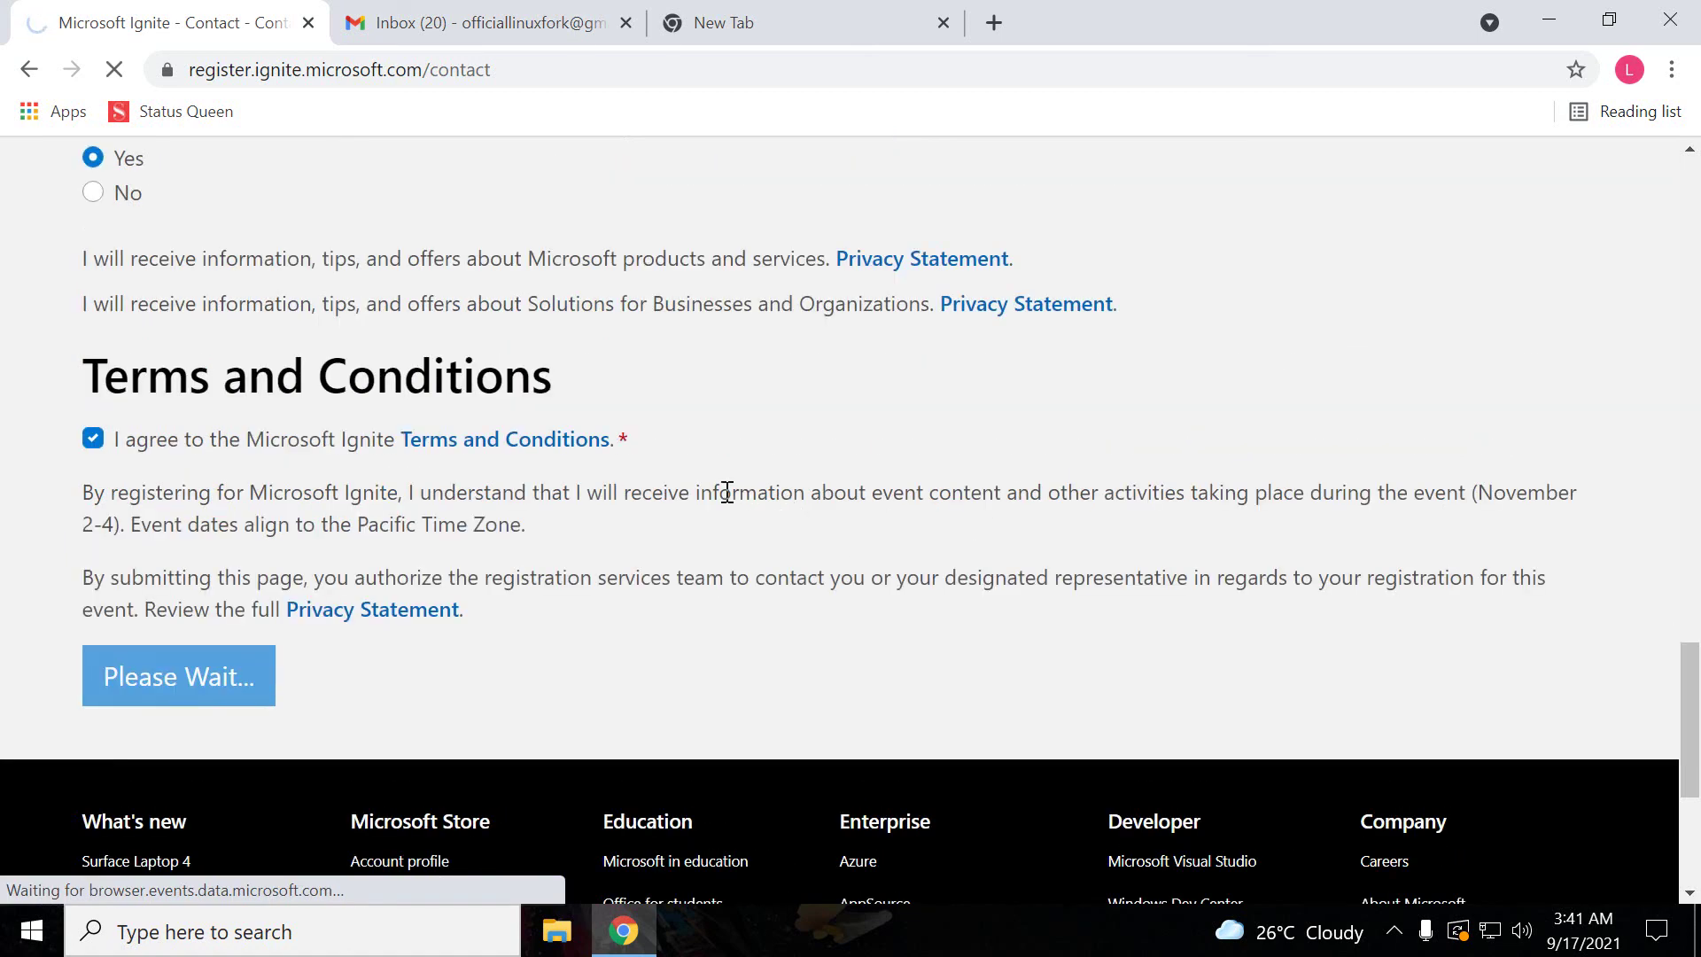
{"action": "scroll", "coordinate": [901, 454], "scroll_direction": "up", "scroll_amount": 2}
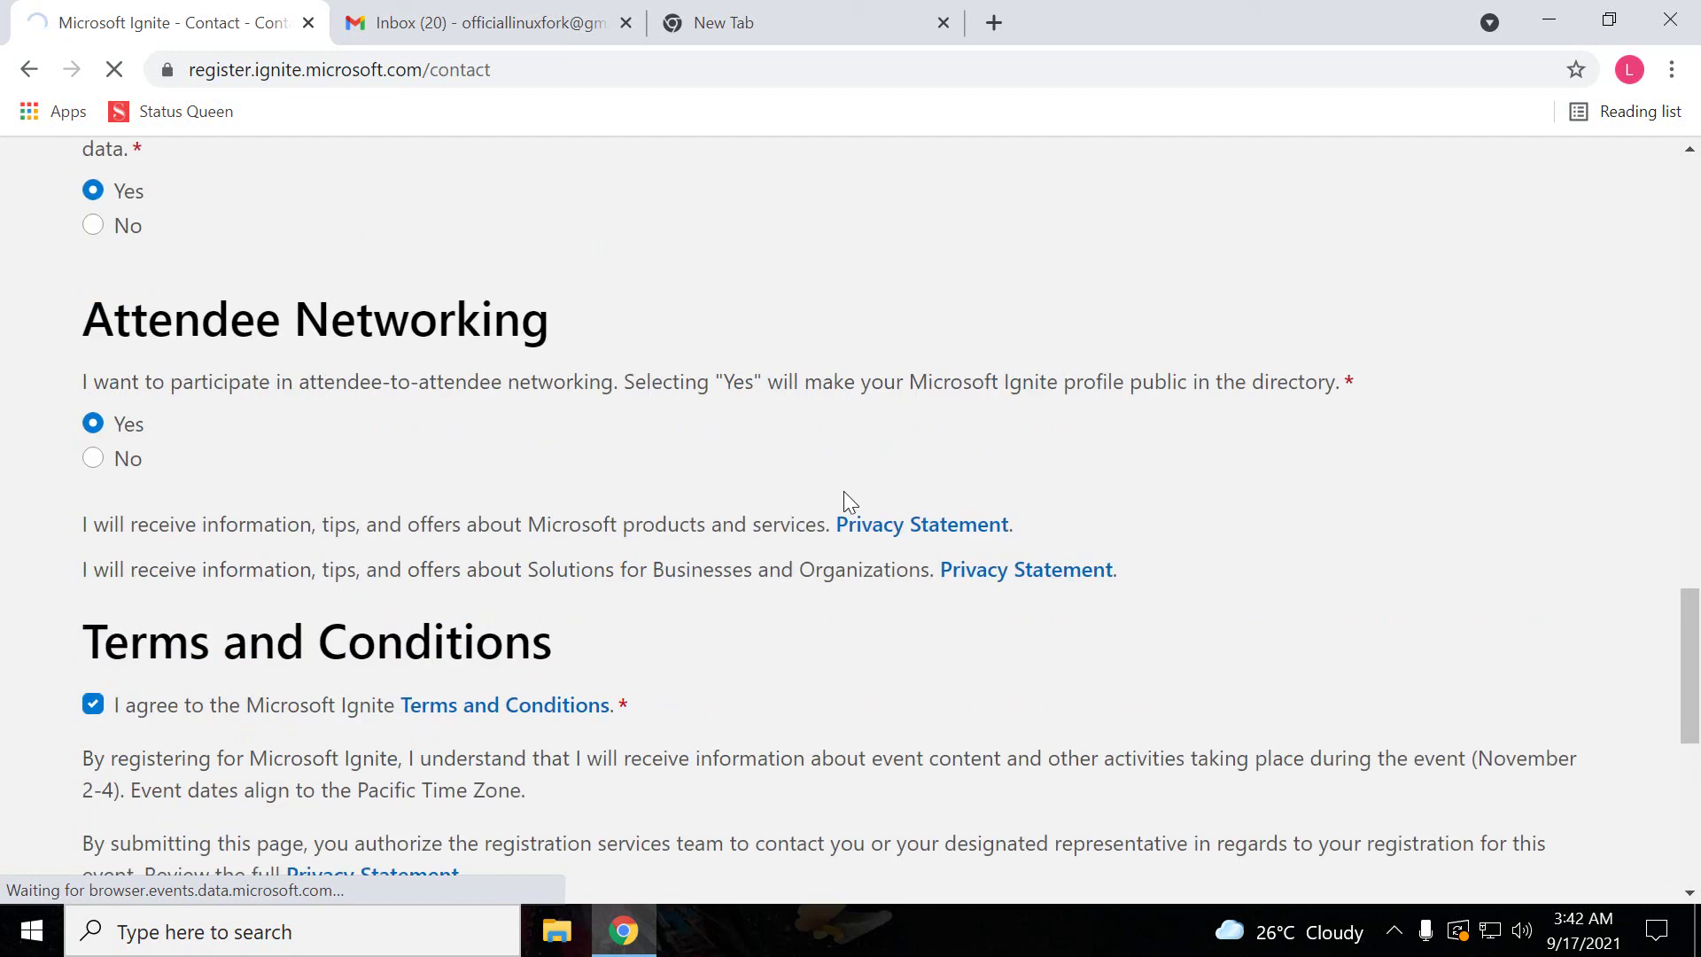
{"action": "scroll", "coordinate": [753, 479], "scroll_direction": "up", "scroll_amount": 1}
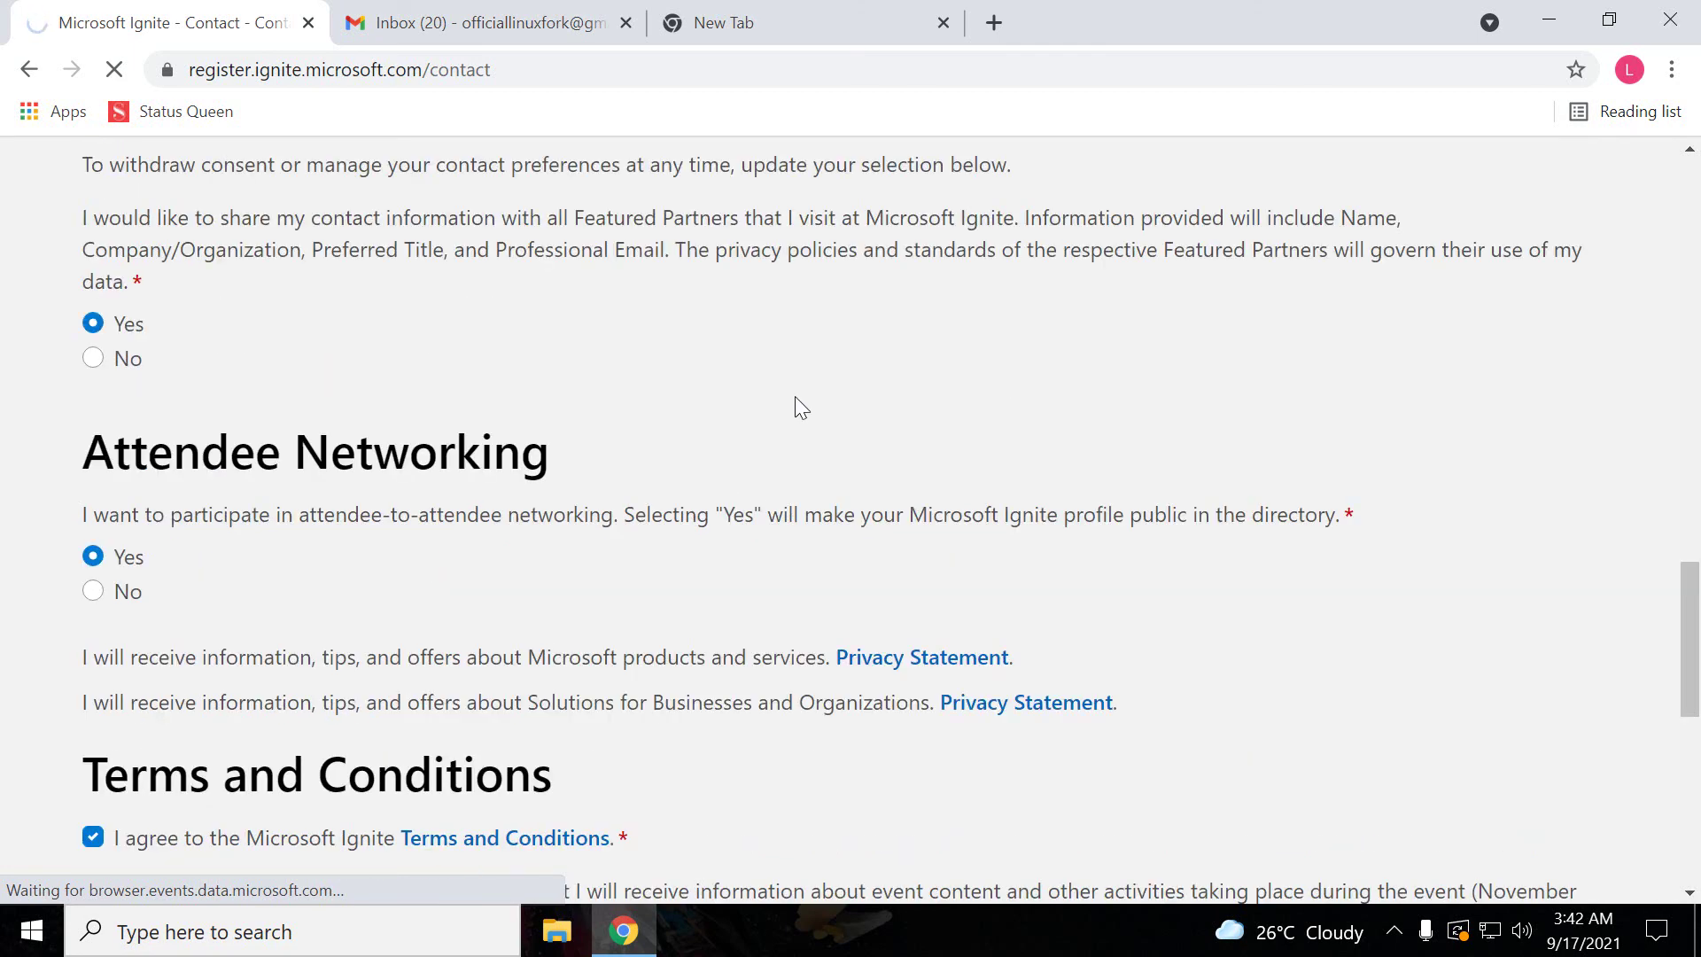
{"action": "scroll", "coordinate": [791, 416], "scroll_direction": "up", "scroll_amount": 2}
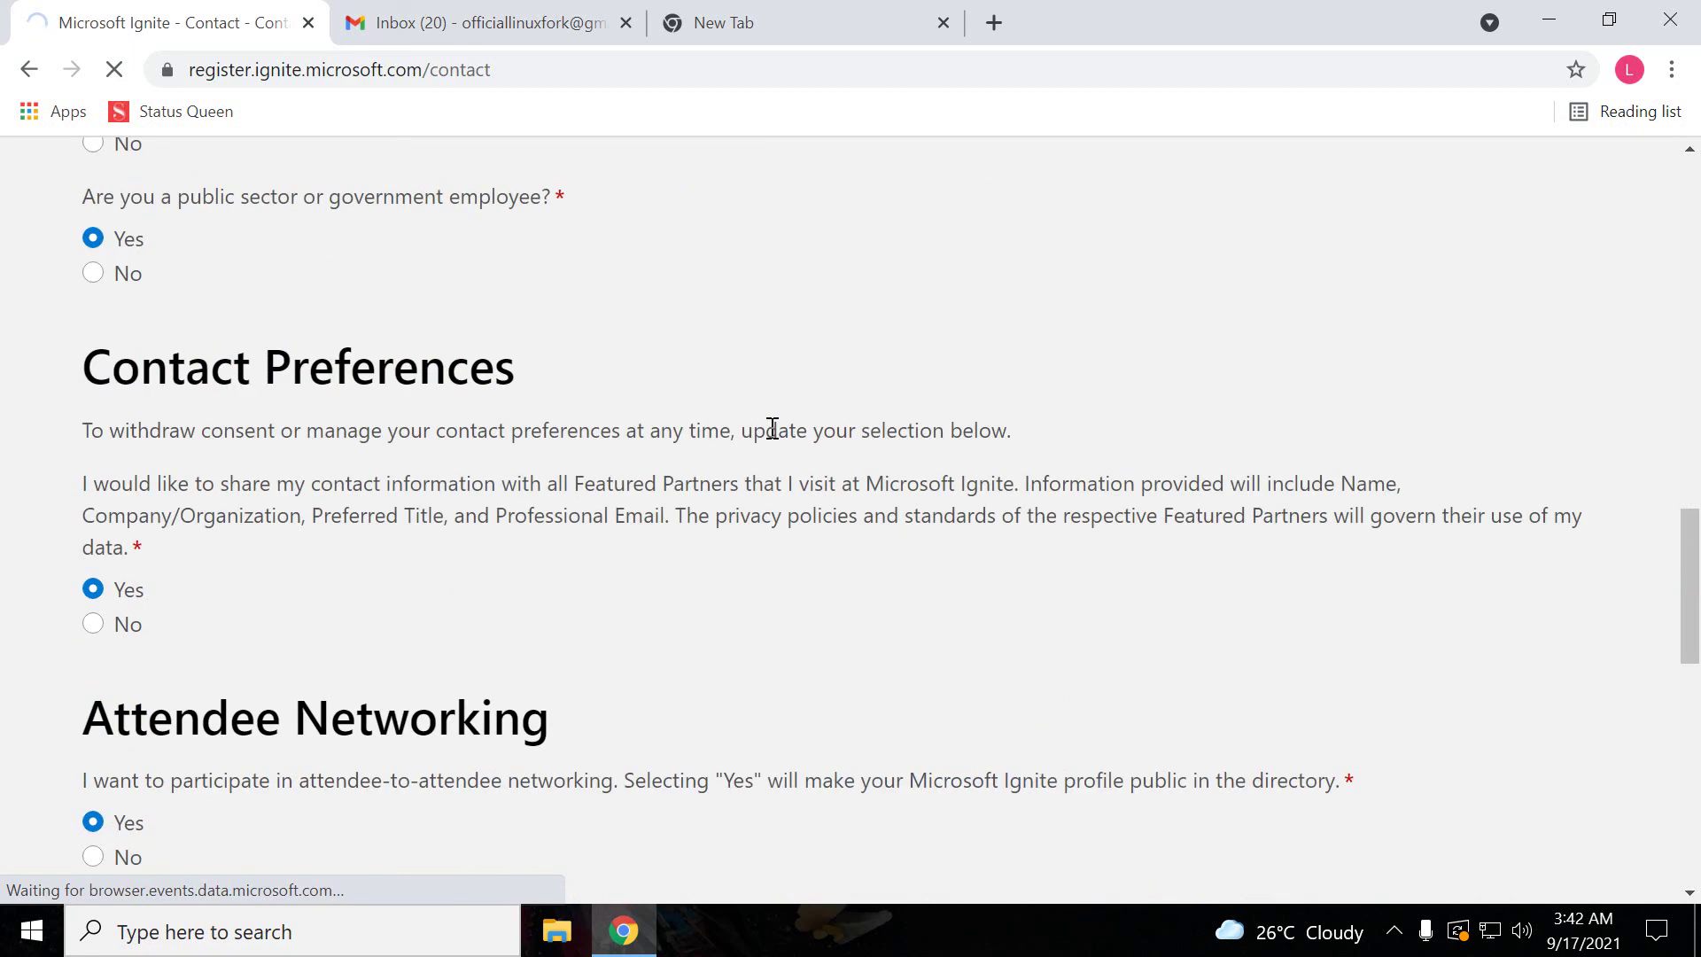
{"action": "scroll", "coordinate": [773, 429], "scroll_direction": "up", "scroll_amount": 1}
{"action": "scroll", "coordinate": [771, 428], "scroll_direction": "up", "scroll_amount": 1}
{"action": "scroll", "coordinate": [770, 428], "scroll_direction": "down", "scroll_amount": 2}
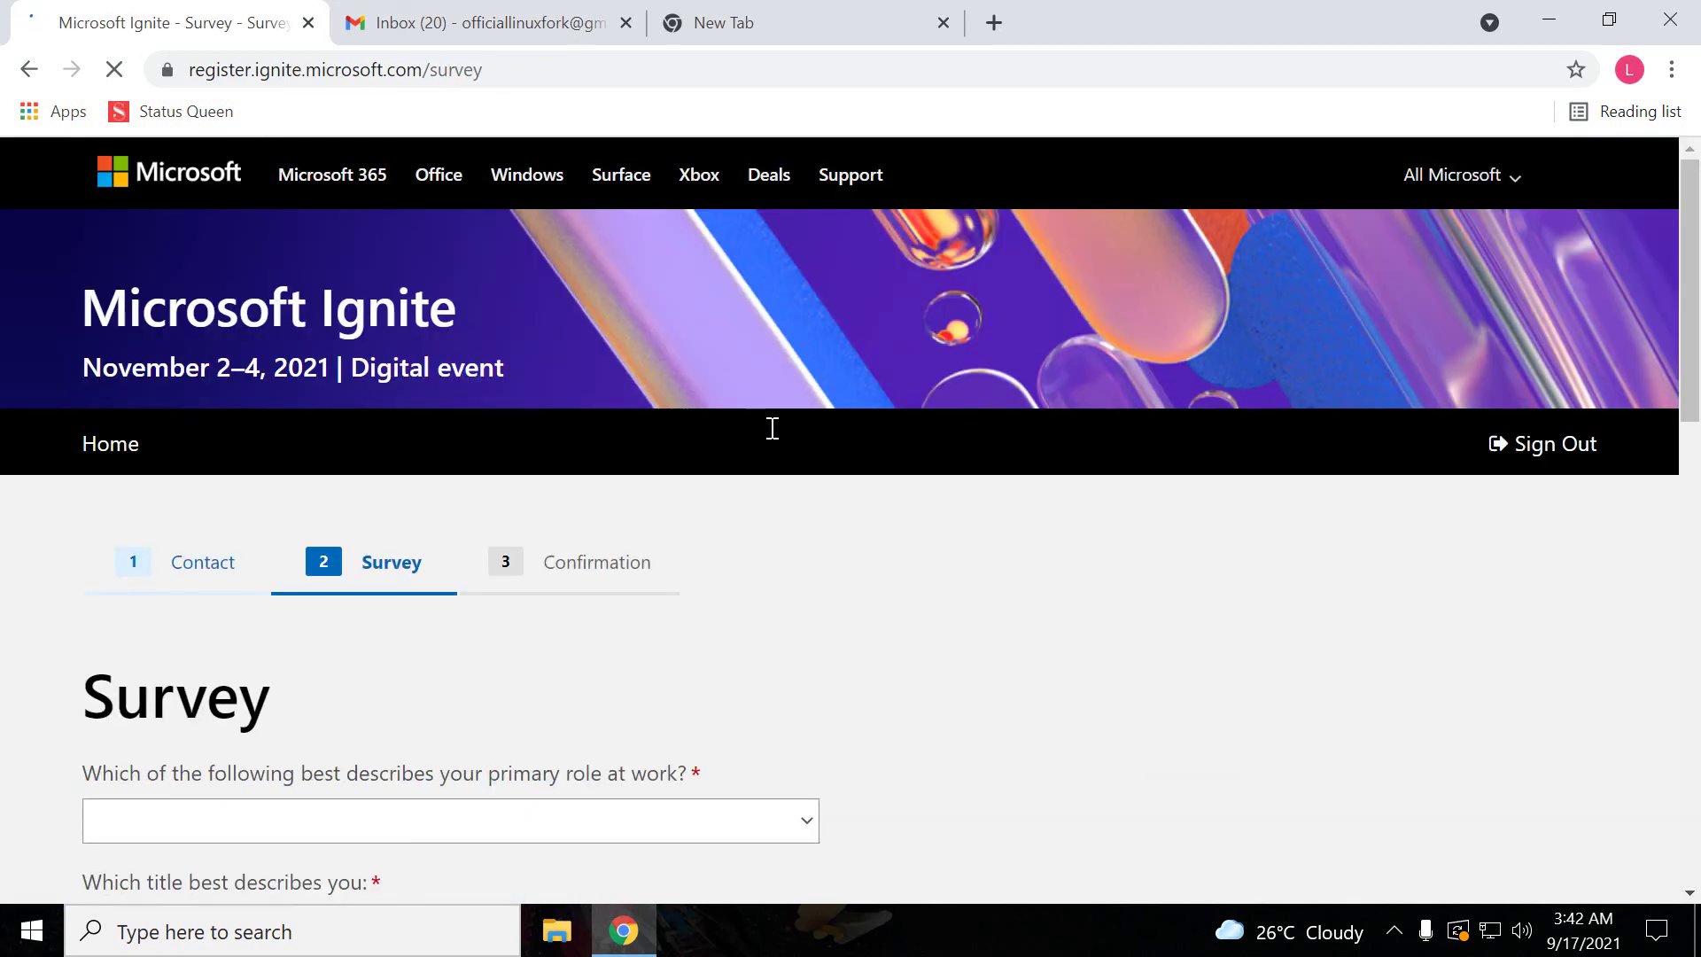
Step: Set the primary work role to 'I write code, architect applications…'
{"action": "scroll", "coordinate": [1054, 454], "scroll_direction": "down", "scroll_amount": 2}
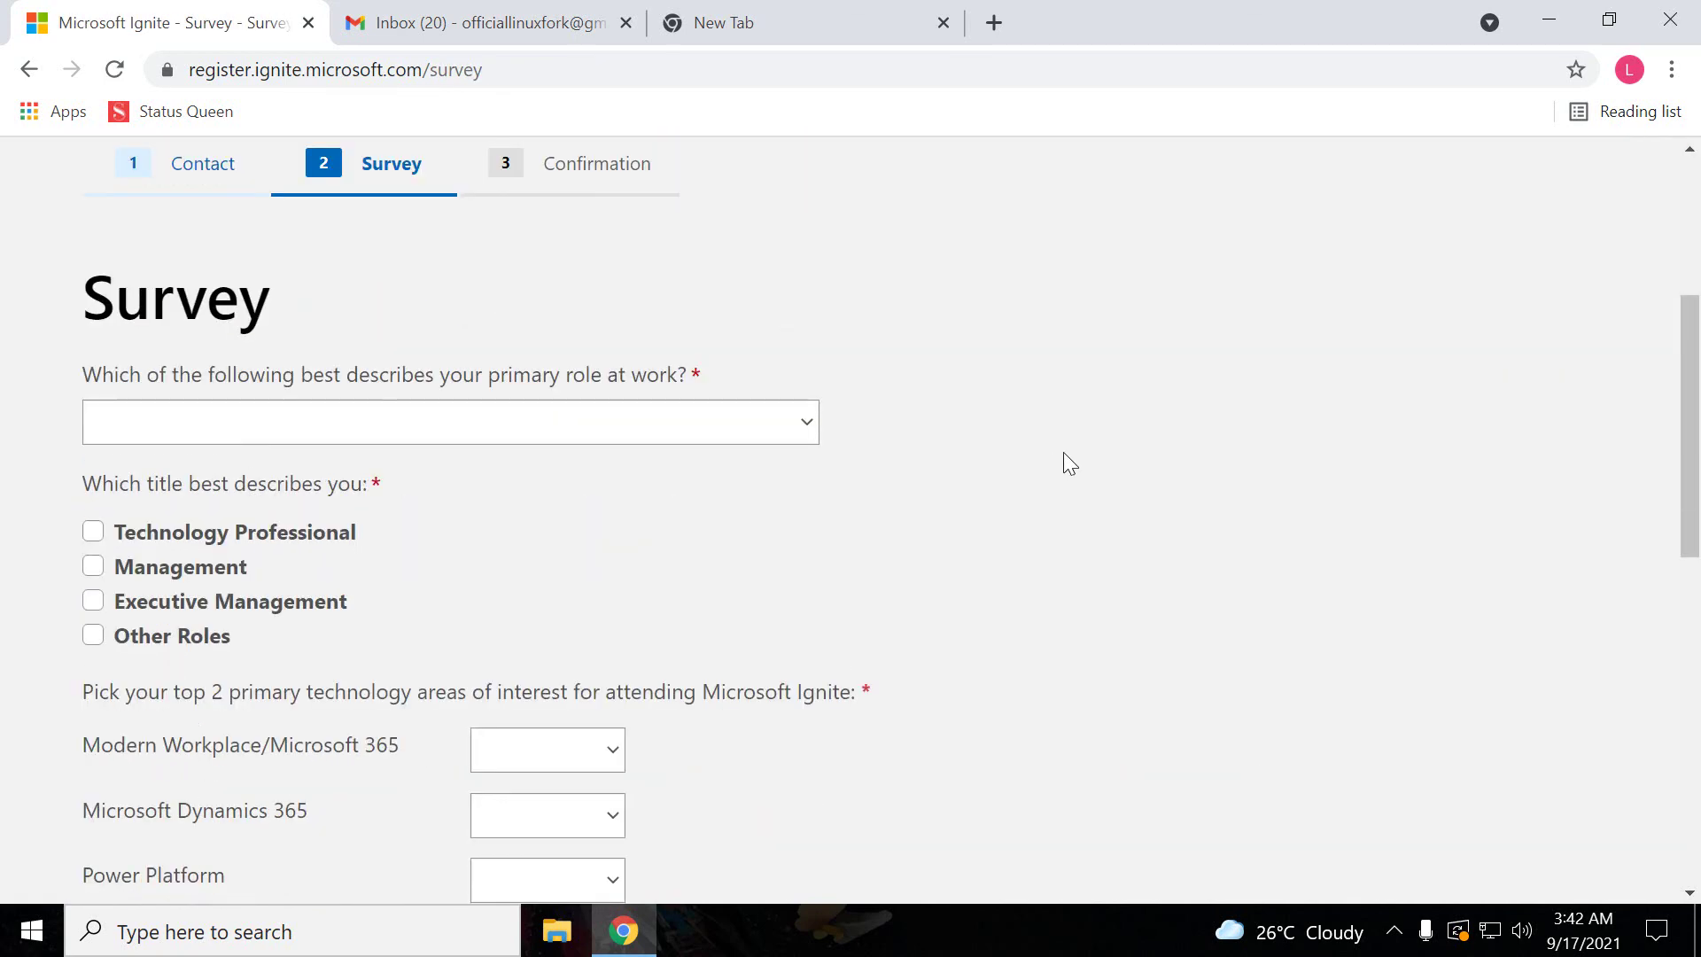
{"action": "scroll", "coordinate": [1068, 452], "scroll_direction": "down", "scroll_amount": 1}
{"action": "scroll", "coordinate": [1078, 453], "scroll_direction": "up", "scroll_amount": 1}
{"action": "left_click", "coordinate": [667, 434]}
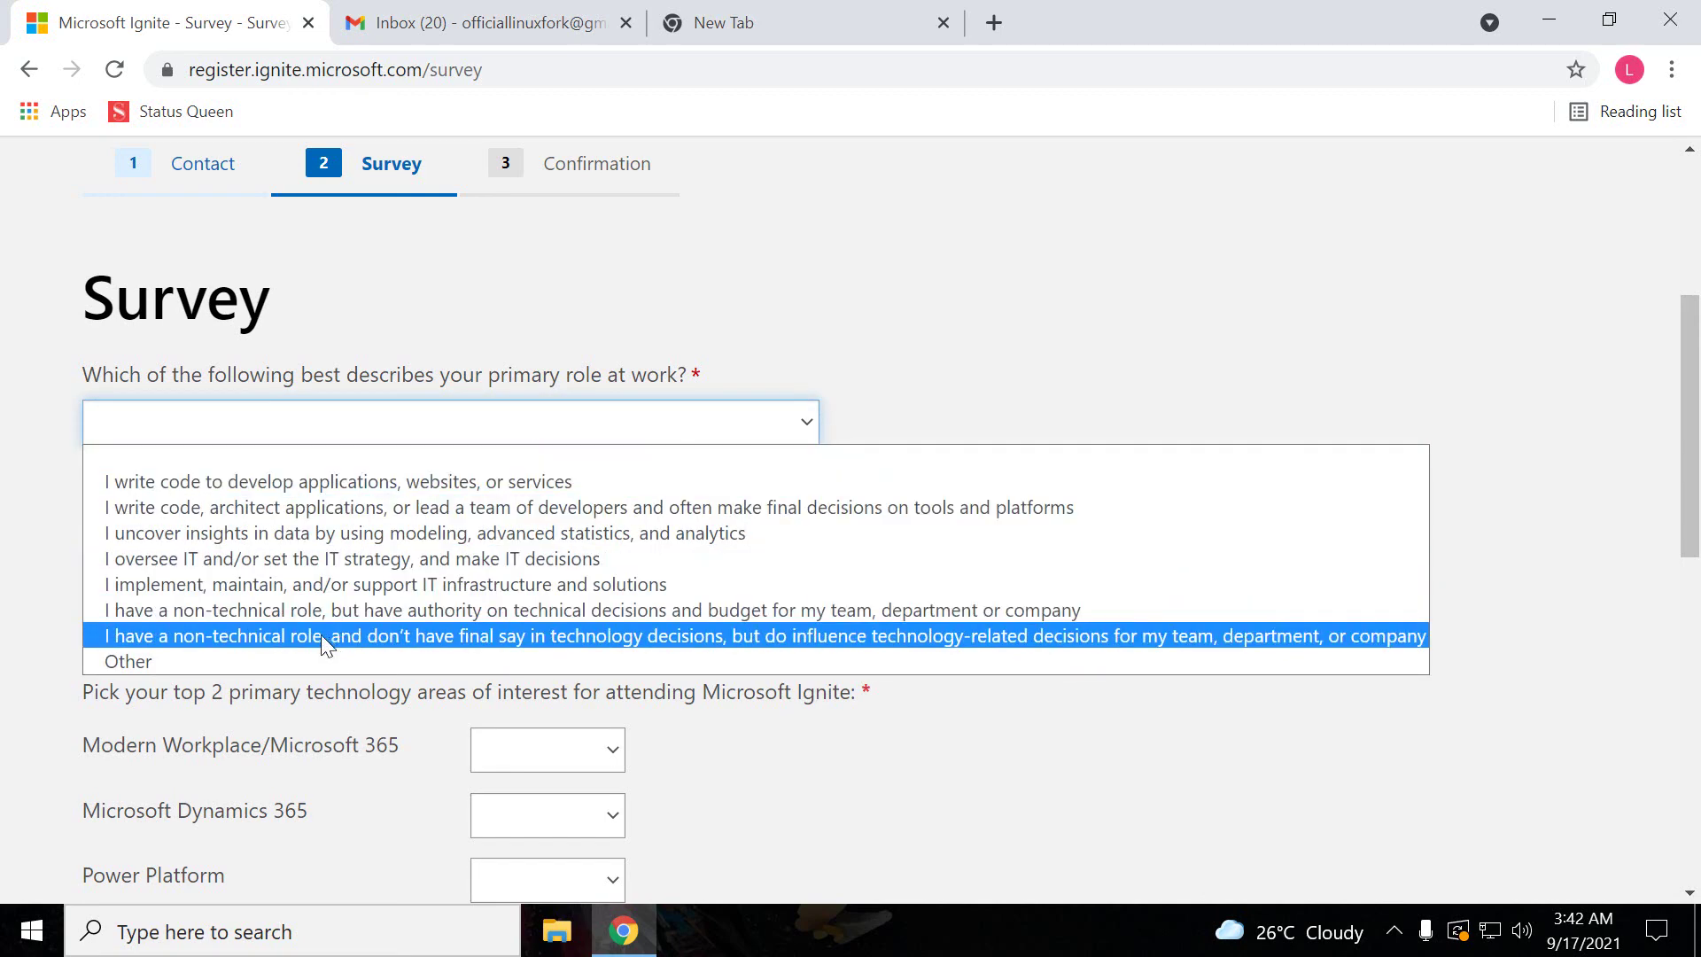
{"action": "left_click", "coordinate": [454, 508]}
Step: Set the job title to Technology Professional › Architect › Cloud Architect
{"action": "scroll", "coordinate": [969, 414], "scroll_direction": "down", "scroll_amount": 2}
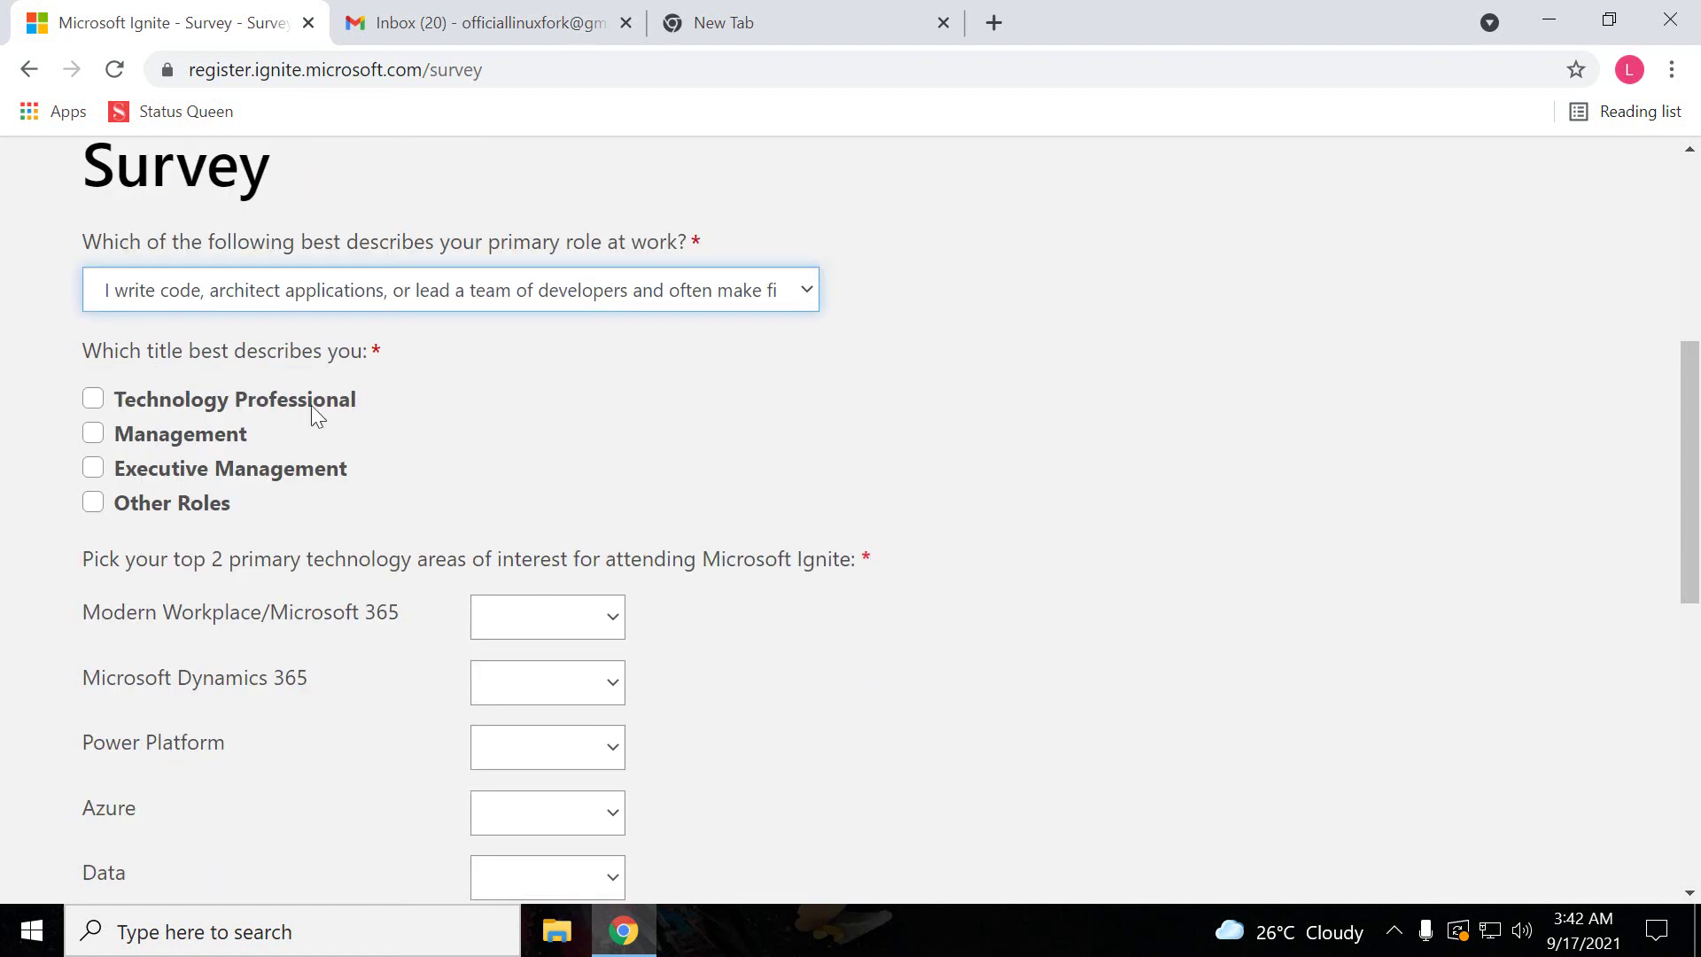
{"action": "left_click", "coordinate": [85, 403]}
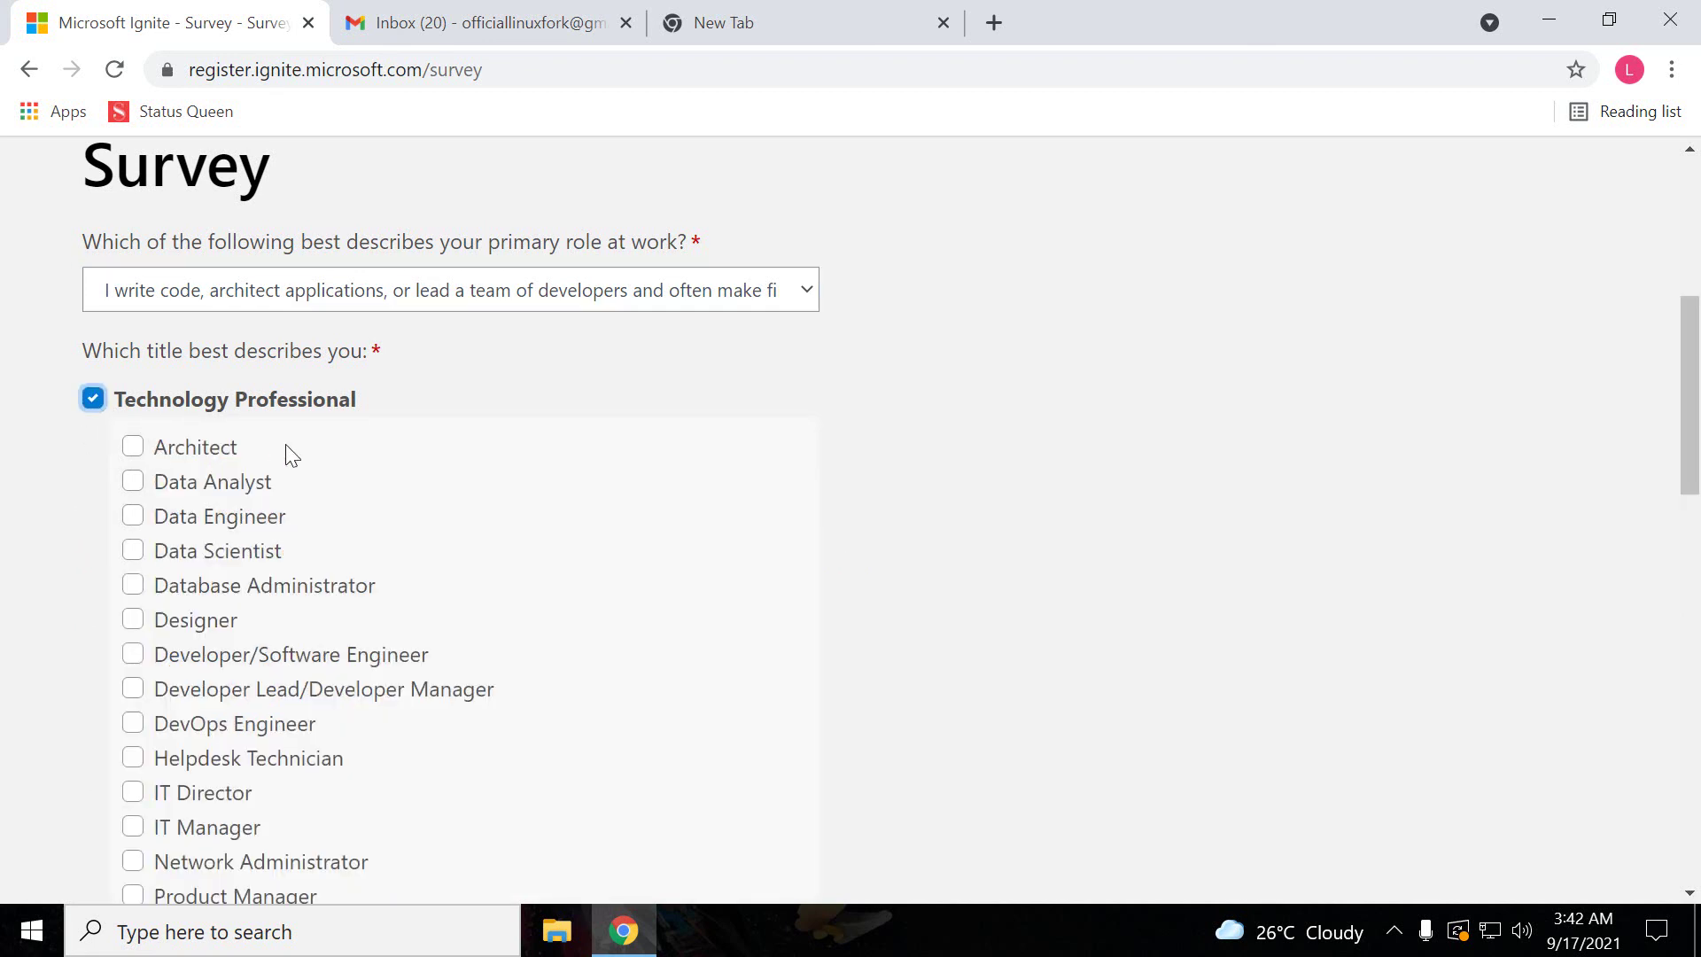
{"action": "left_click", "coordinate": [134, 446]}
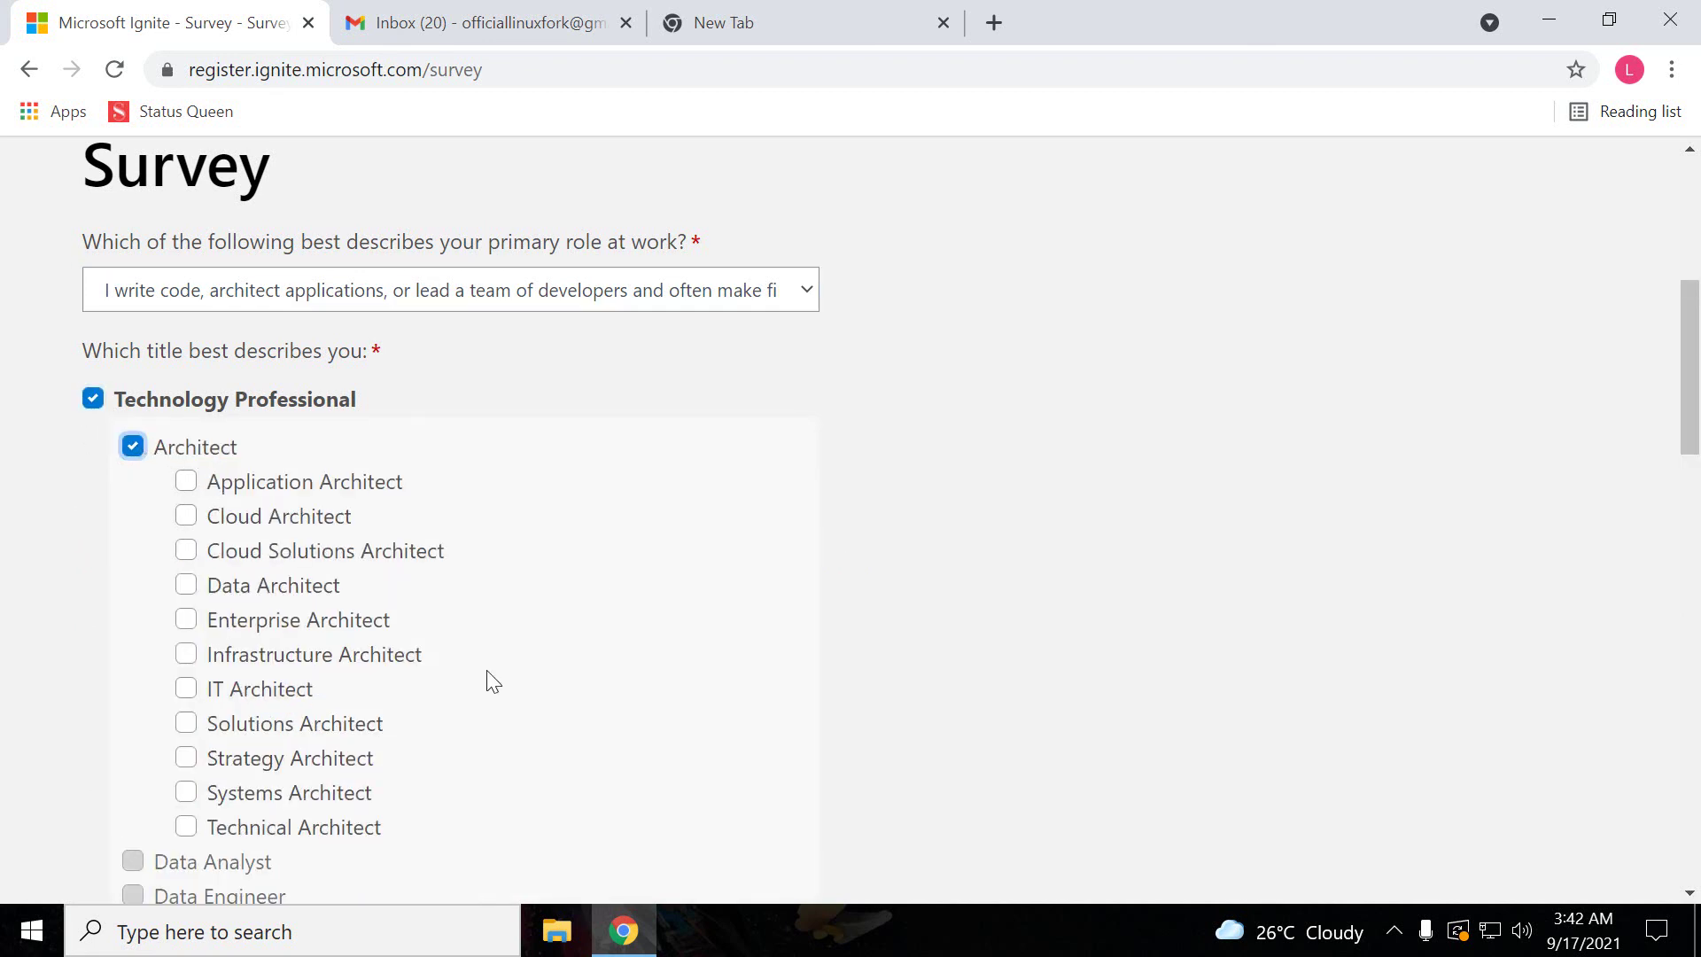
{"action": "left_click", "coordinate": [186, 515]}
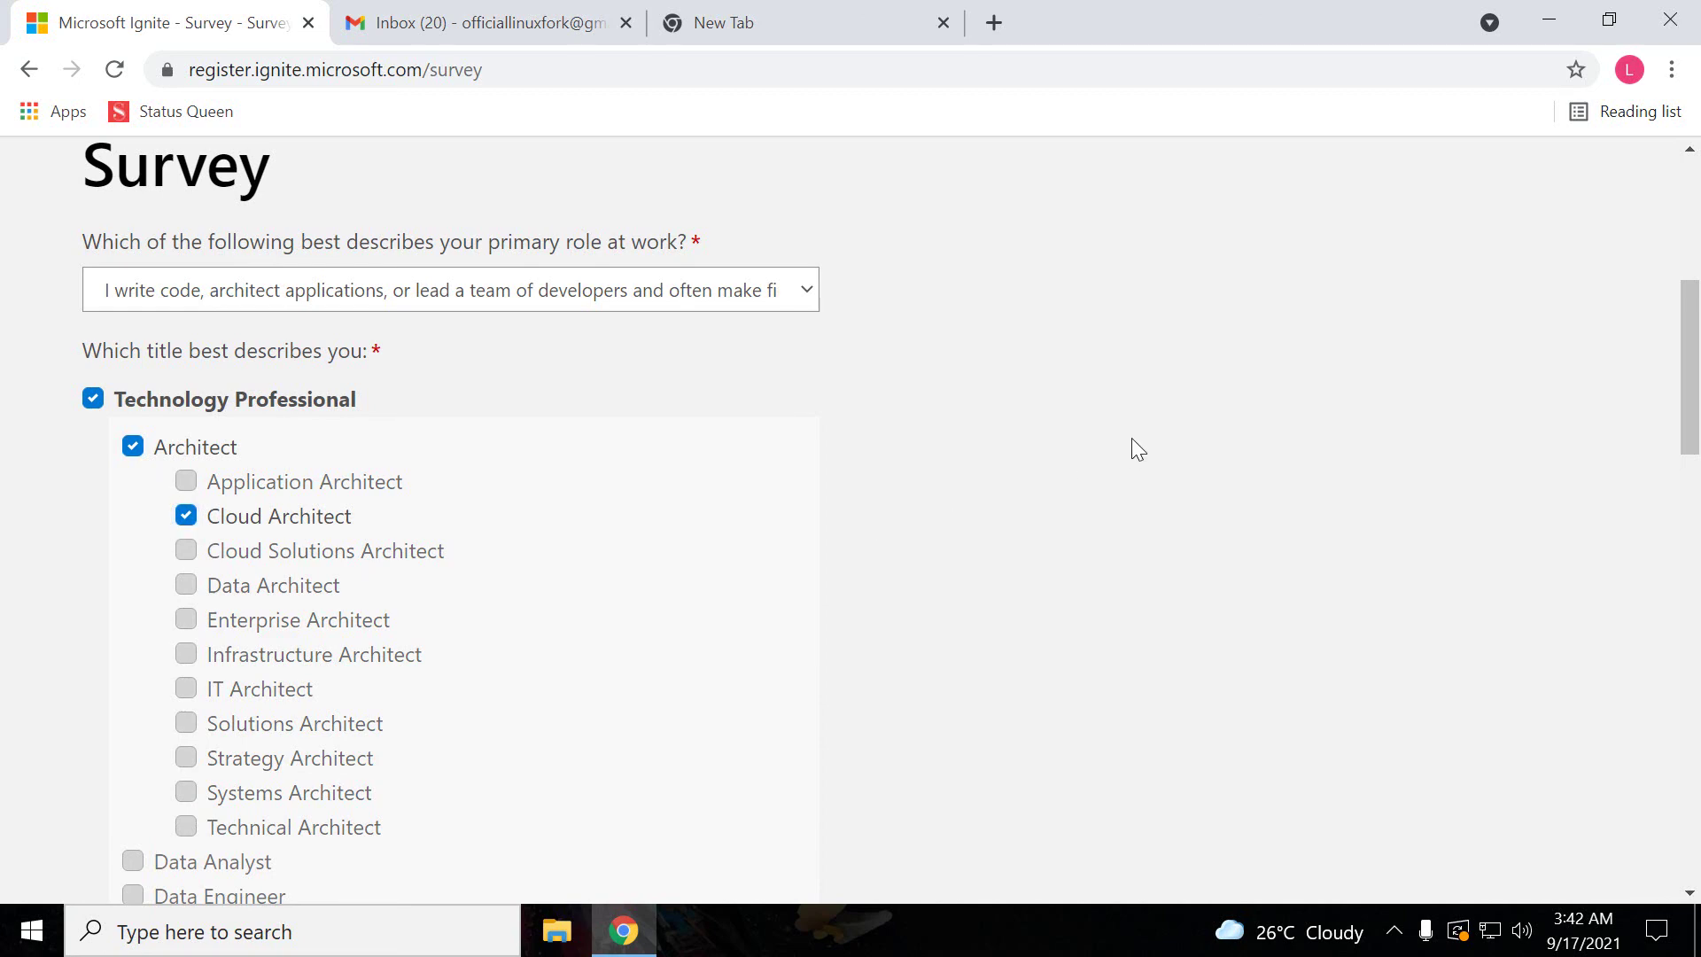
{"action": "scroll", "coordinate": [1116, 469], "scroll_direction": "down", "scroll_amount": 6}
{"action": "scroll", "coordinate": [1130, 542], "scroll_direction": "down", "scroll_amount": 6}
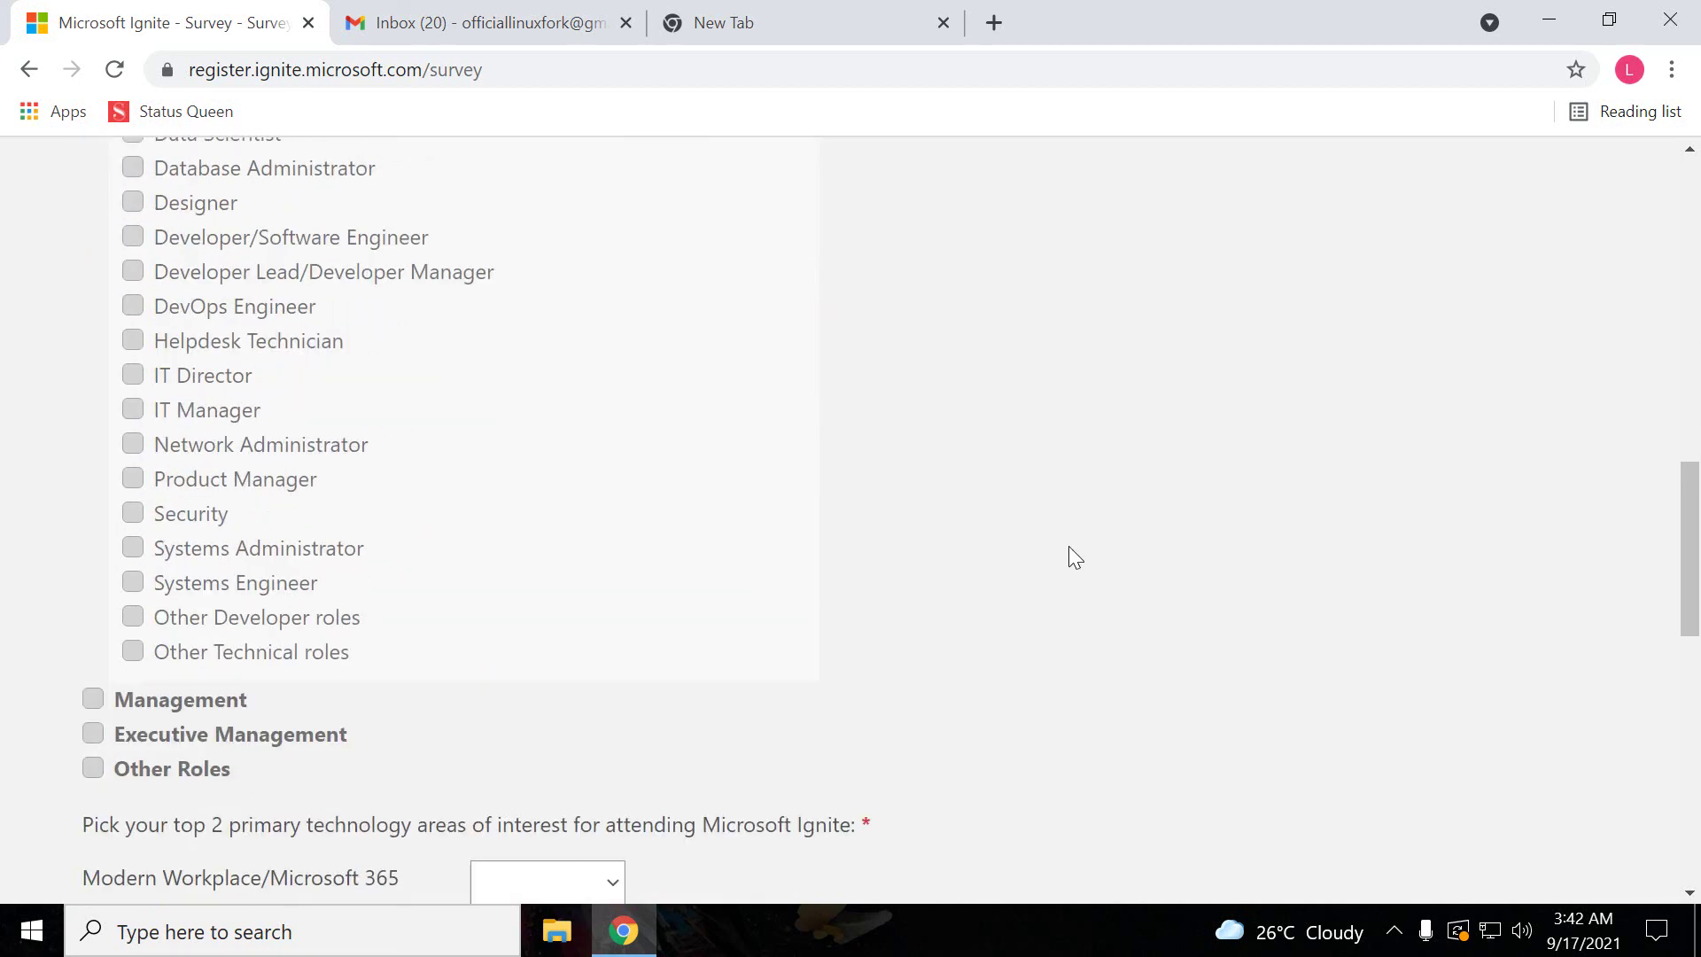
{"action": "scroll", "coordinate": [1159, 522], "scroll_direction": "down", "scroll_amount": 2}
{"action": "scroll", "coordinate": [1151, 542], "scroll_direction": "down", "scroll_amount": 2}
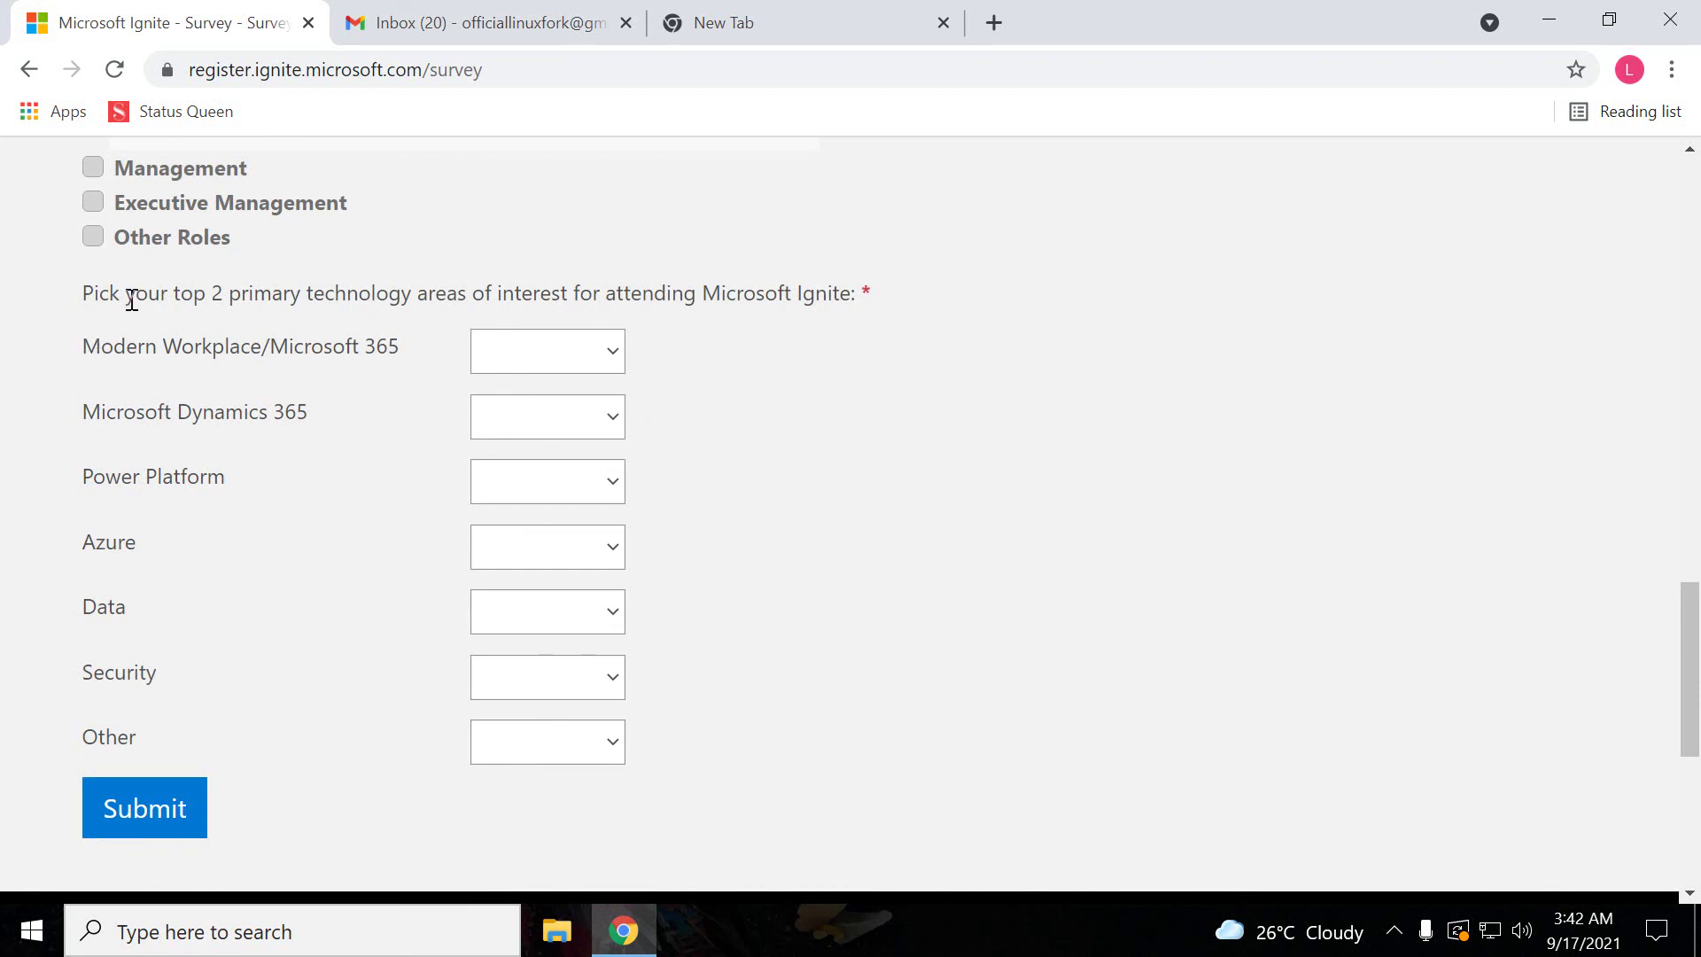
Step: Rank Azure 1 and Data 2 in the 'Pick your top 2' technology areas question
{"action": "left_click_drag", "start_coordinate": [130, 297], "coordinate": [913, 311]}
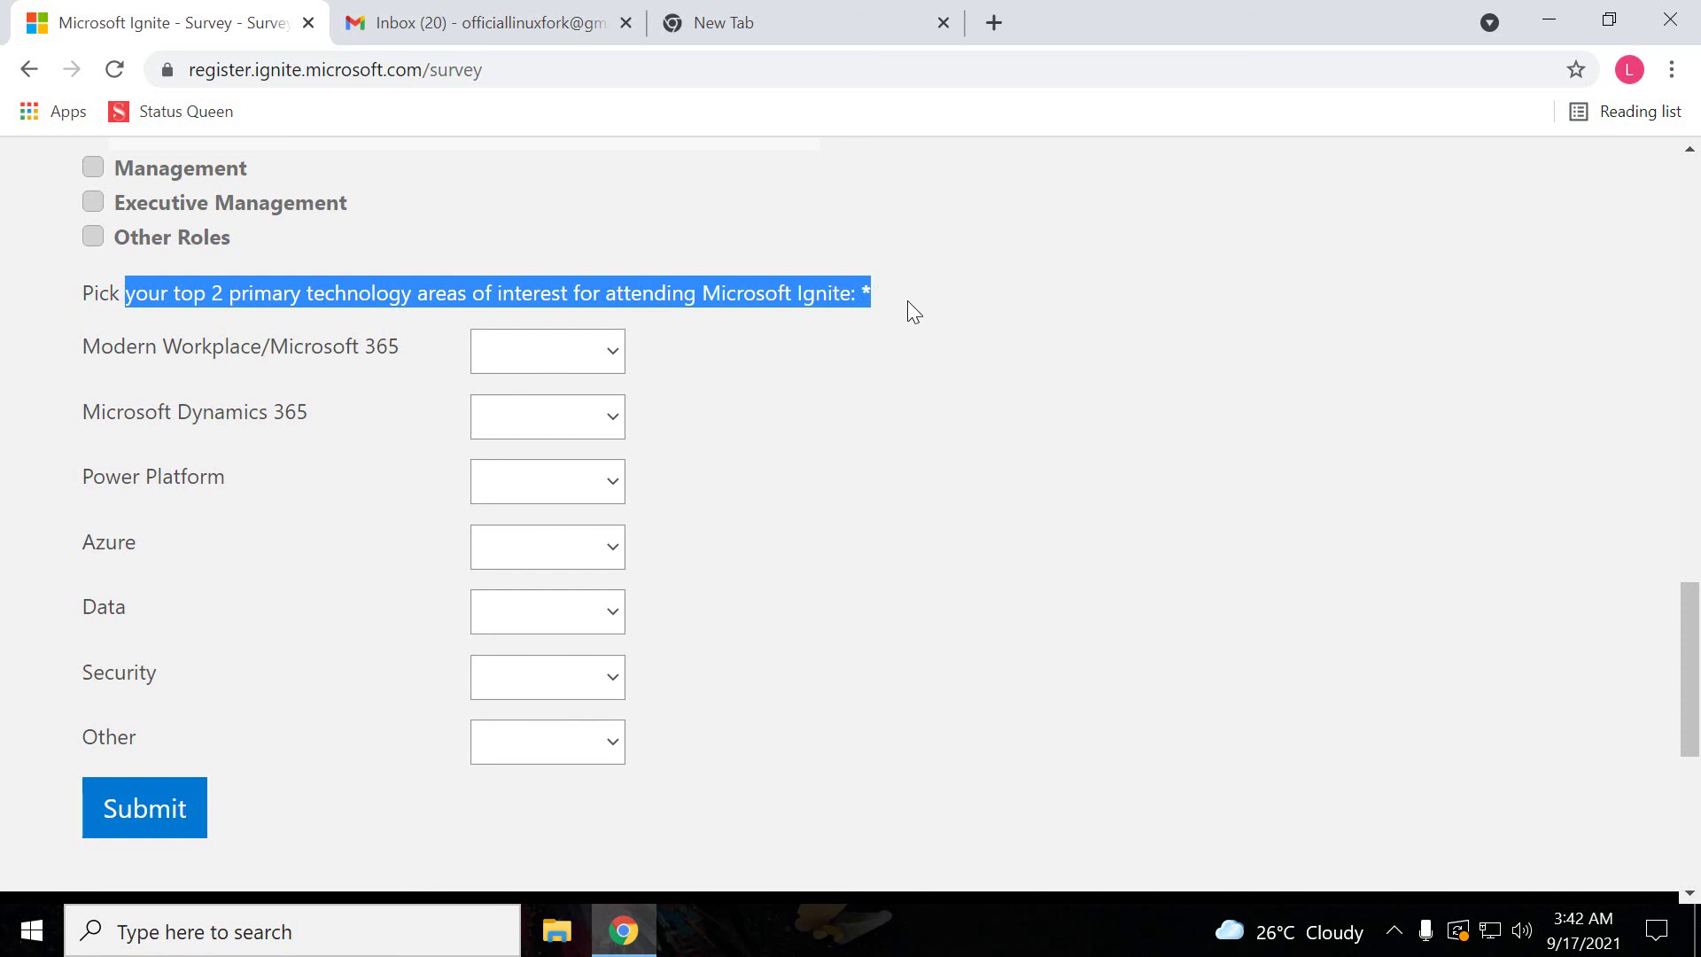
{"action": "scroll", "coordinate": [859, 480], "scroll_direction": "down", "scroll_amount": 1}
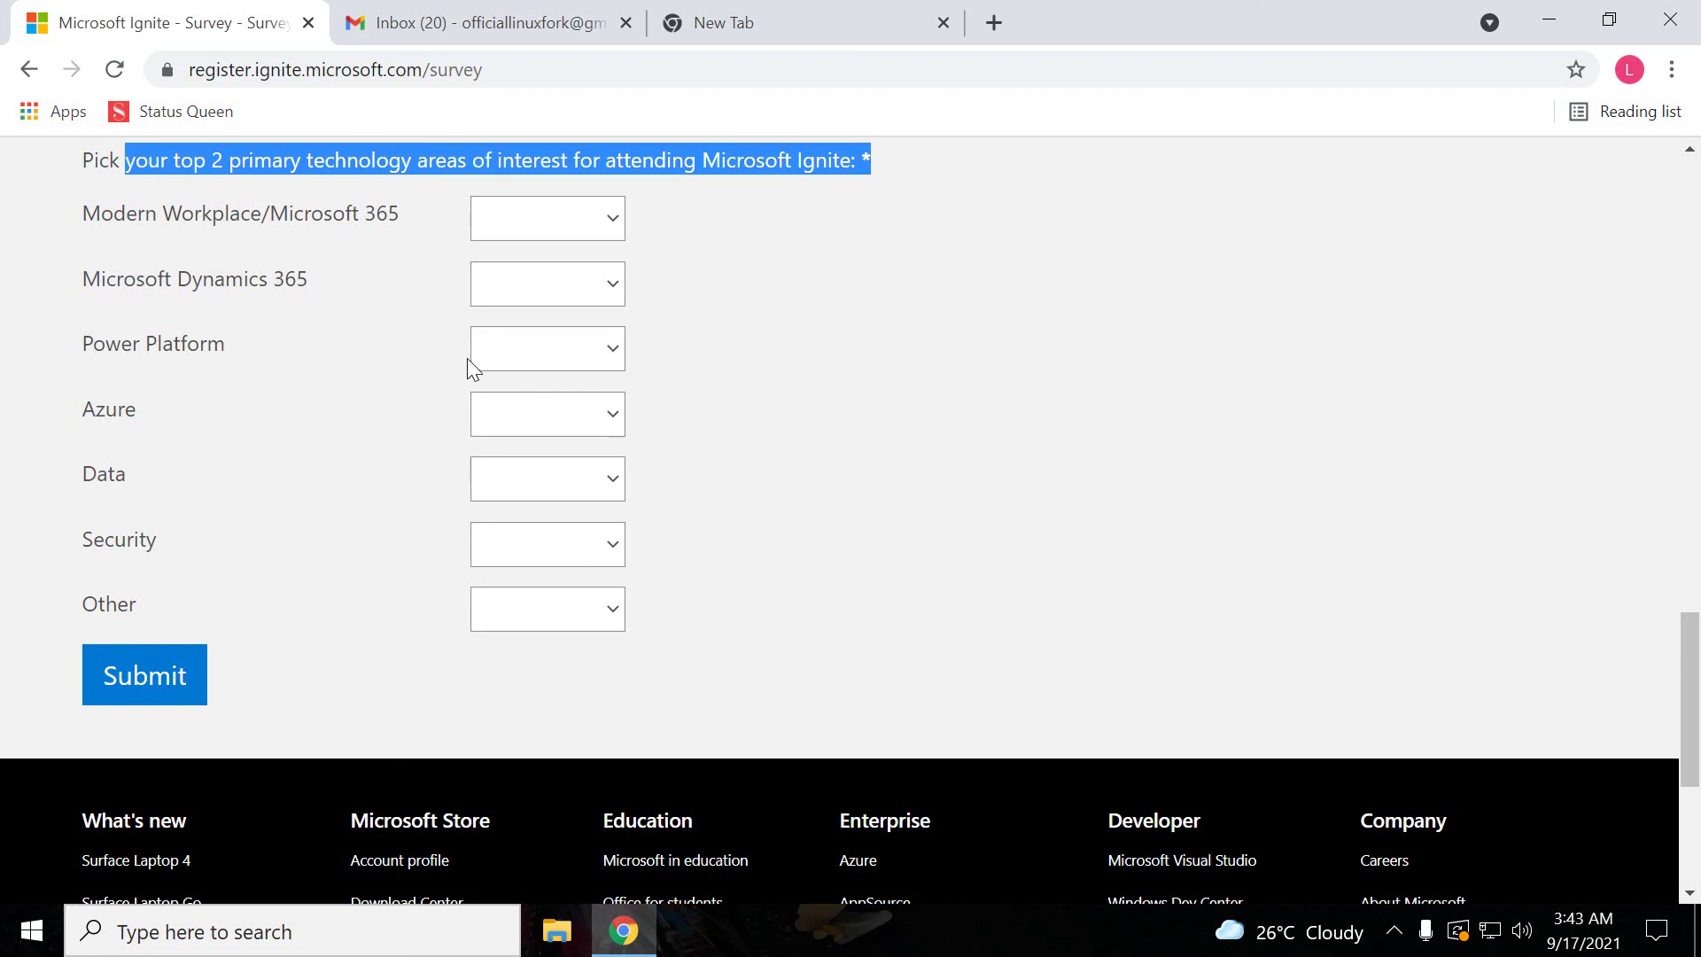
{"action": "scroll", "coordinate": [246, 443], "scroll_direction": "up", "scroll_amount": 1}
{"action": "scroll", "coordinate": [263, 327], "scroll_direction": "down", "scroll_amount": 1}
{"action": "left_click", "coordinate": [595, 412]}
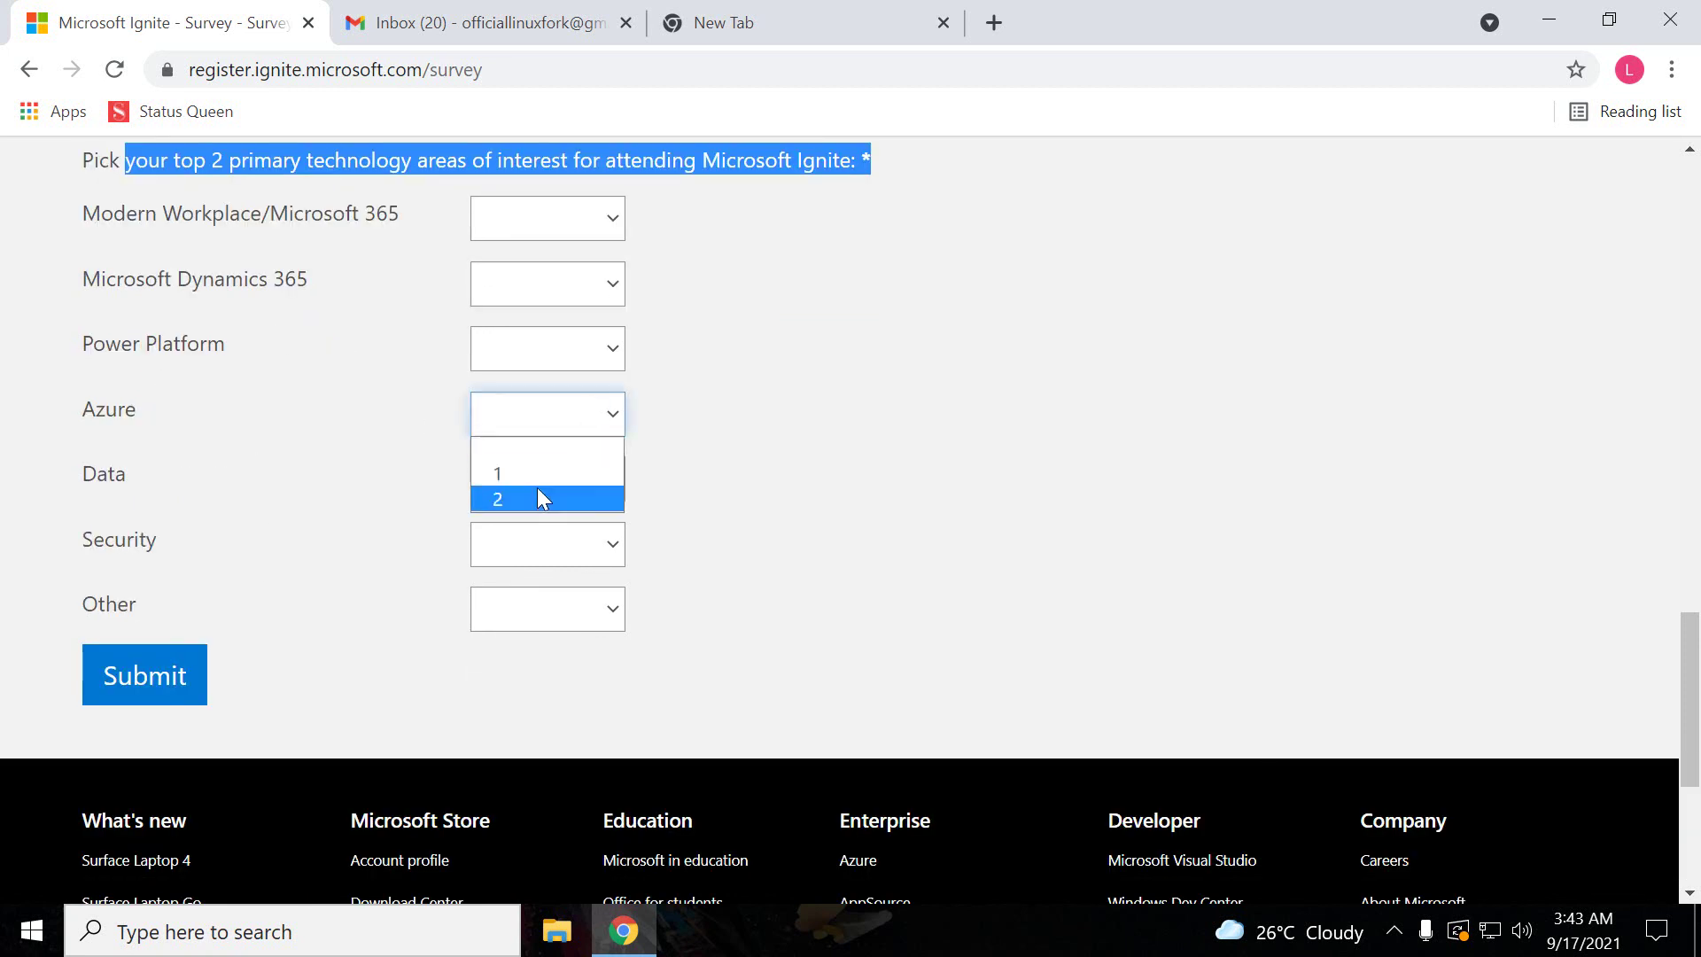
{"action": "left_click", "coordinate": [494, 475]}
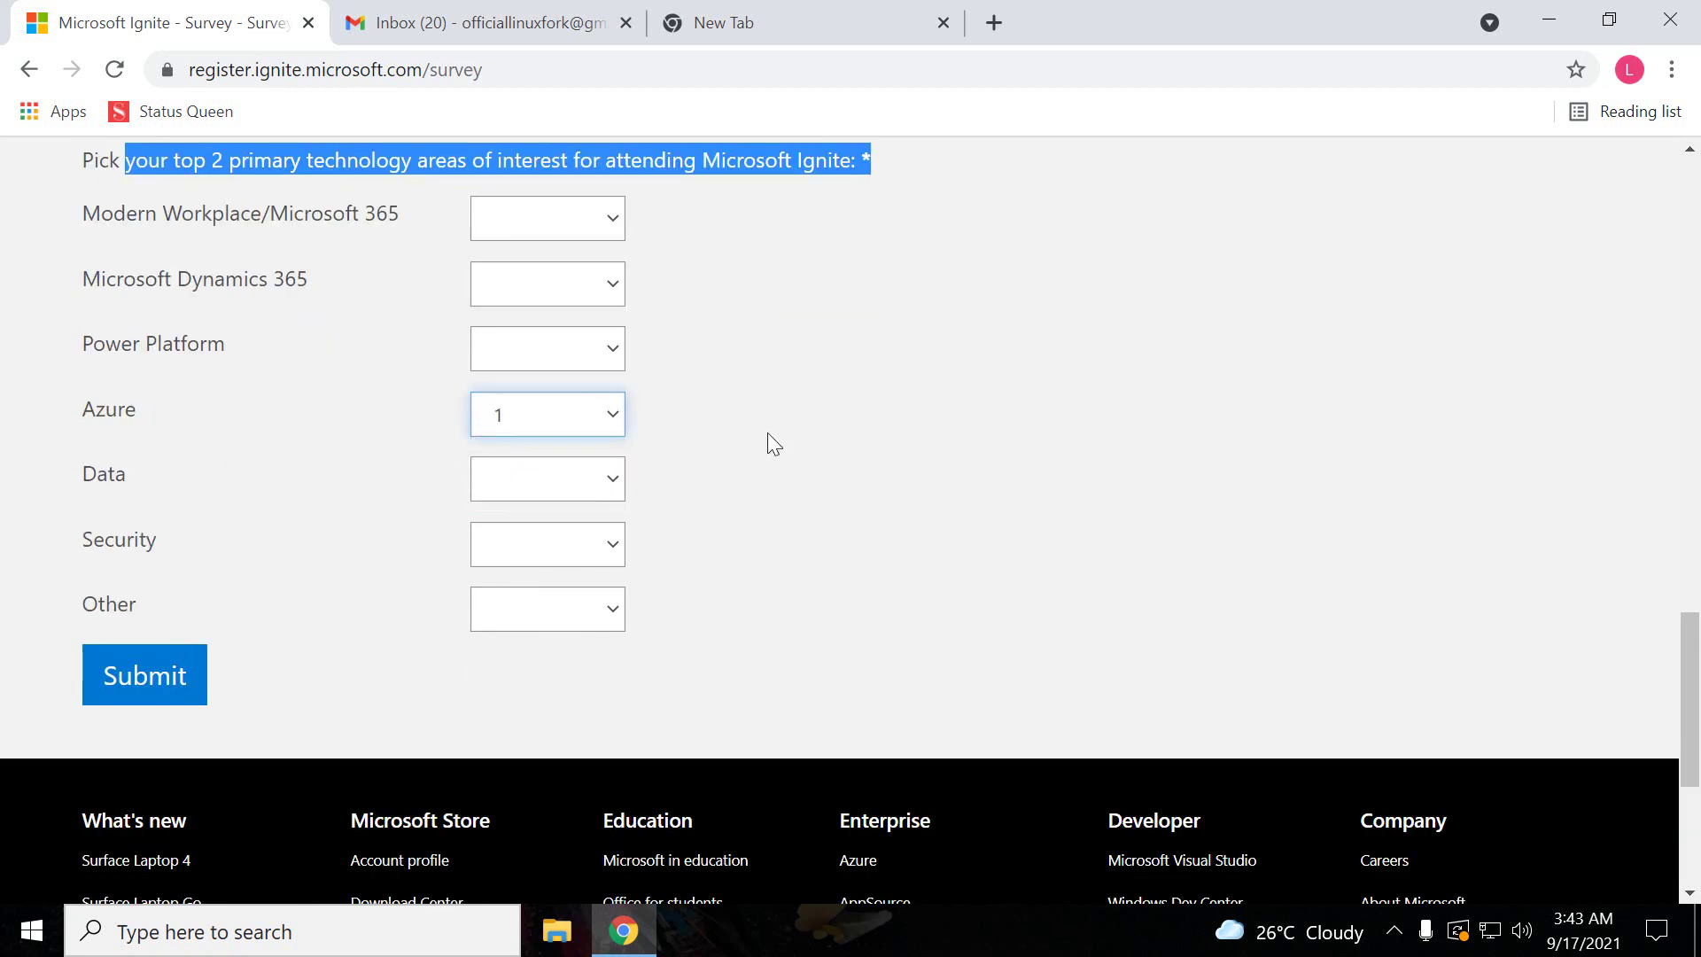
{"action": "left_click", "coordinate": [563, 480]}
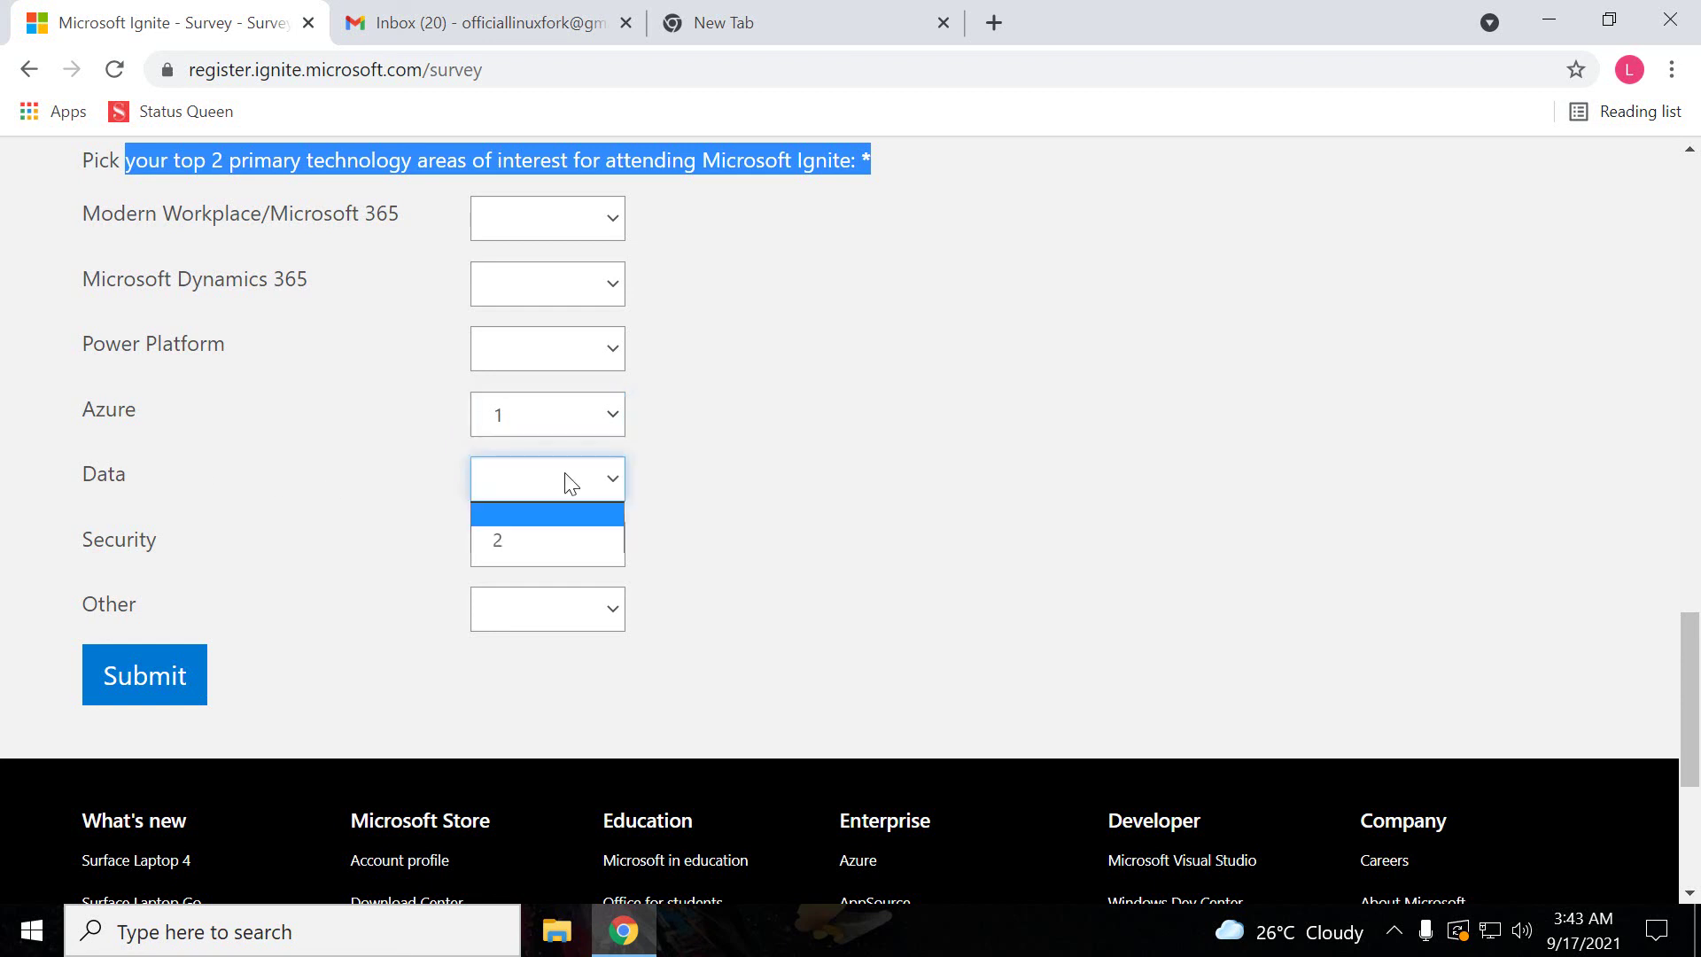
{"action": "left_click", "coordinate": [506, 540]}
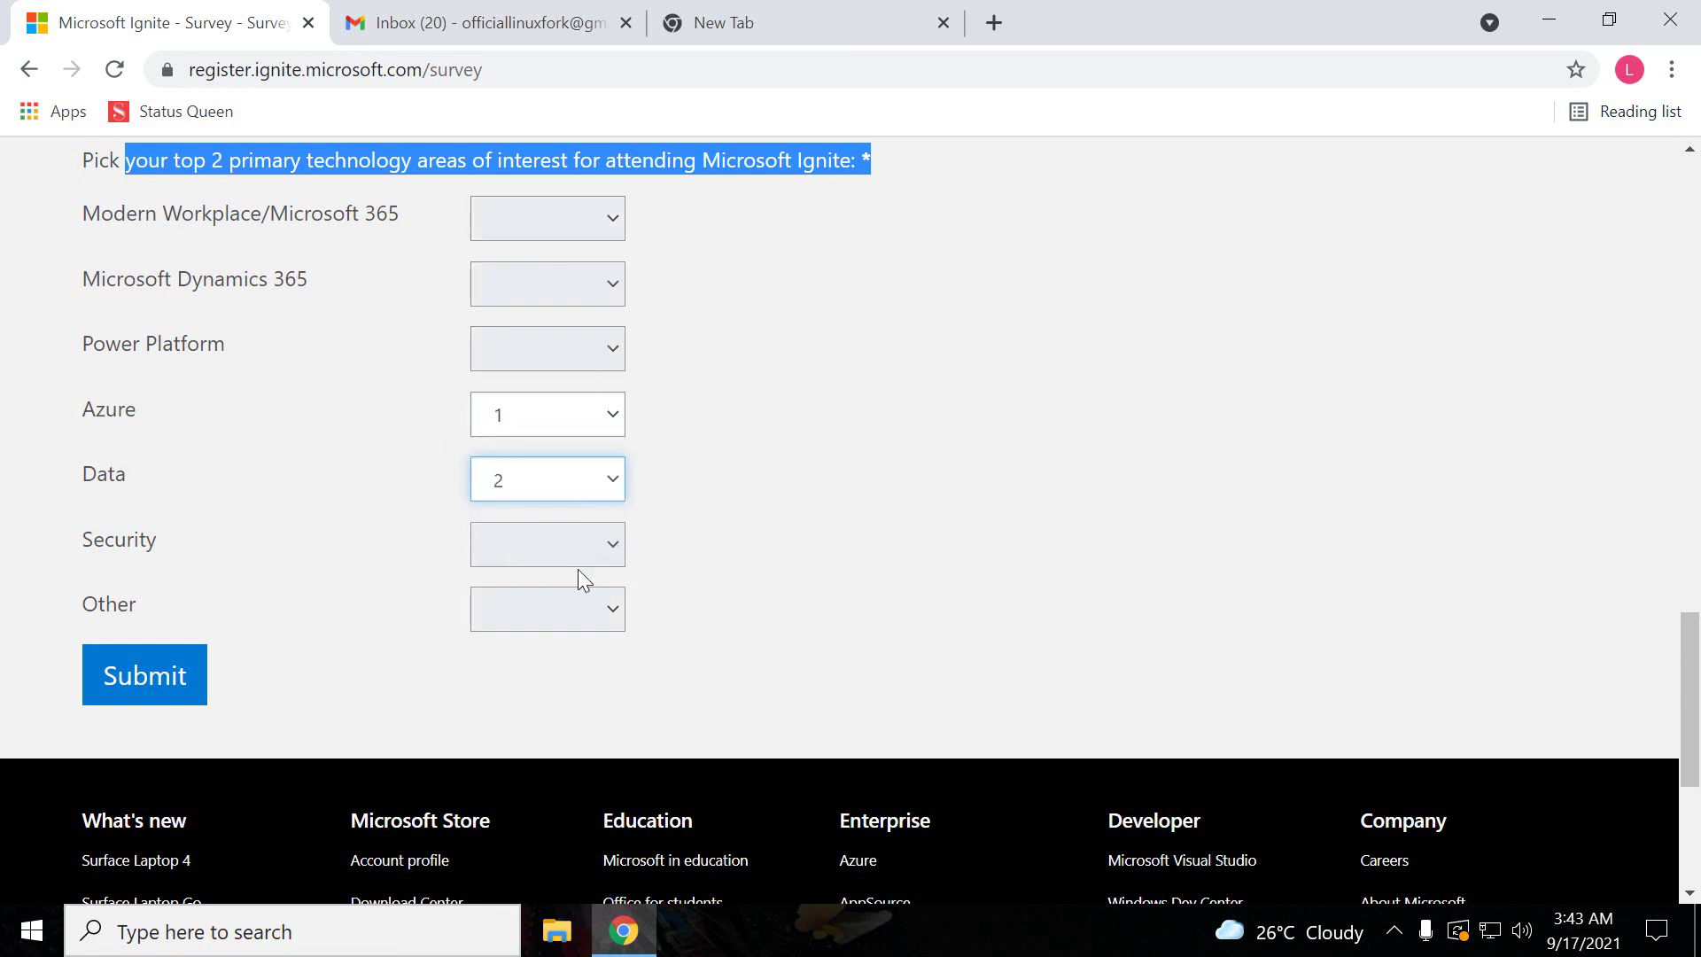
{"action": "scroll", "coordinate": [816, 501], "scroll_direction": "up", "scroll_amount": 5}
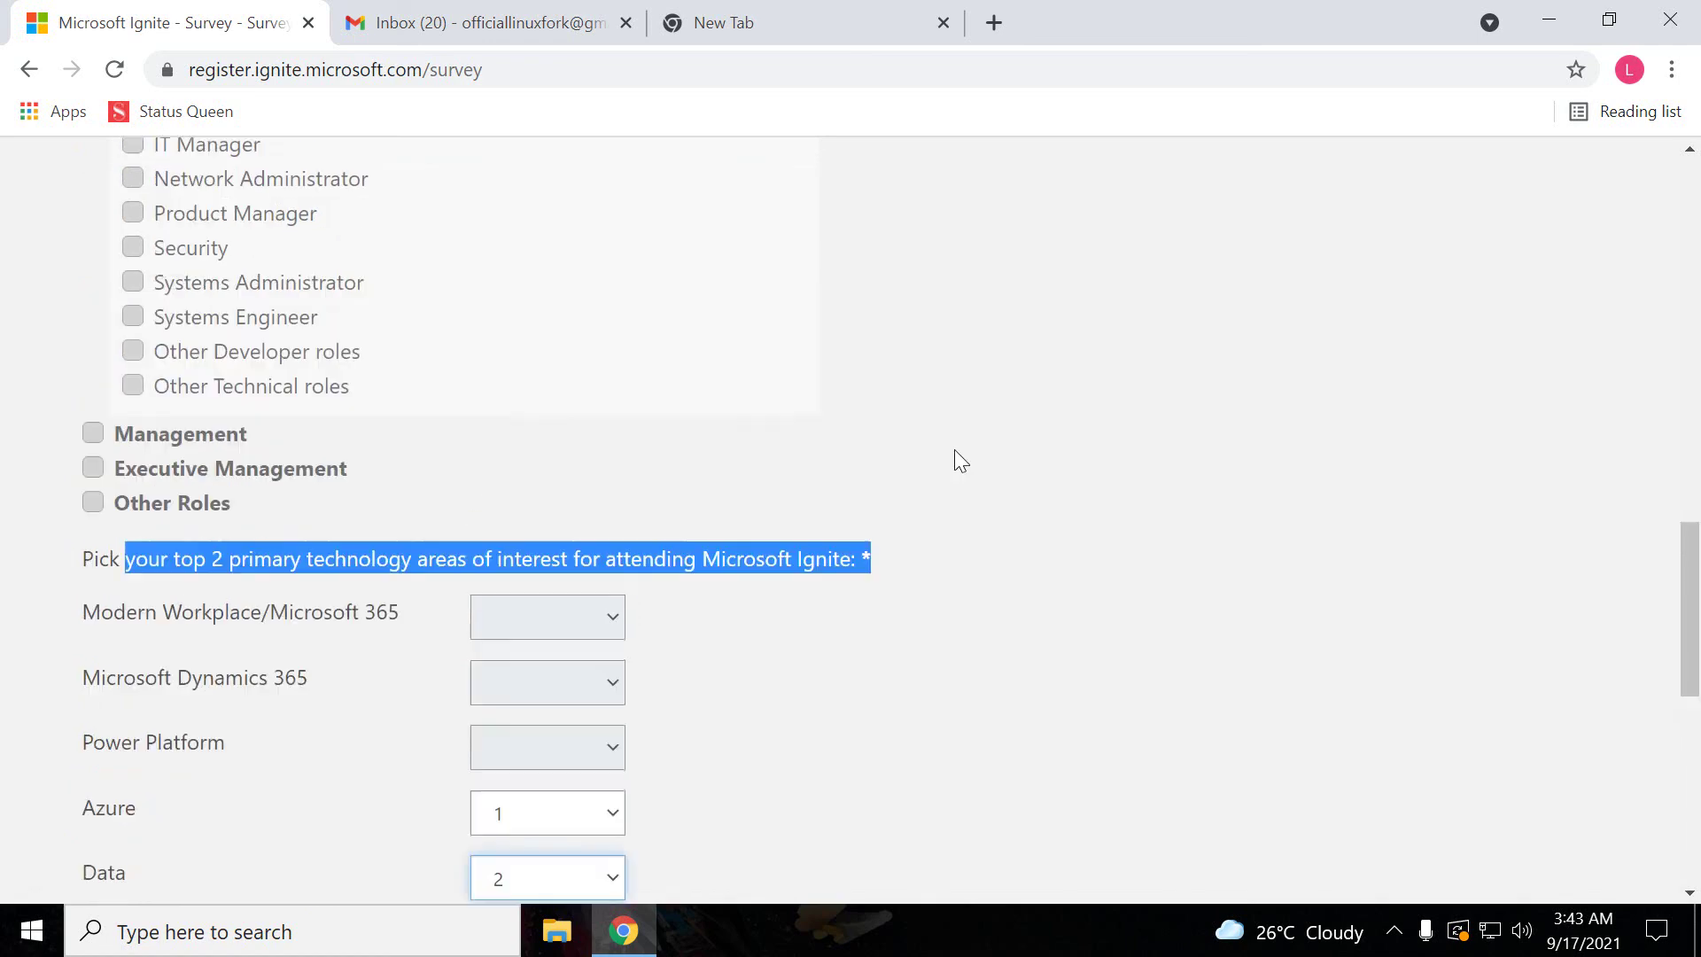
{"action": "scroll", "coordinate": [954, 449], "scroll_direction": "up", "scroll_amount": 15}
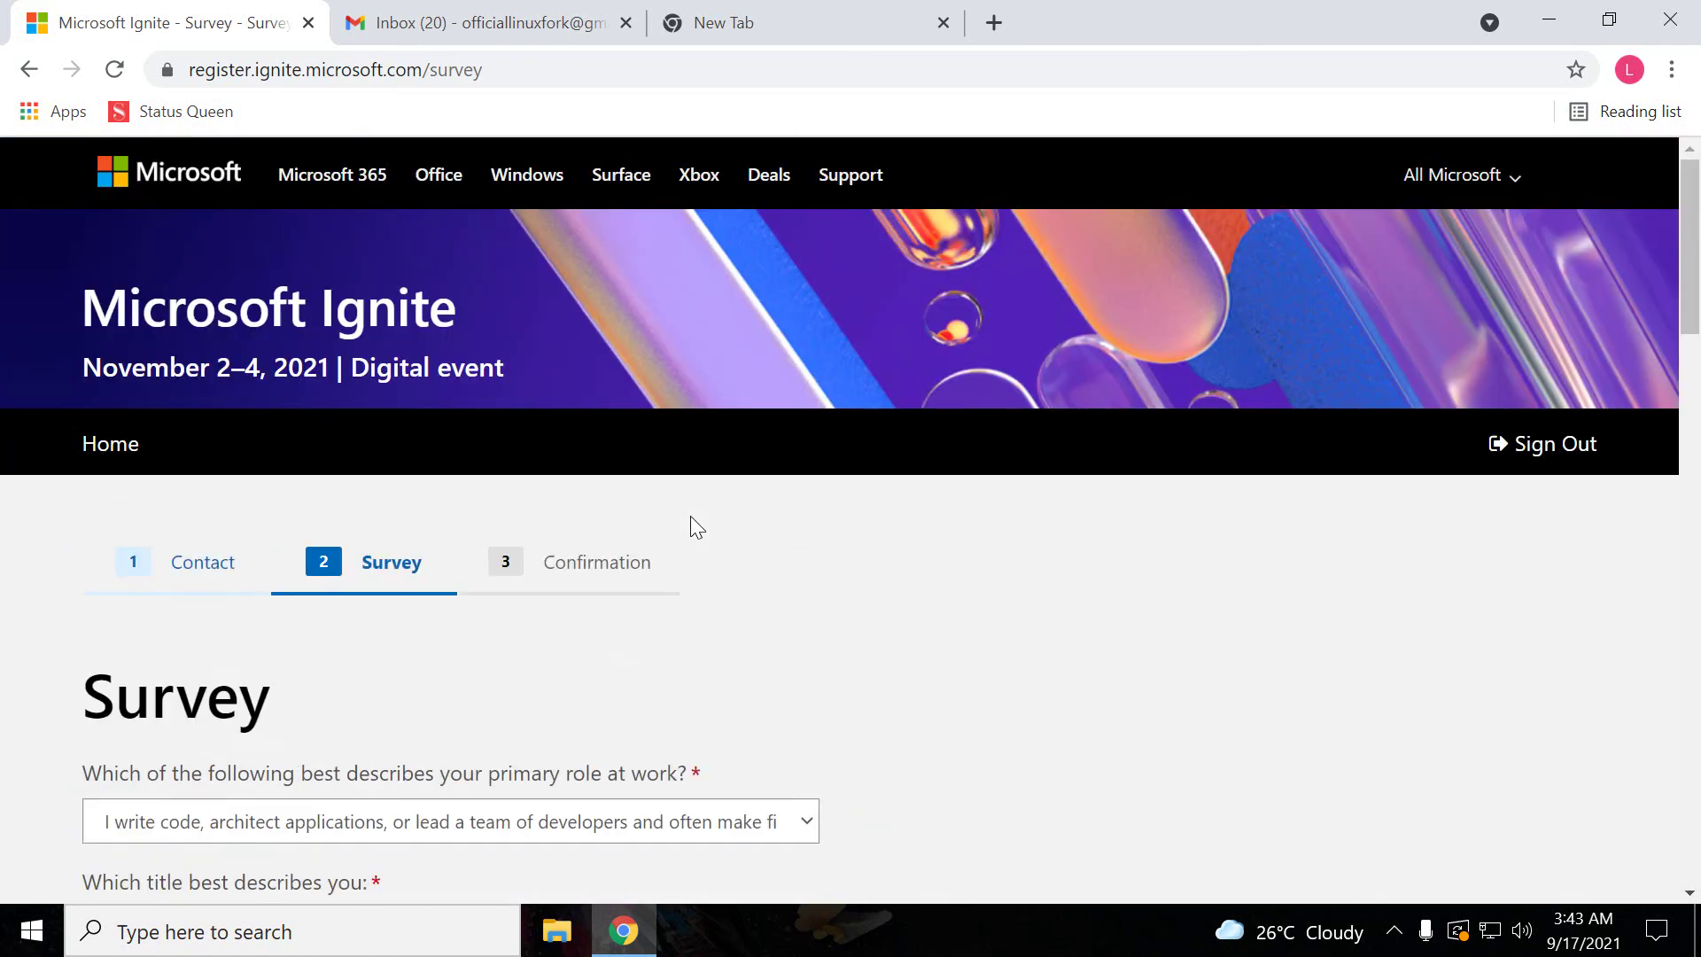
Step: Submit the completed survey from the bottom of the page and reach the Registered confirmation
{"action": "scroll", "coordinate": [946, 469], "scroll_direction": "down", "scroll_amount": 3}
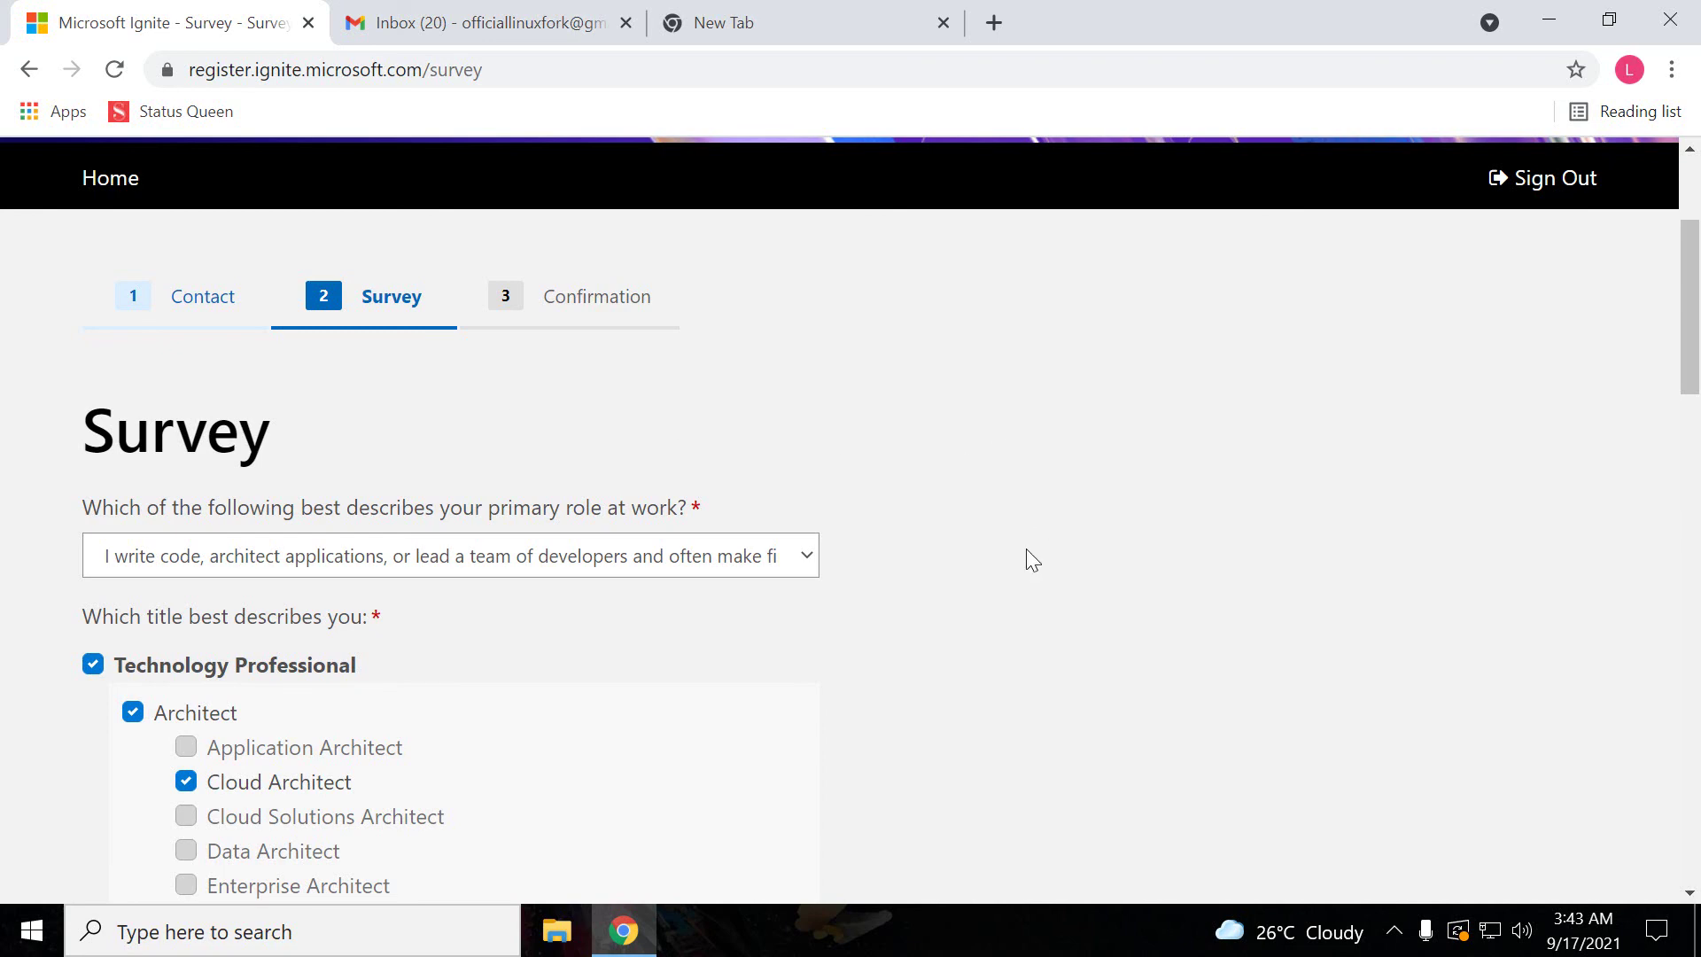
{"action": "scroll", "coordinate": [1082, 521], "scroll_direction": "down", "scroll_amount": 15}
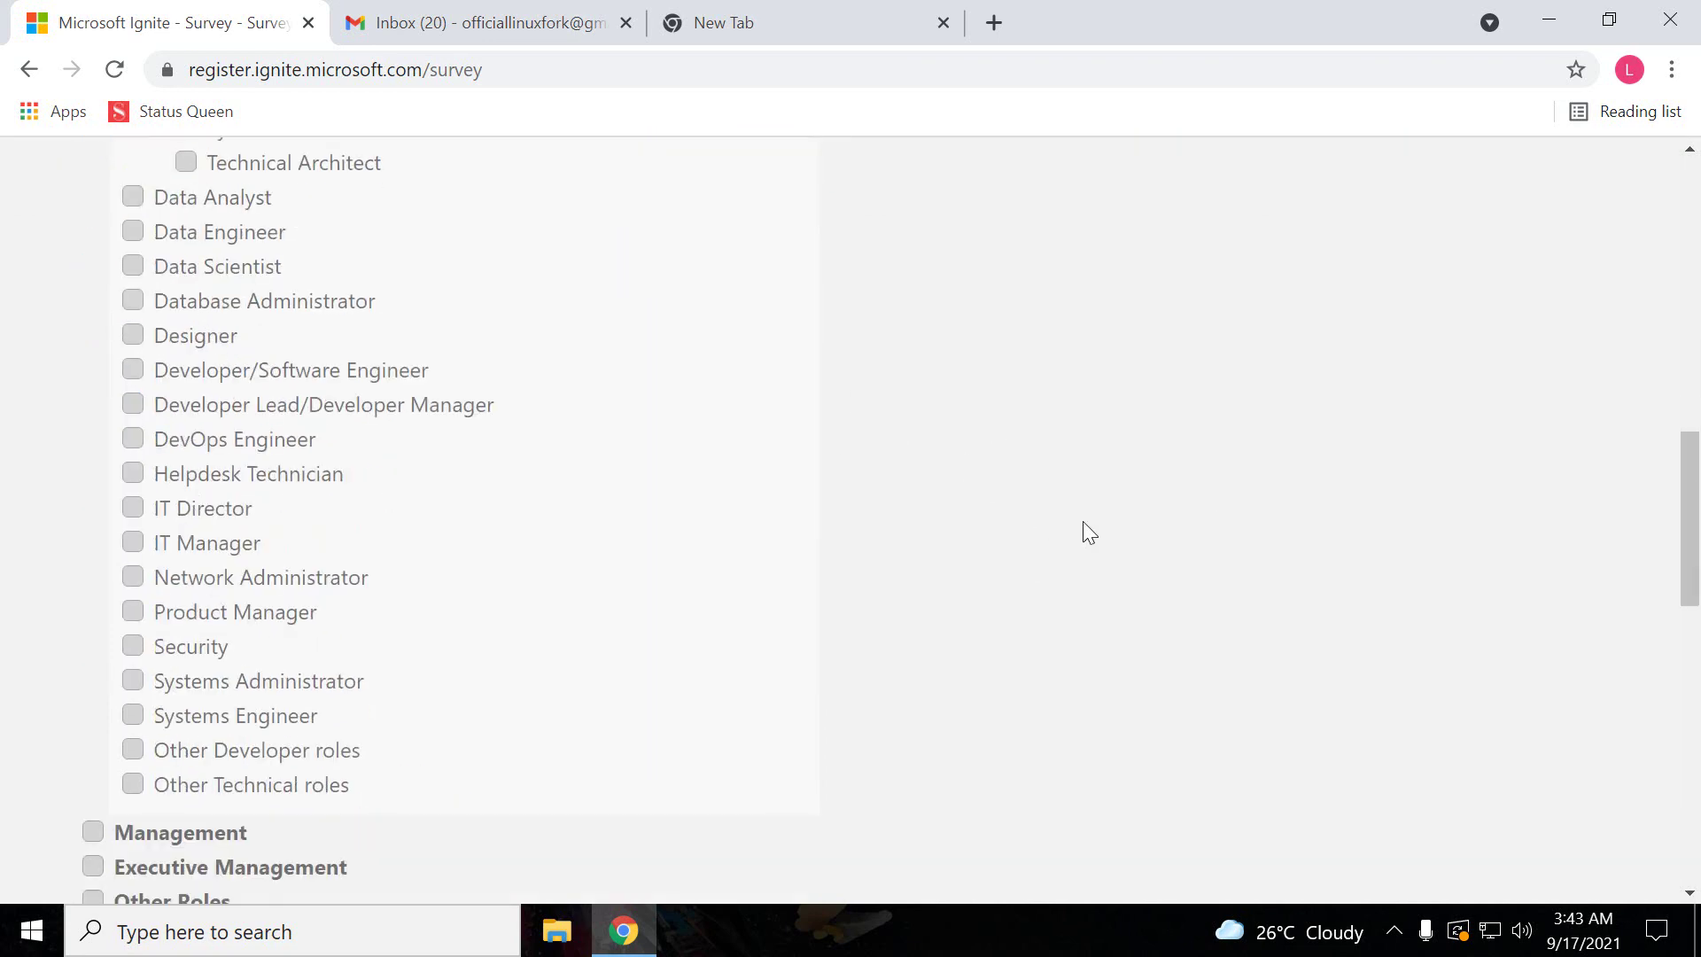
{"action": "scroll", "coordinate": [1140, 490], "scroll_direction": "down", "scroll_amount": 3}
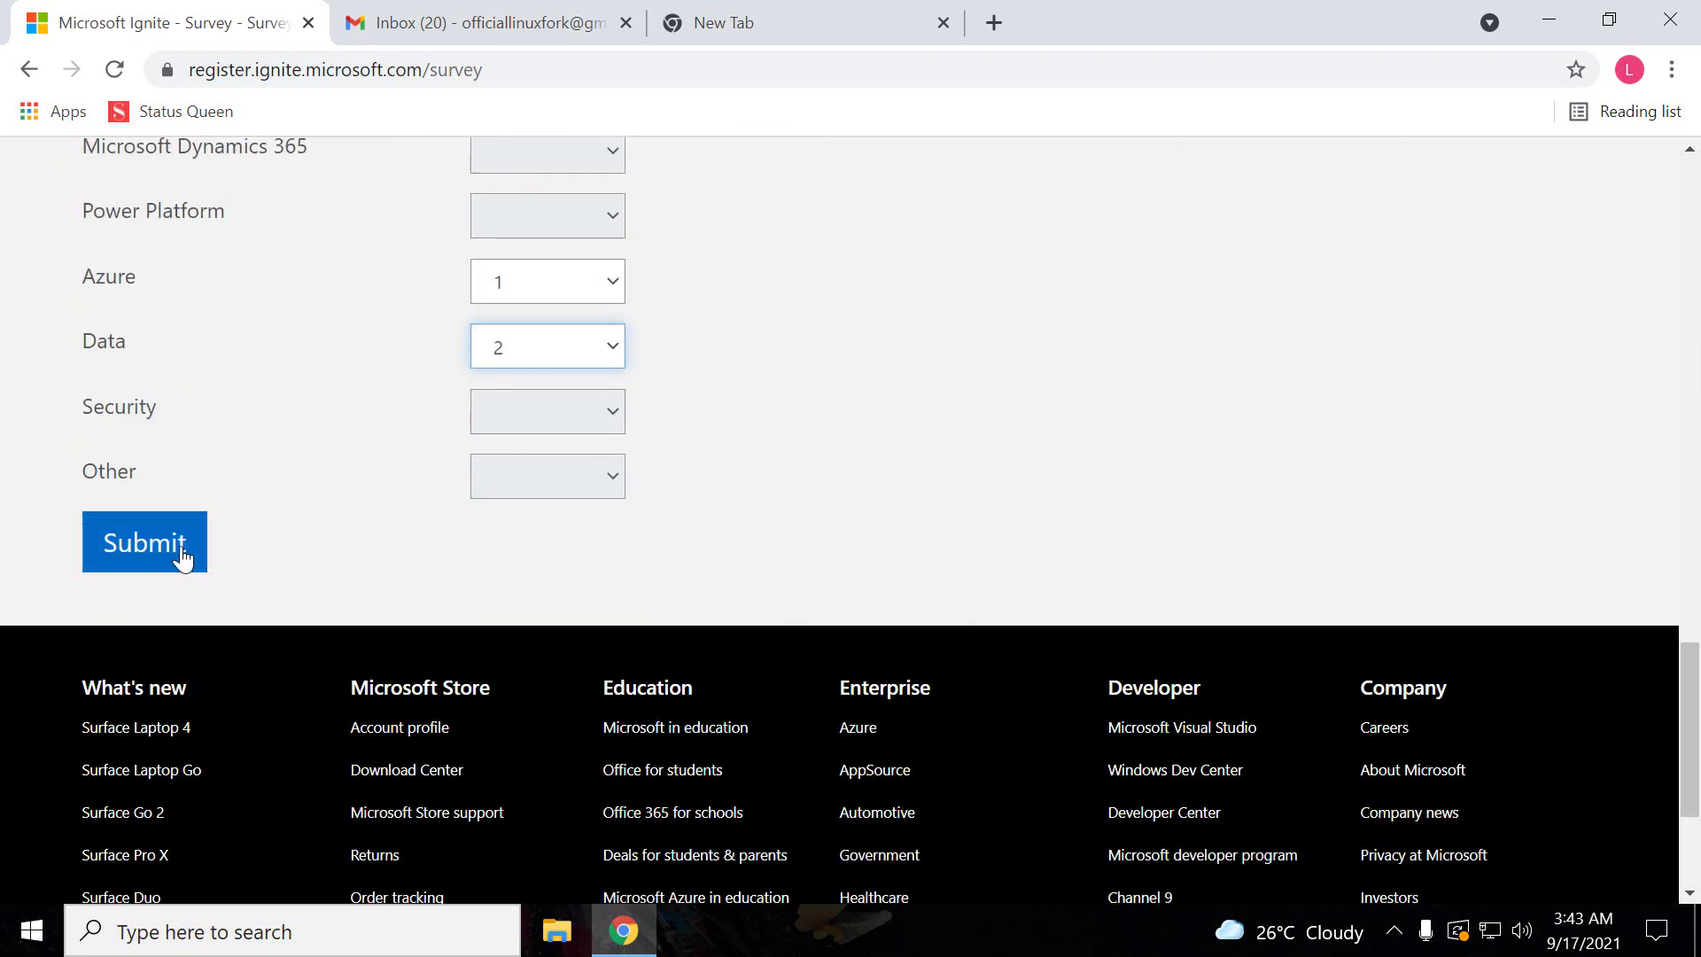
{"action": "left_click", "coordinate": [142, 542]}
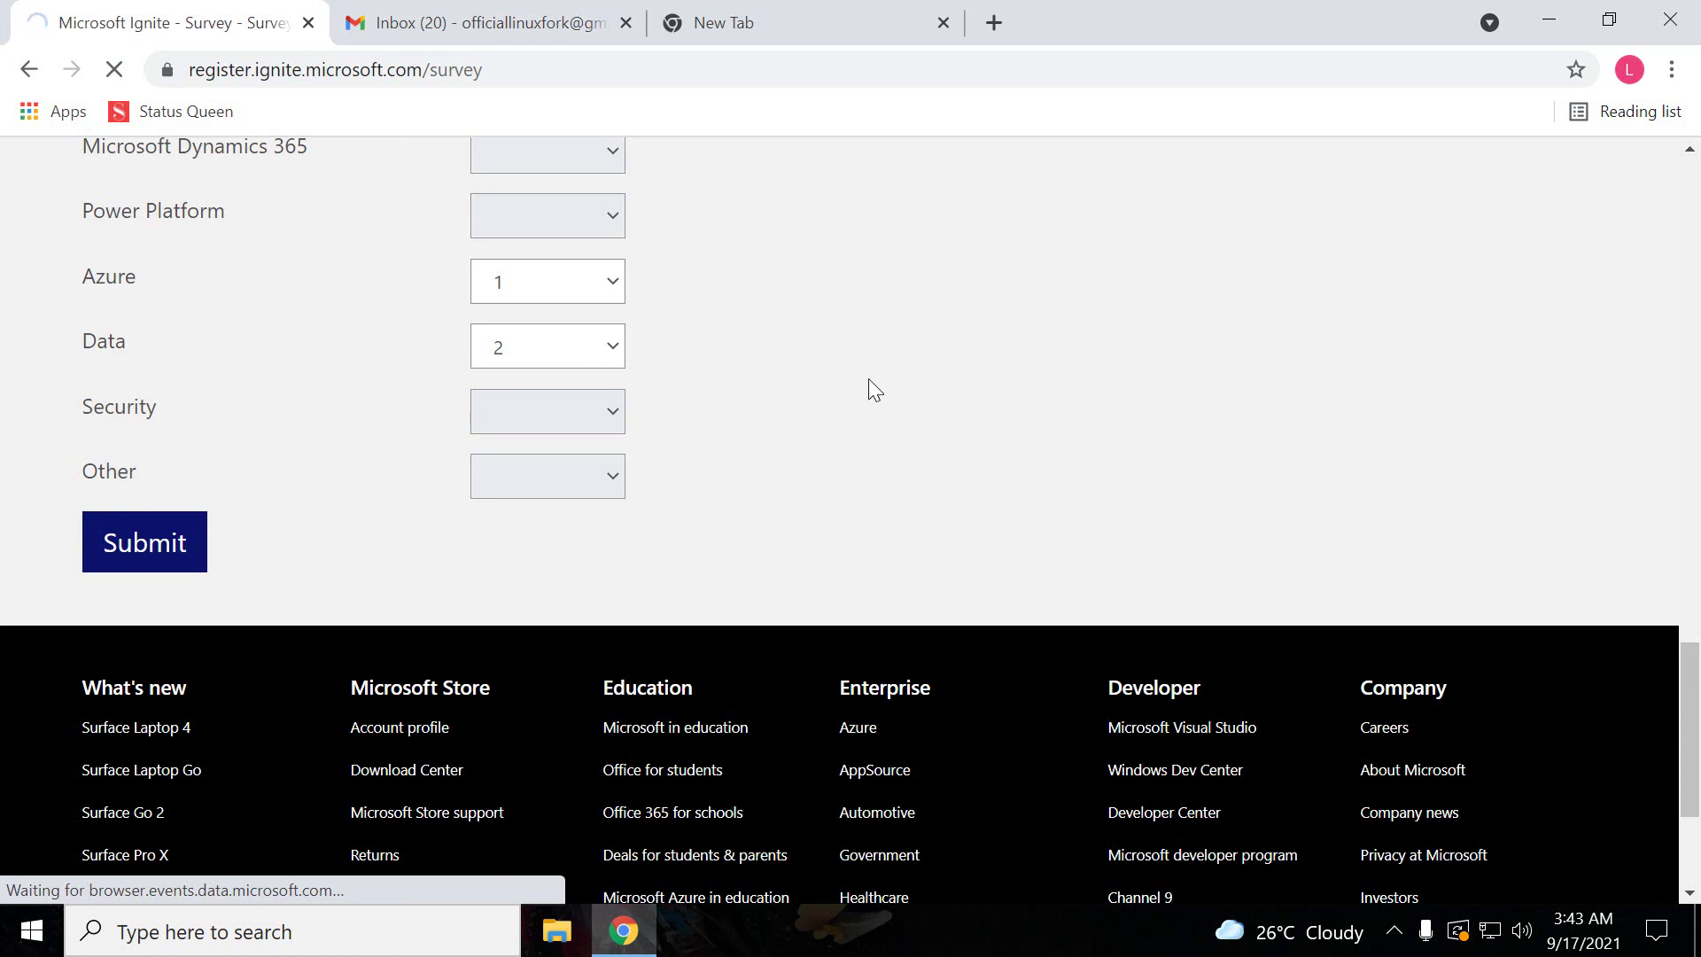
{"action": "scroll", "coordinate": [870, 389], "scroll_direction": "up", "scroll_amount": 3}
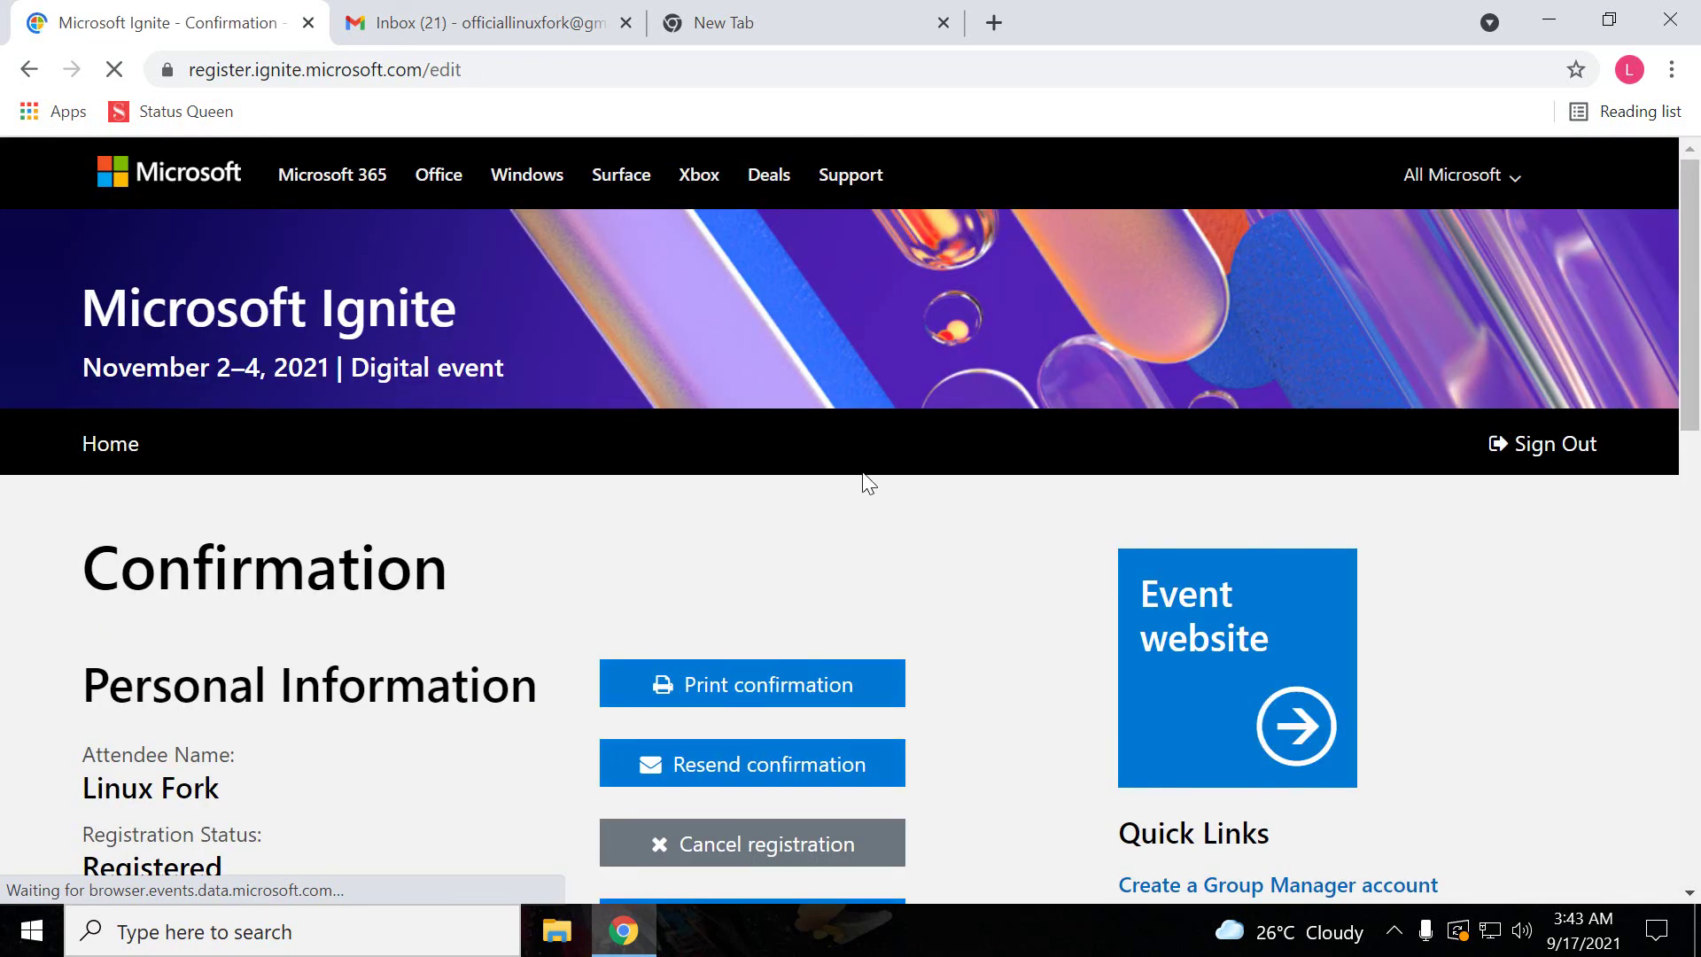
Step: Review the Confirmation page, highlight the Registration ID, then switch to the Gmail inbox tab
{"action": "scroll", "coordinate": [886, 469], "scroll_direction": "down", "scroll_amount": 5}
{"action": "scroll", "coordinate": [986, 463], "scroll_direction": "up", "scroll_amount": 2}
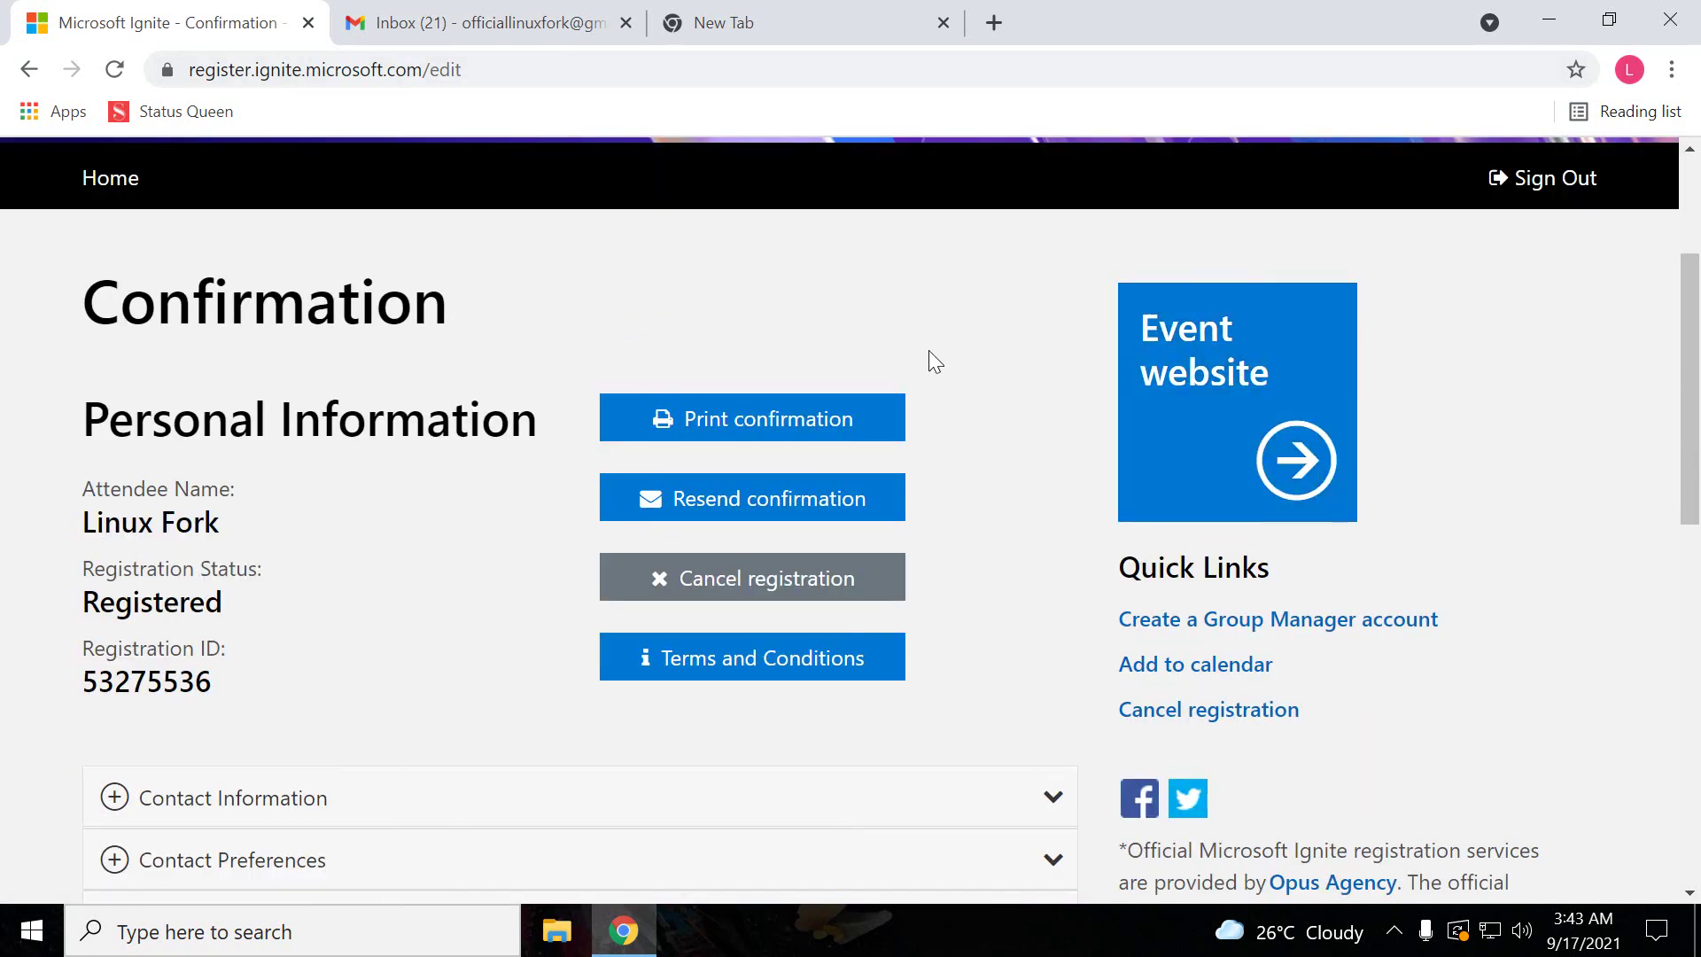
{"action": "scroll", "coordinate": [928, 349], "scroll_direction": "up", "scroll_amount": 3}
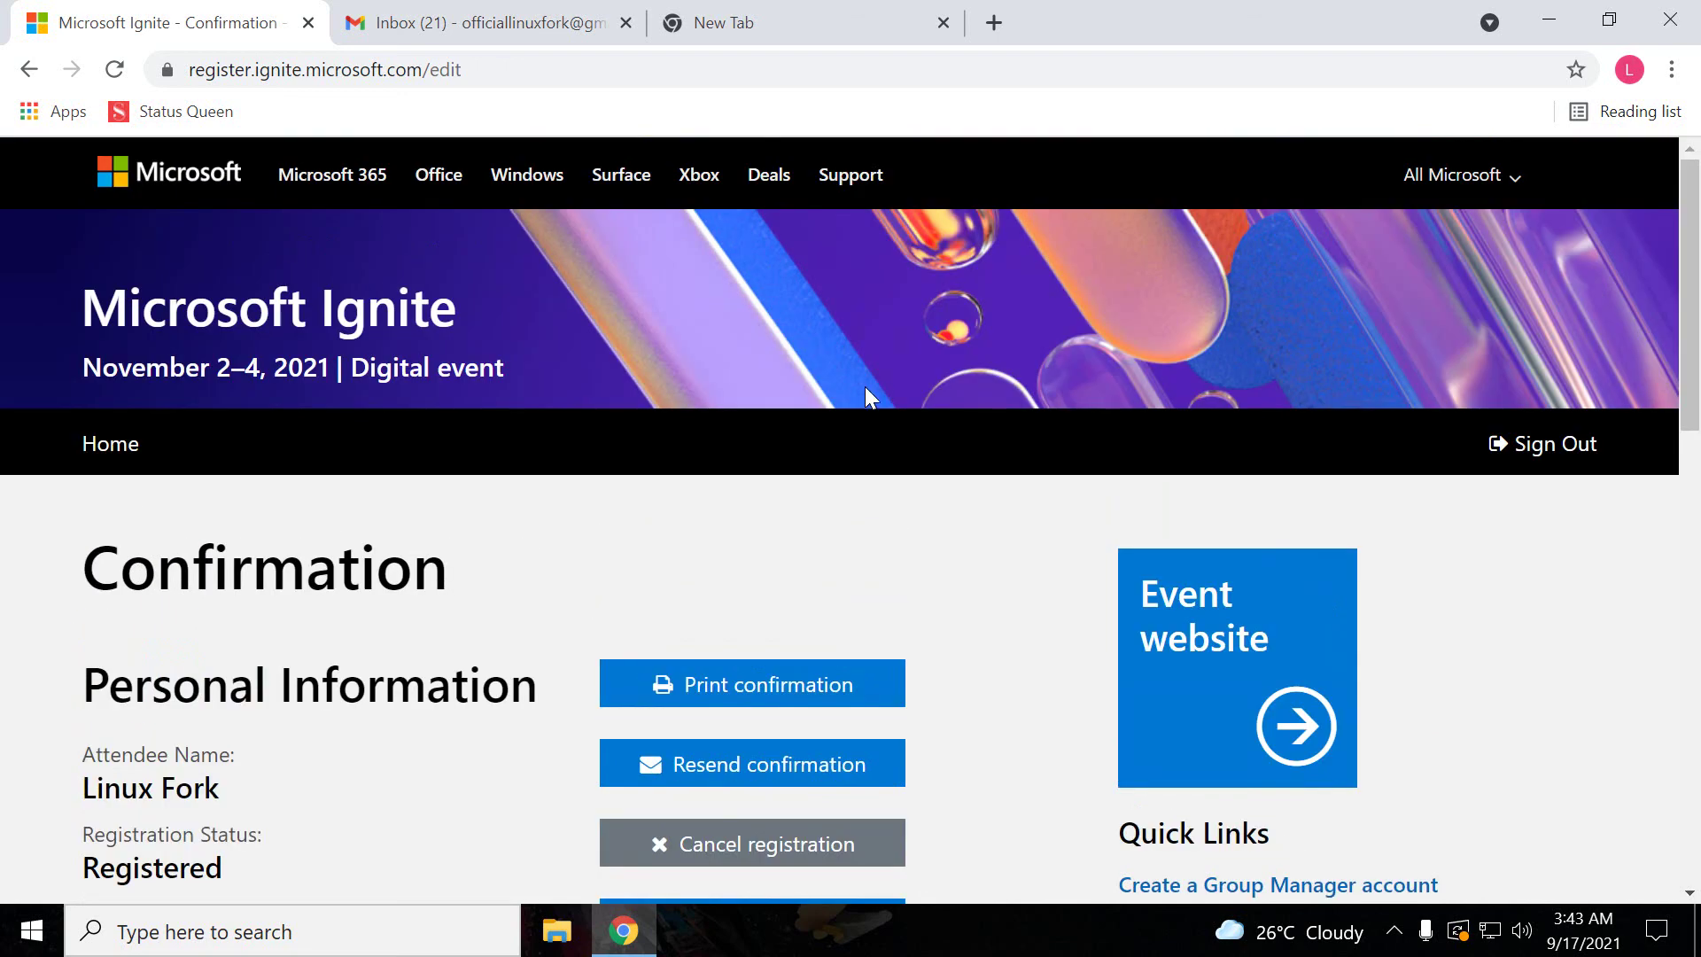
{"action": "scroll", "coordinate": [886, 425], "scroll_direction": "down", "scroll_amount": 5}
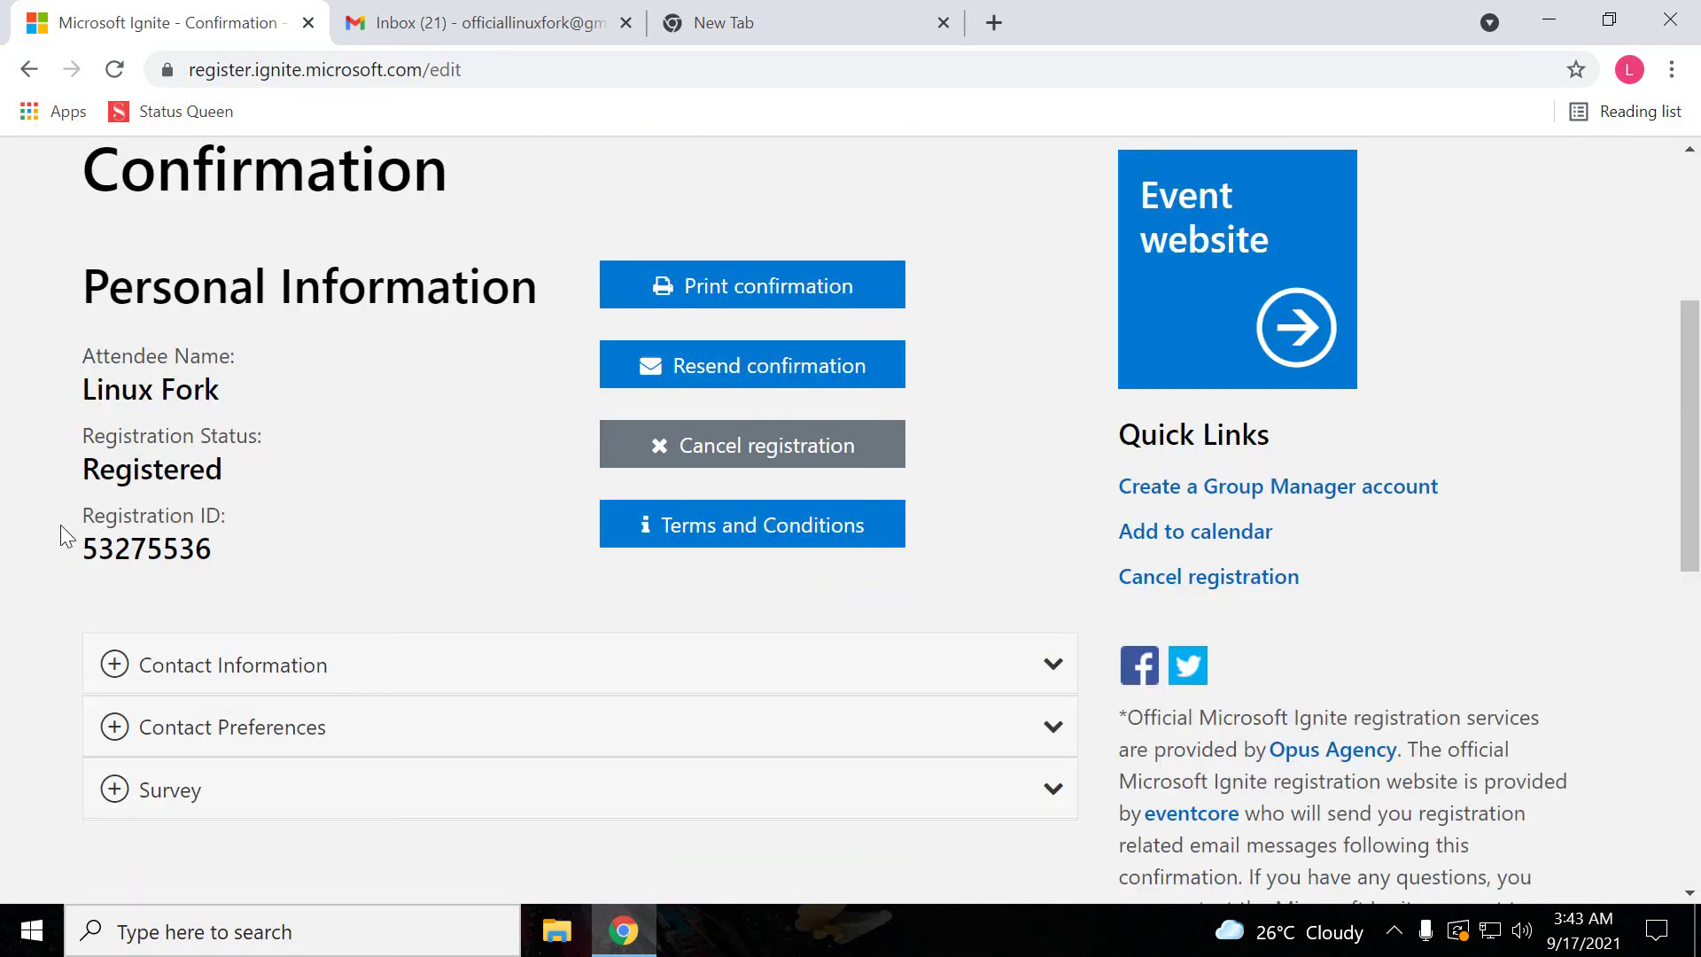
{"action": "left_click_drag", "start_coordinate": [60, 524], "coordinate": [255, 549]}
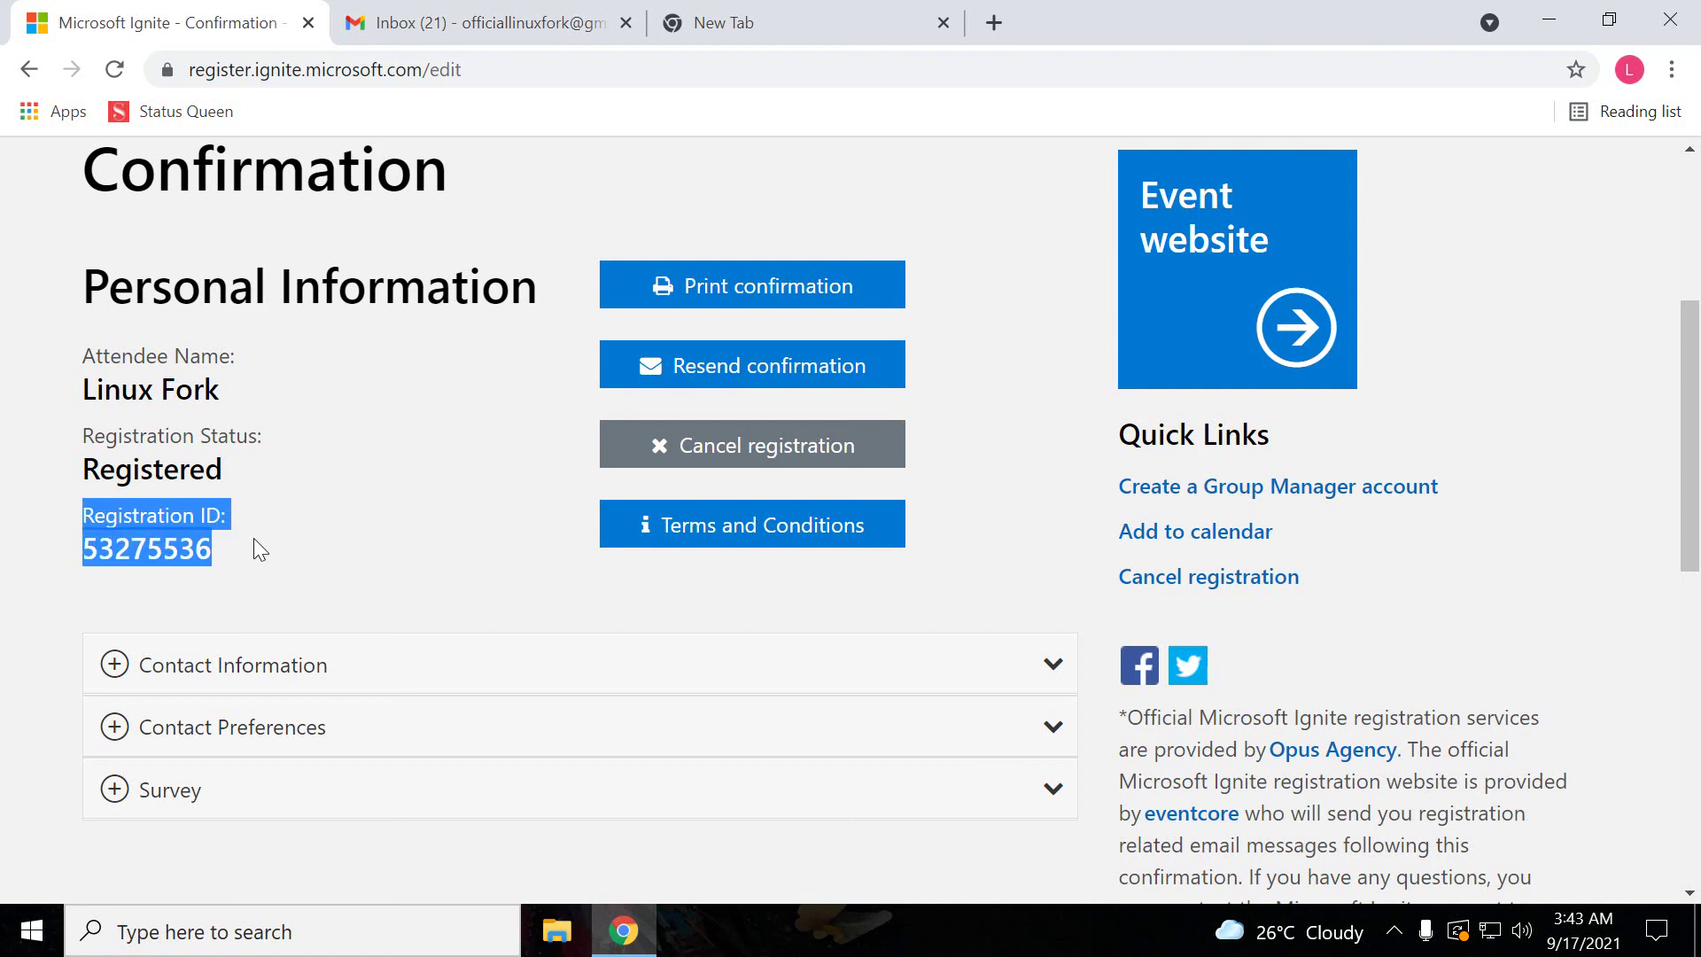
{"action": "left_click", "coordinate": [505, 22]}
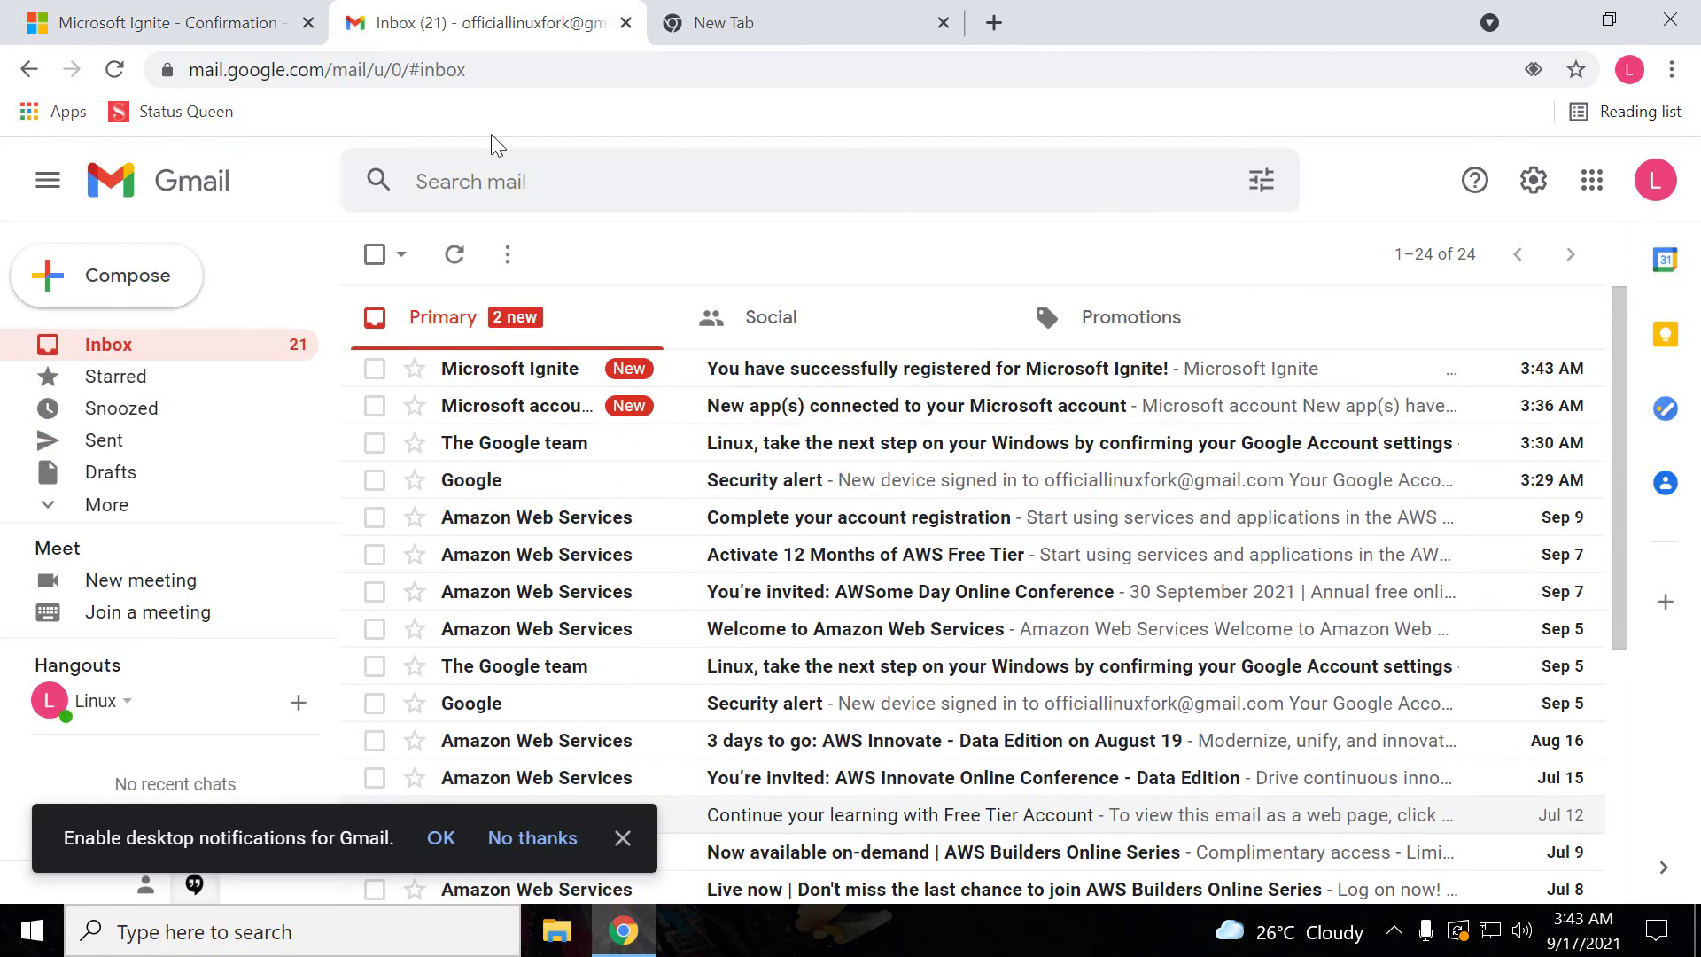
Step: Open and read the 'You have successfully registered for Microsoft Ignite!' email
{"action": "left_click", "coordinate": [539, 368]}
{"action": "scroll", "coordinate": [1105, 588], "scroll_direction": "down", "scroll_amount": 11}
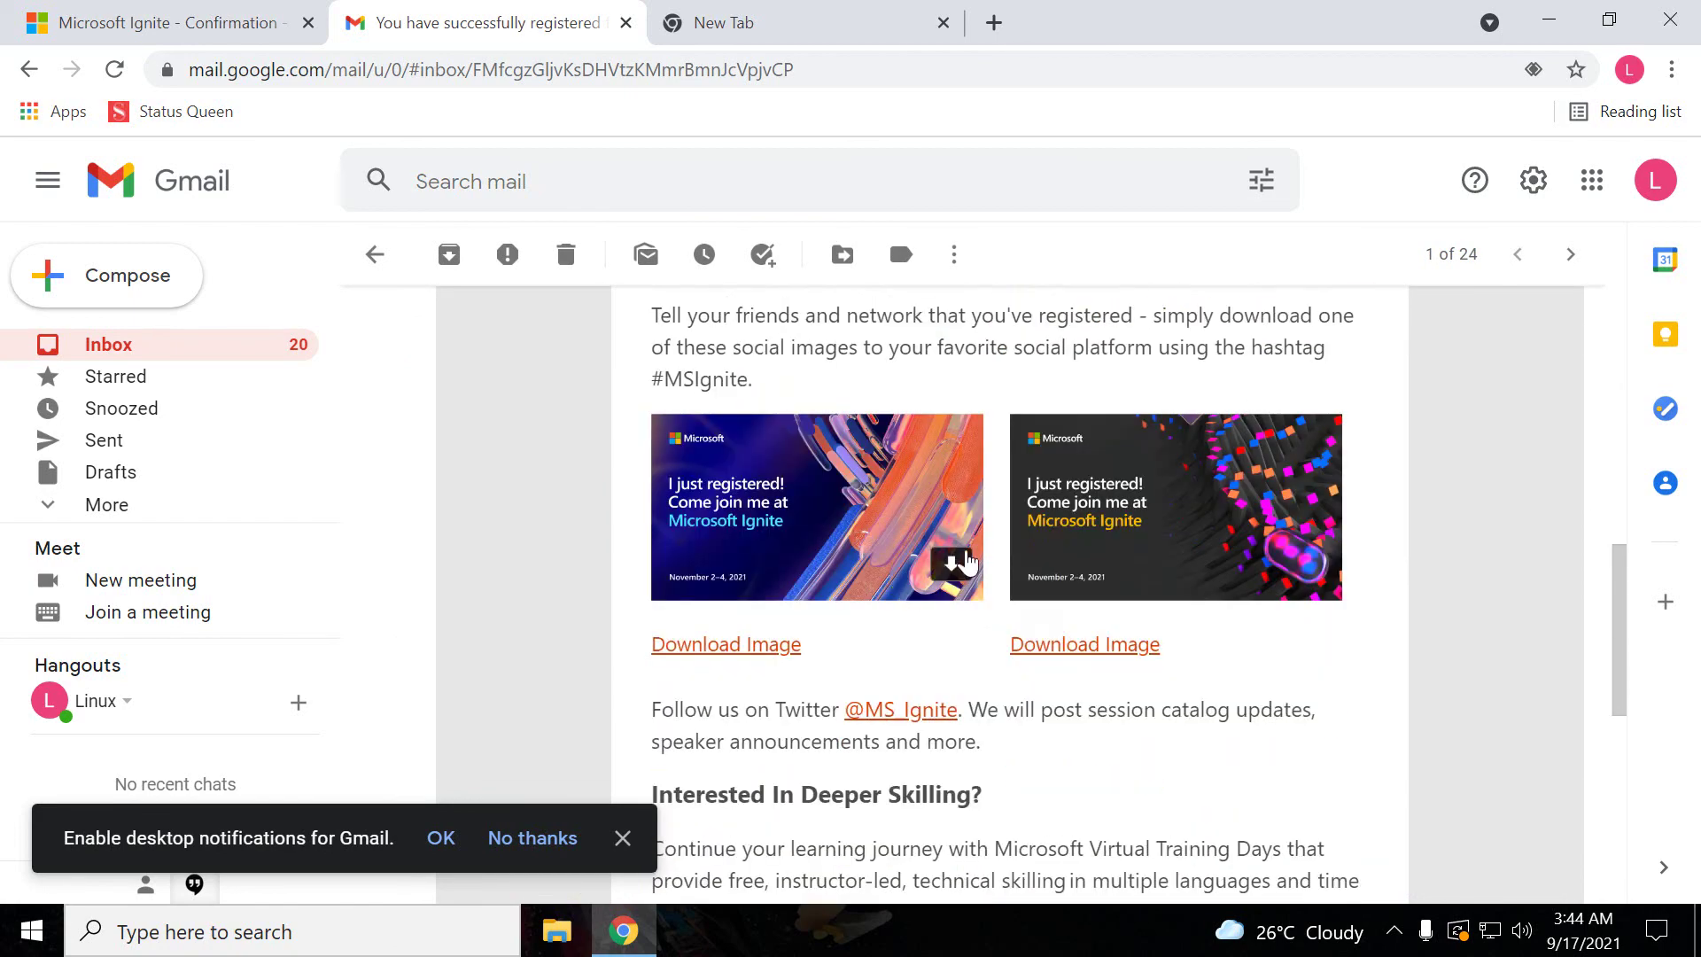
{"action": "scroll", "coordinate": [949, 561], "scroll_direction": "down", "scroll_amount": 6}
{"action": "scroll", "coordinate": [816, 605], "scroll_direction": "up", "scroll_amount": 3}
{"action": "scroll", "coordinate": [859, 551], "scroll_direction": "up", "scroll_amount": 2}
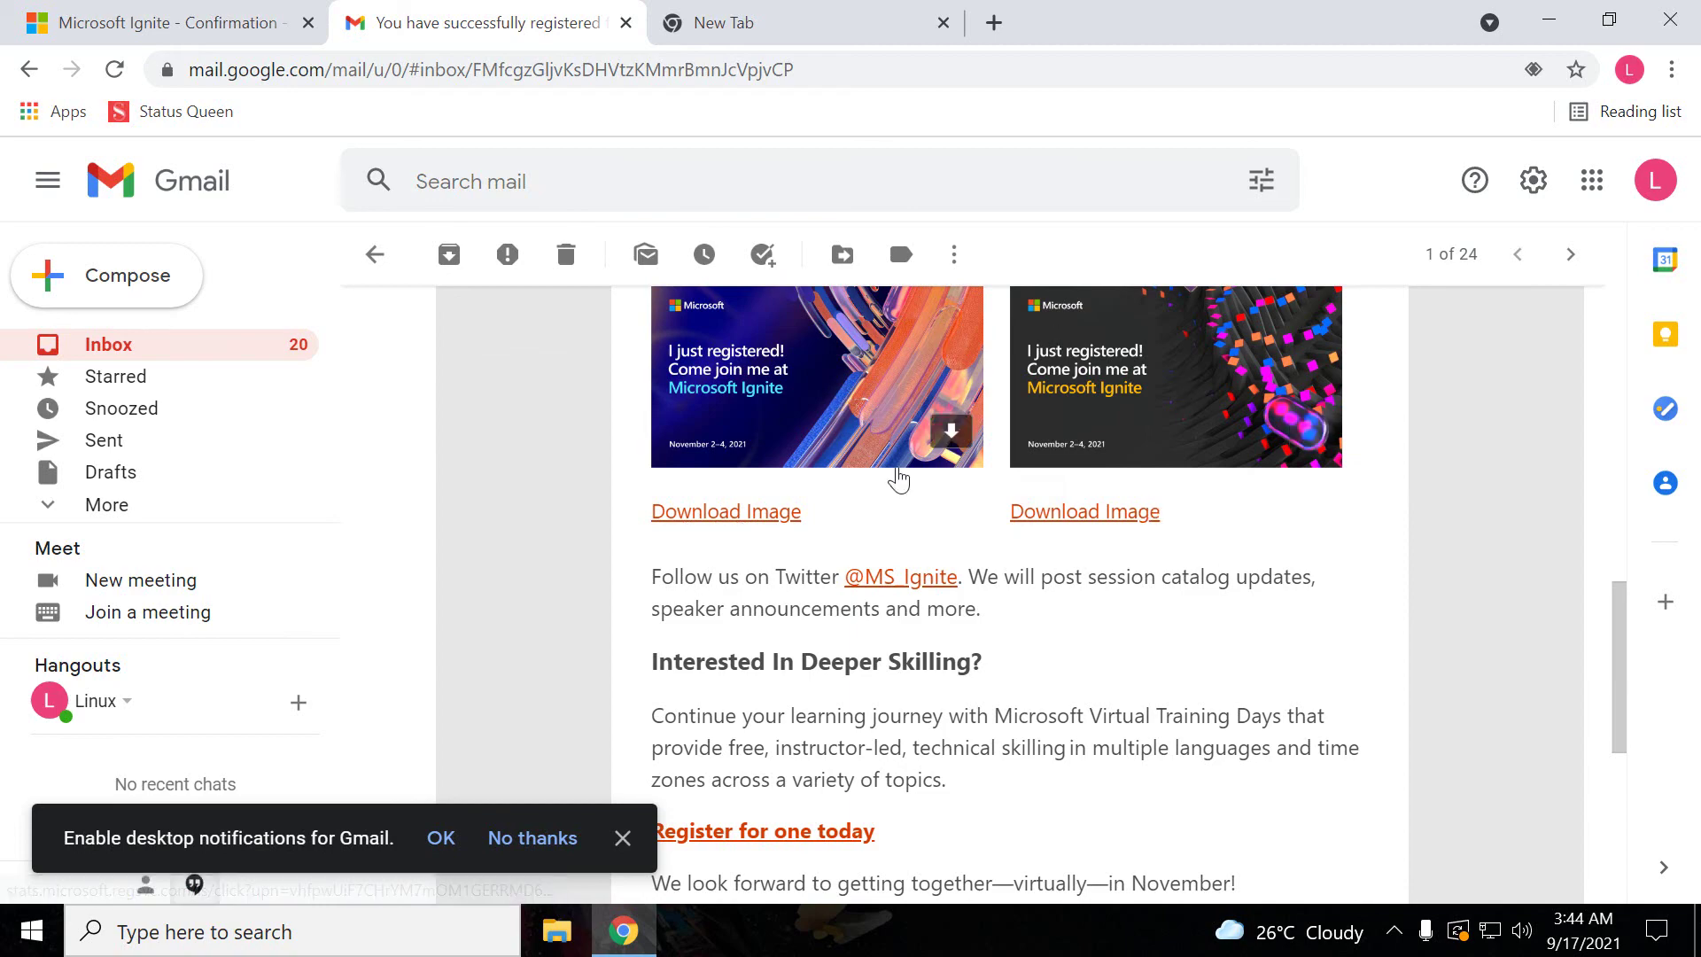
{"action": "scroll", "coordinate": [1025, 573], "scroll_direction": "up", "scroll_amount": 1}
{"action": "scroll", "coordinate": [1131, 560], "scroll_direction": "up", "scroll_amount": 10}
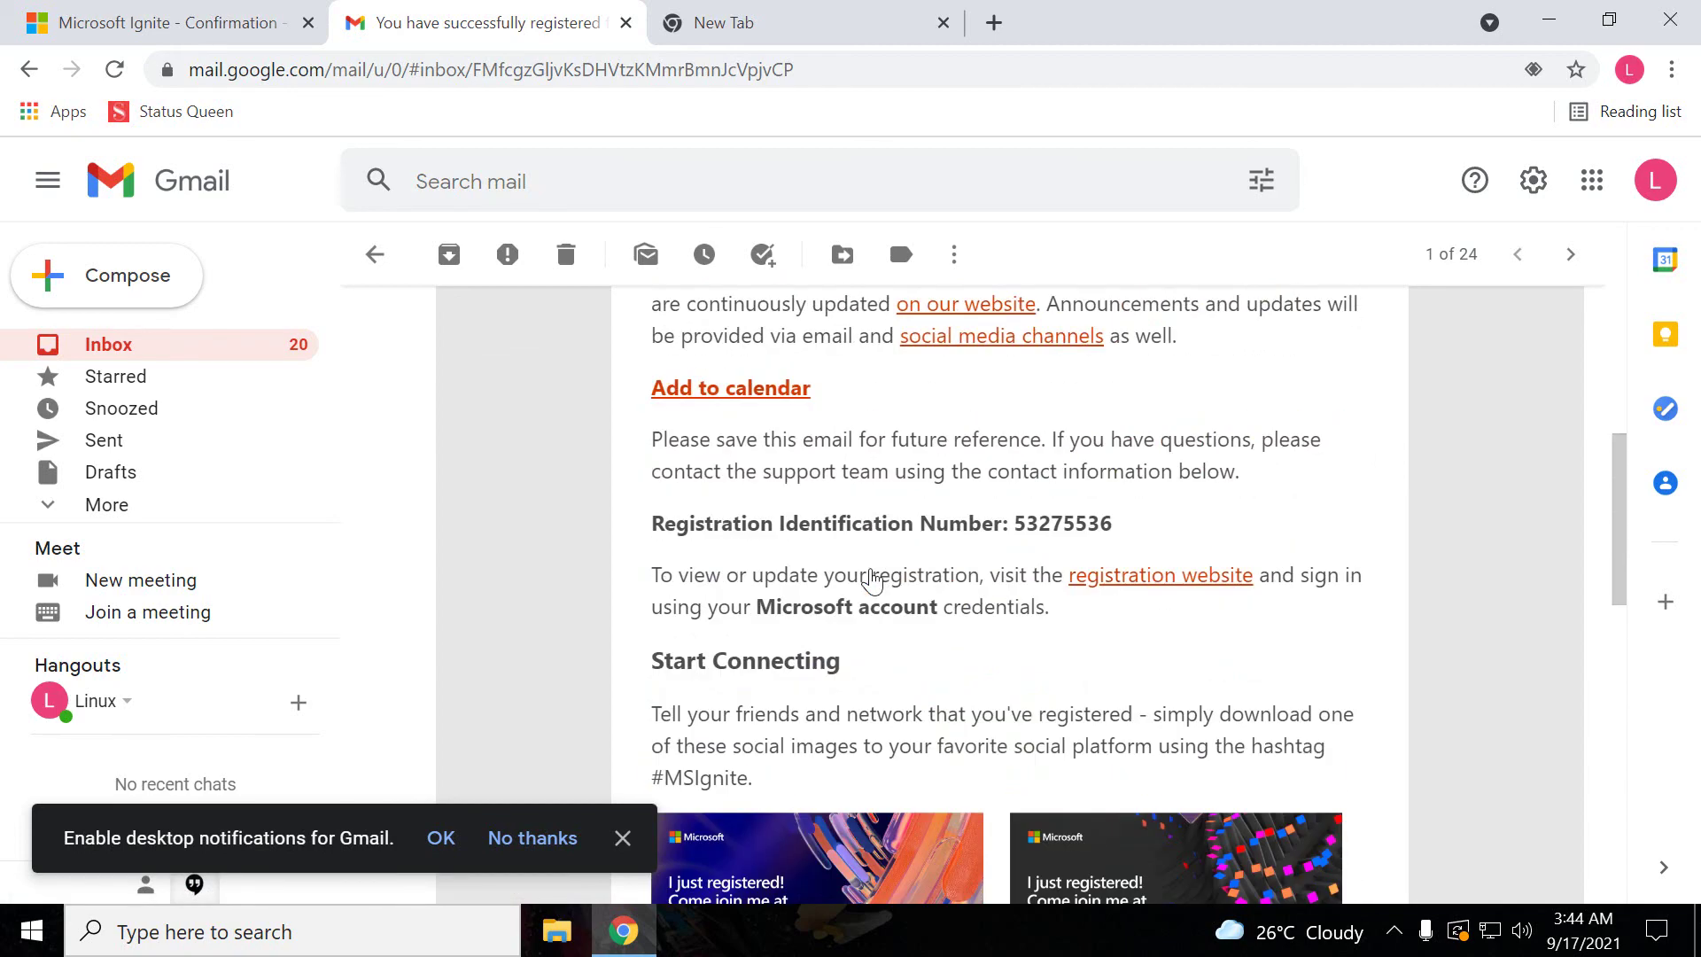
{"action": "scroll", "coordinate": [940, 528], "scroll_direction": "down", "scroll_amount": 1}
{"action": "scroll", "coordinate": [939, 528], "scroll_direction": "down", "scroll_amount": 1}
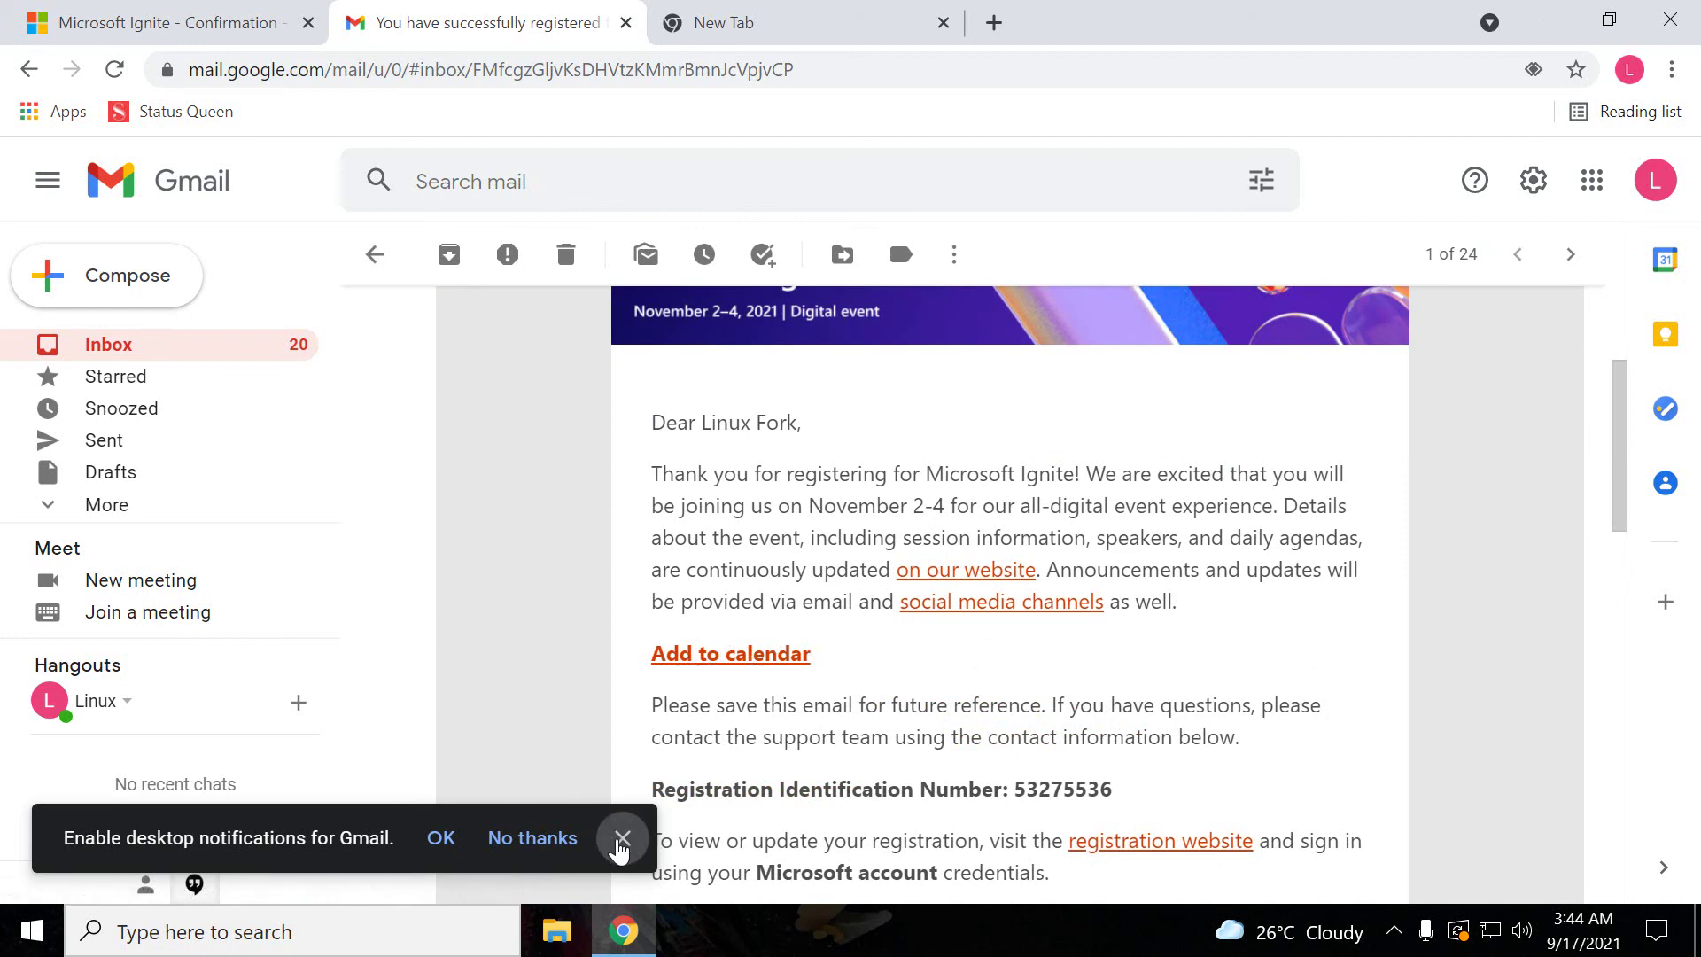
Step: Dismiss the desktop notifications prompt and highlight the November 2–4 event dates
{"action": "left_click", "coordinate": [621, 837]}
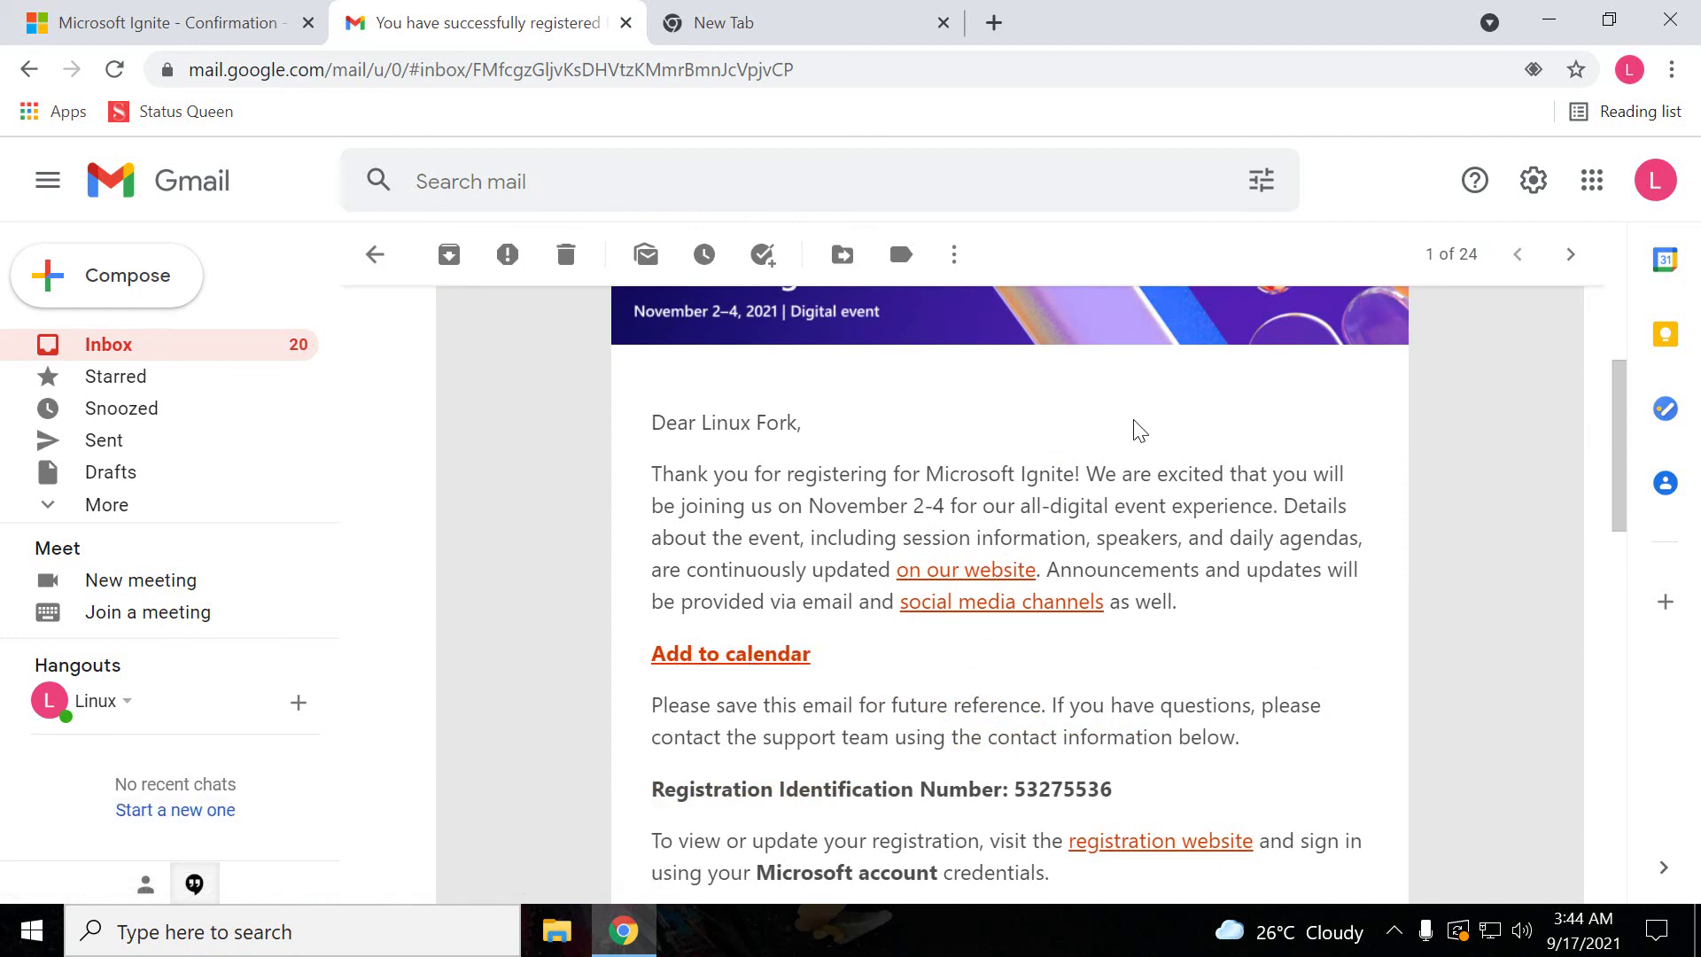
{"action": "left_click_drag", "start_coordinate": [805, 506], "coordinate": [953, 503]}
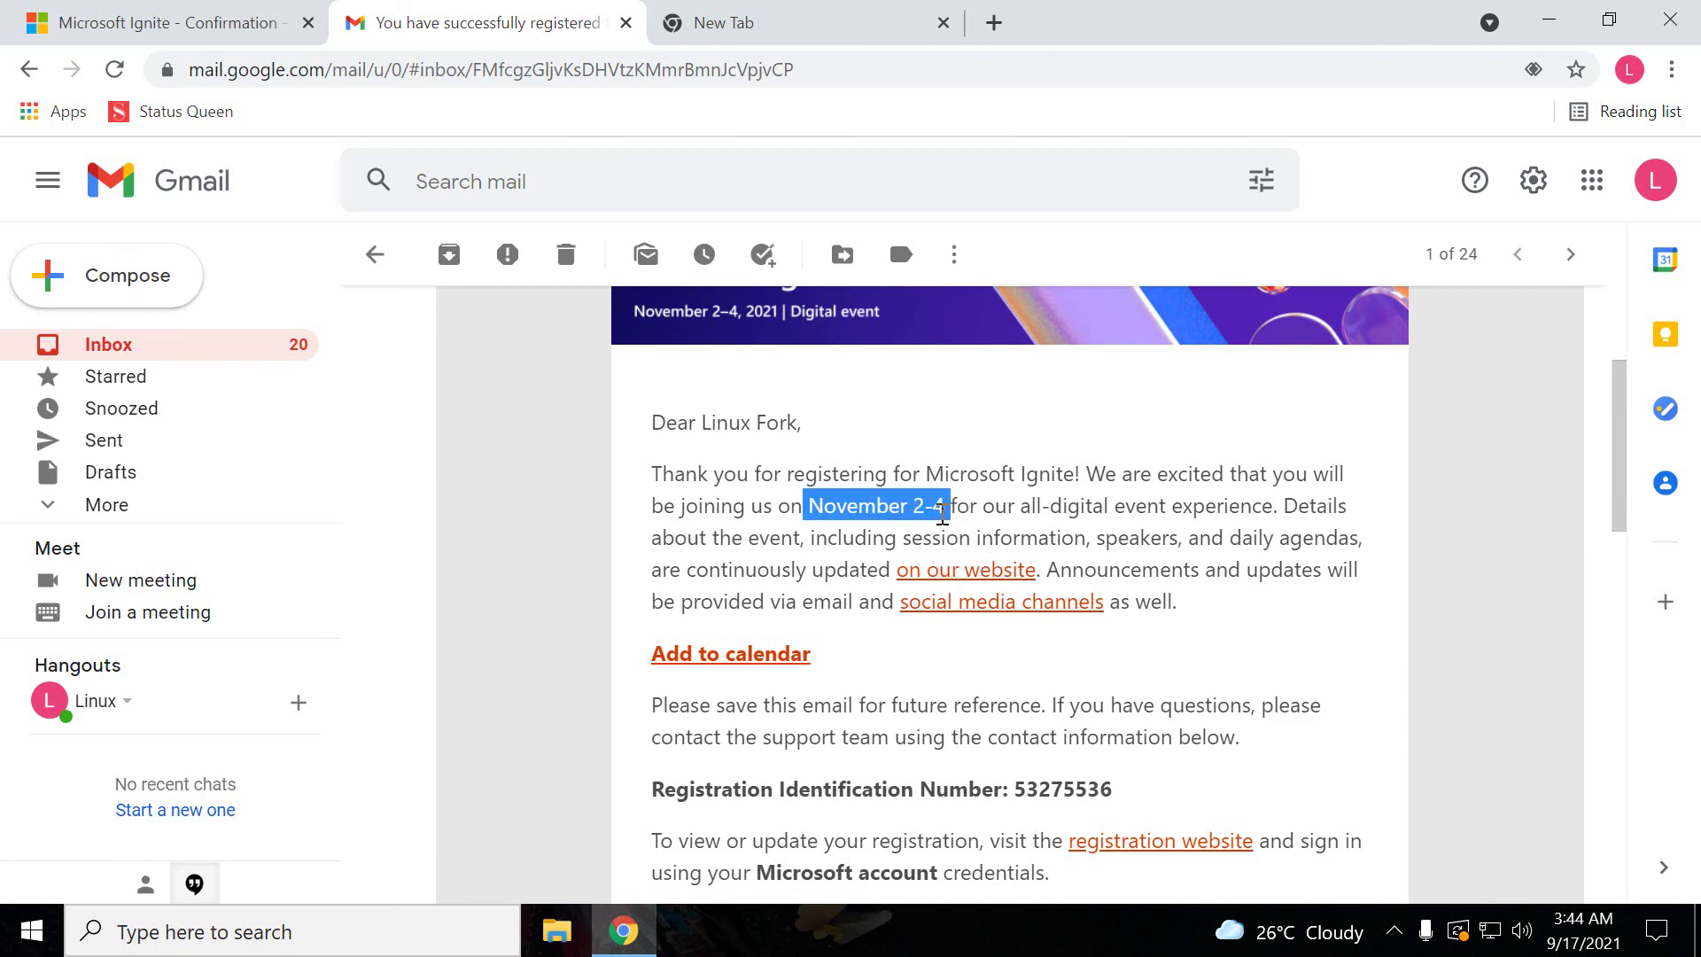
{"action": "scroll", "coordinate": [1089, 670], "scroll_direction": "down", "scroll_amount": 5}
{"action": "scroll", "coordinate": [995, 694], "scroll_direction": "up", "scroll_amount": 8}
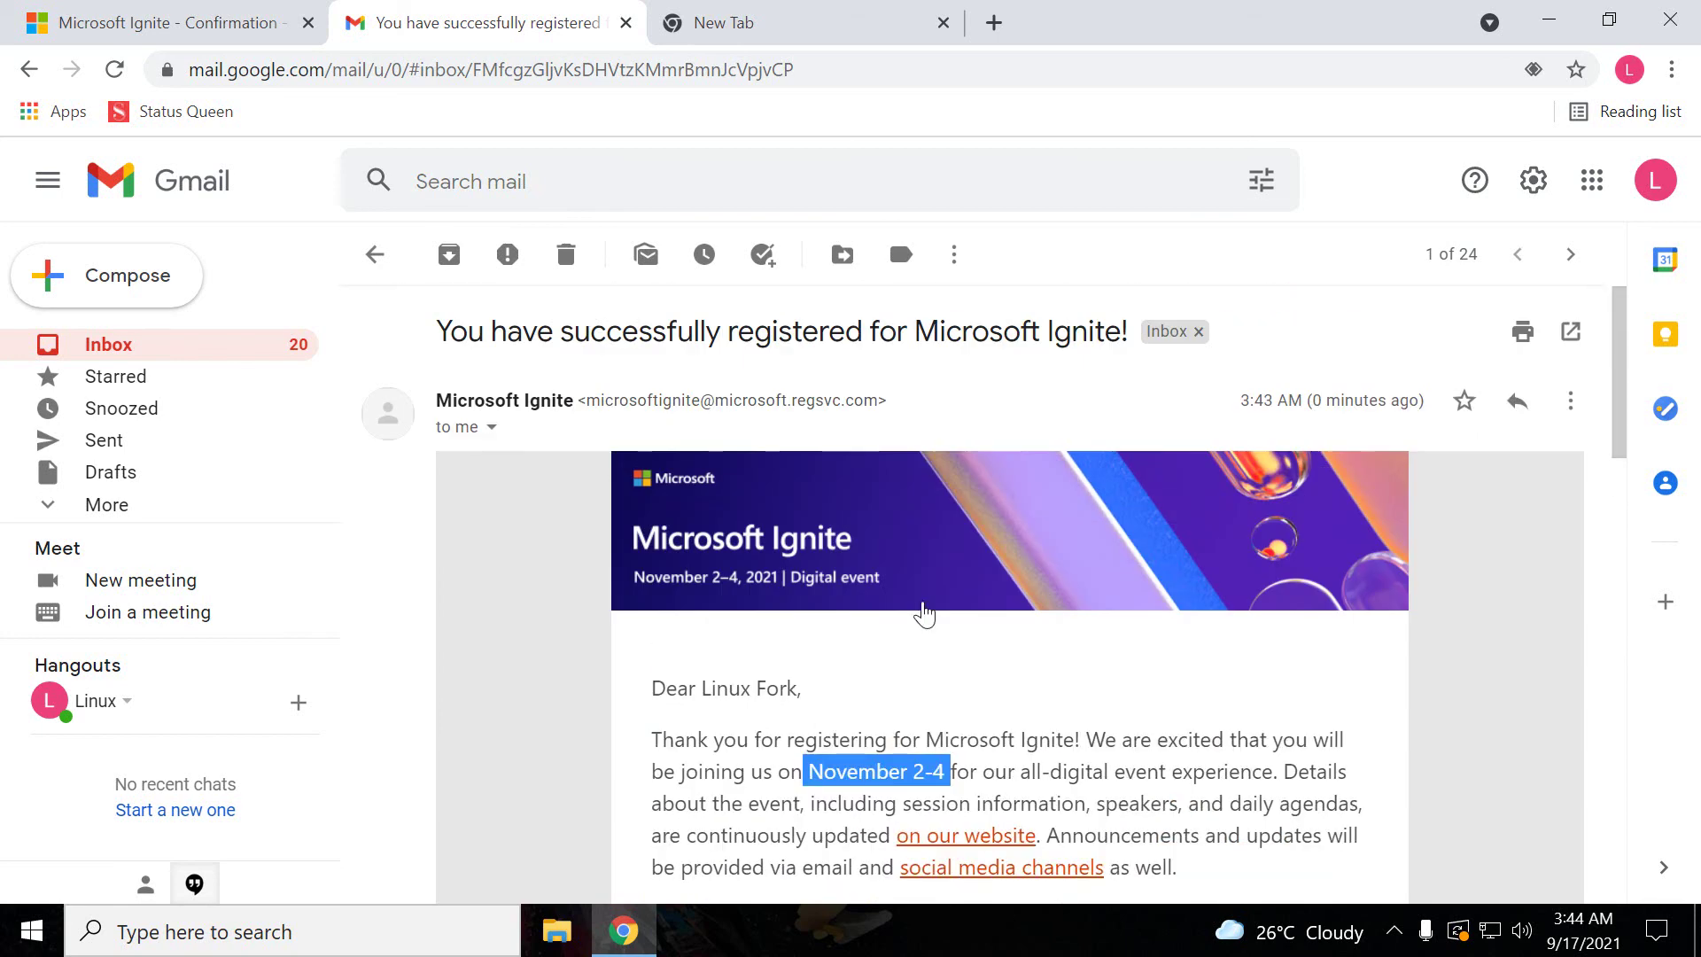
Step: Return to the Microsoft Ignite Confirmation tab and scroll to its top
{"action": "left_click", "coordinate": [229, 16]}
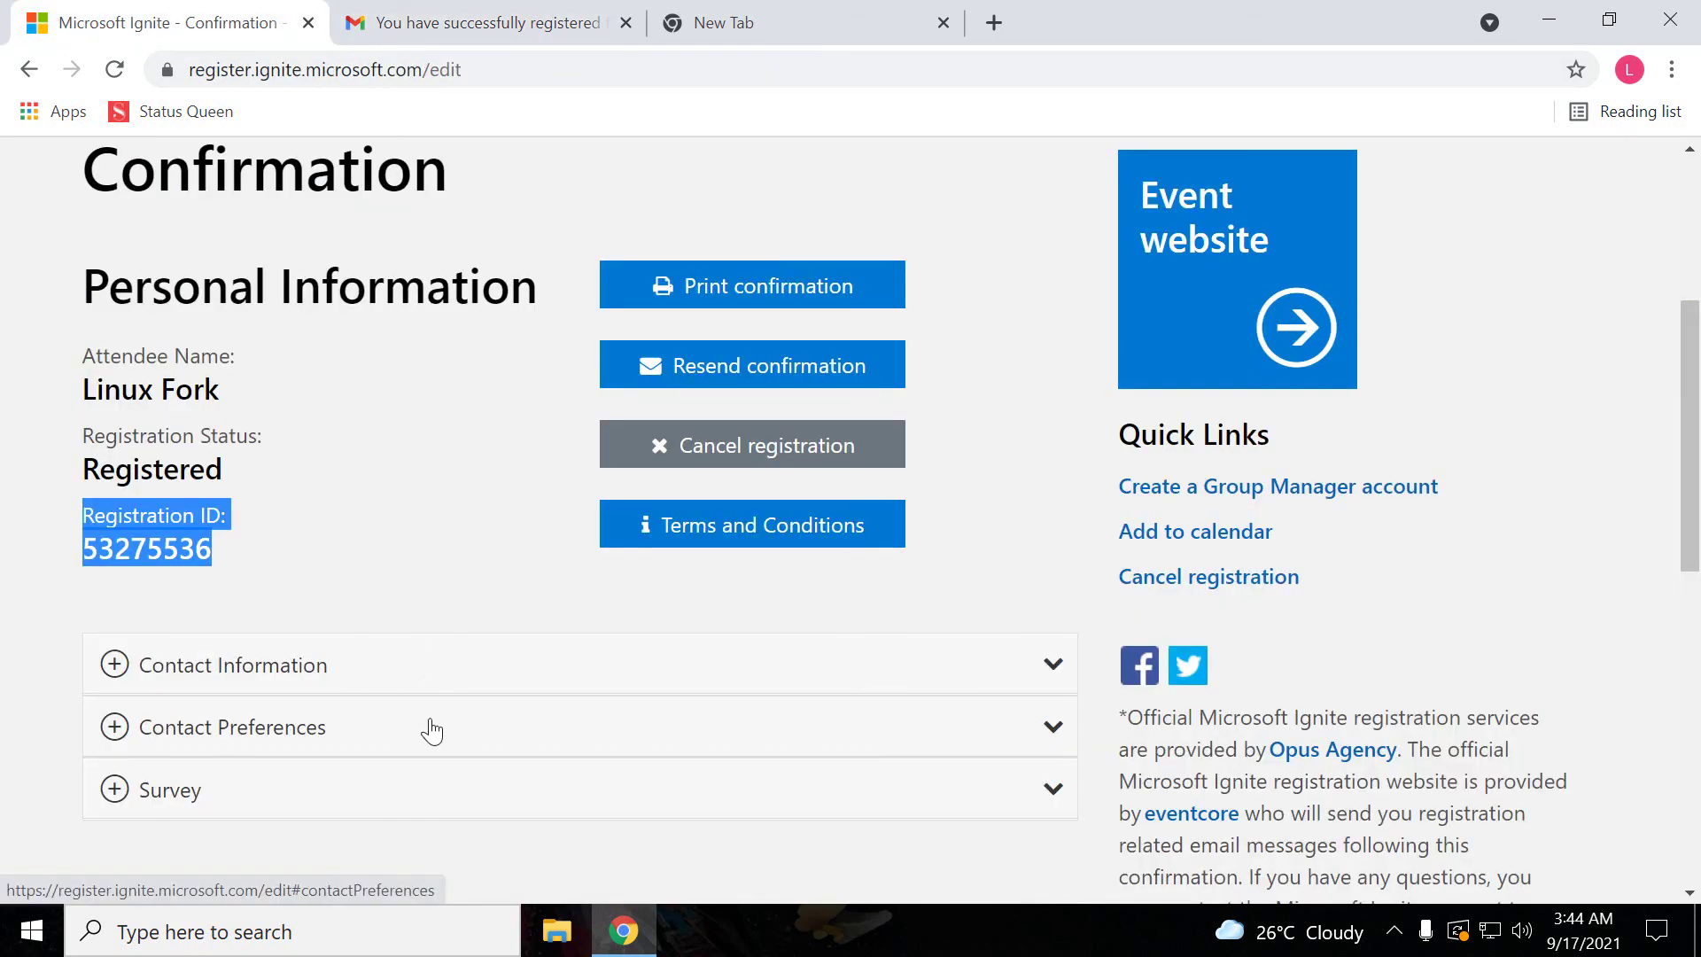
{"action": "scroll", "coordinate": [487, 691], "scroll_direction": "up", "scroll_amount": 5}
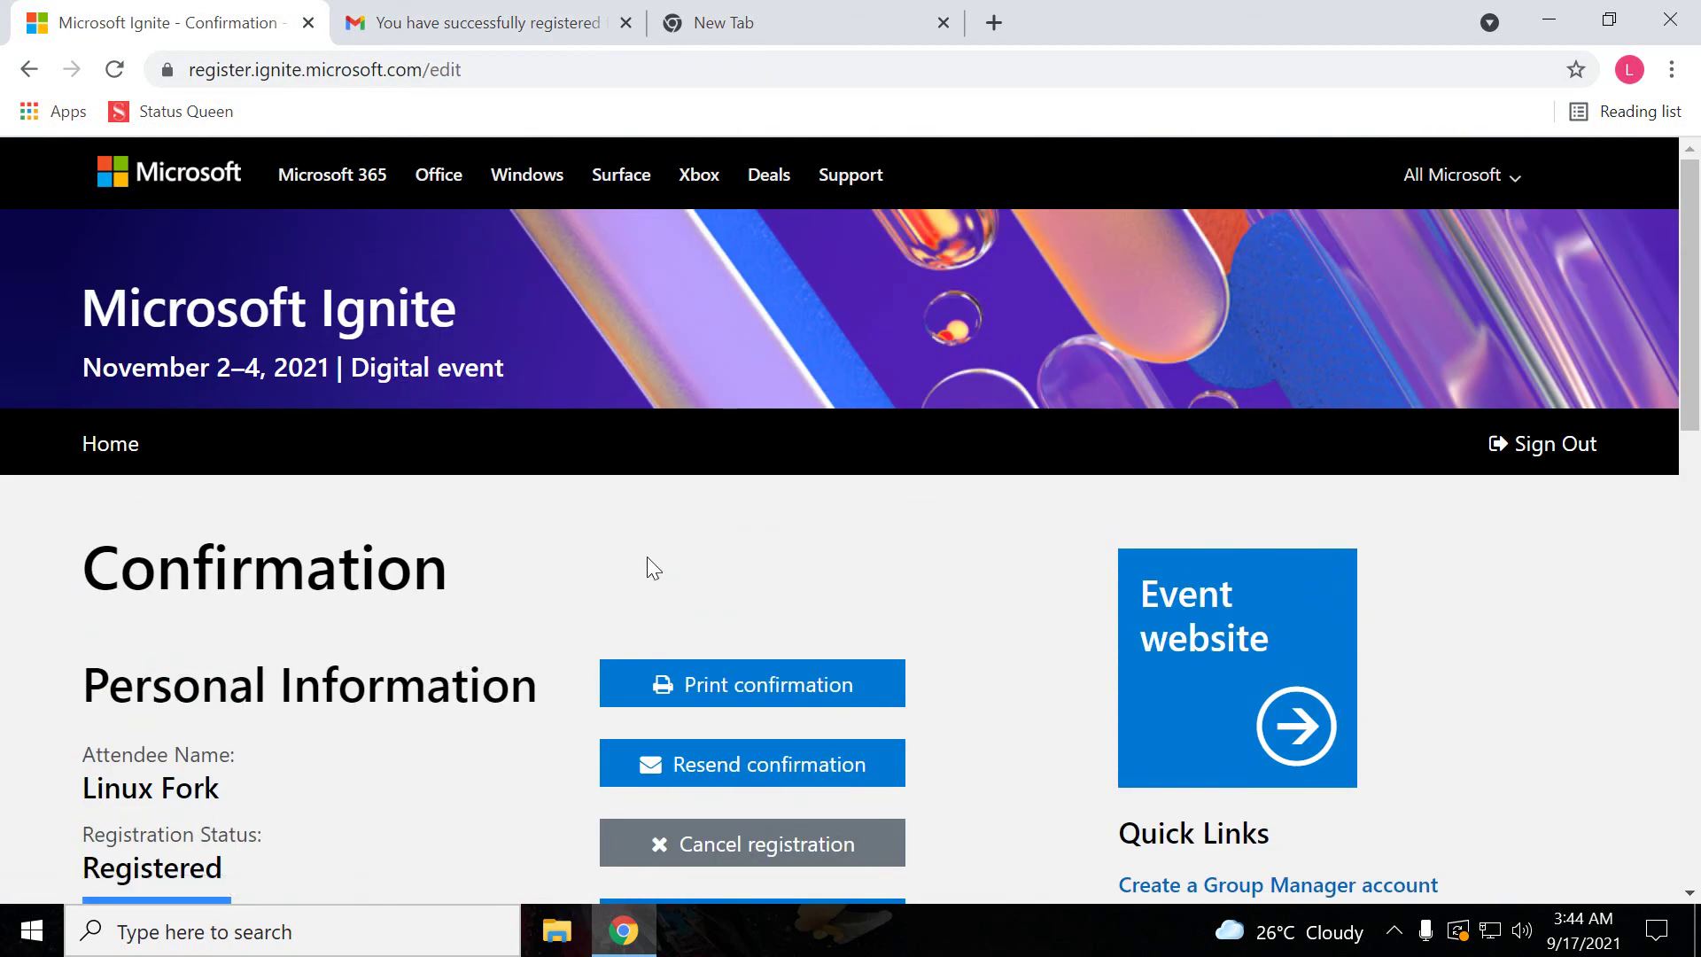